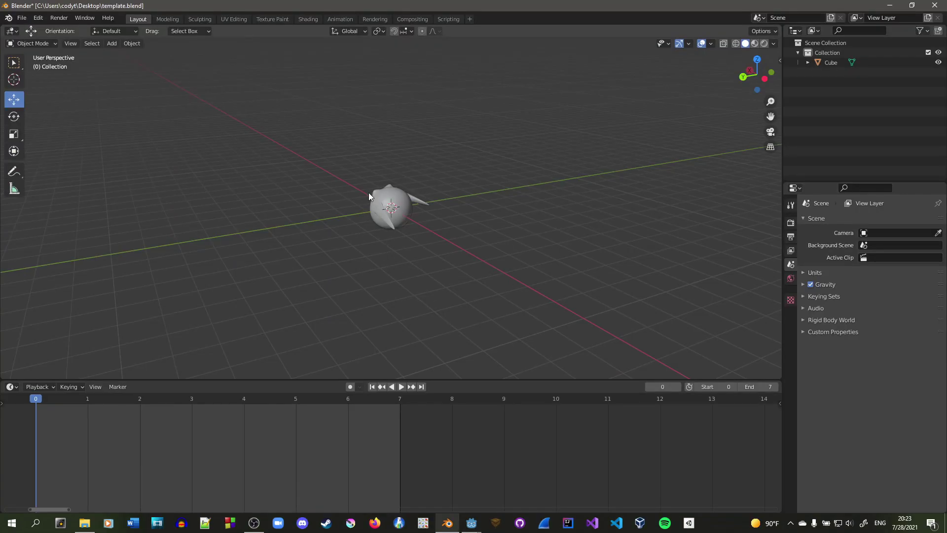
Step: Add a camera to the scene
middle_drag(368, 193, 312, 200)
scroll(263, 184, up, 4)
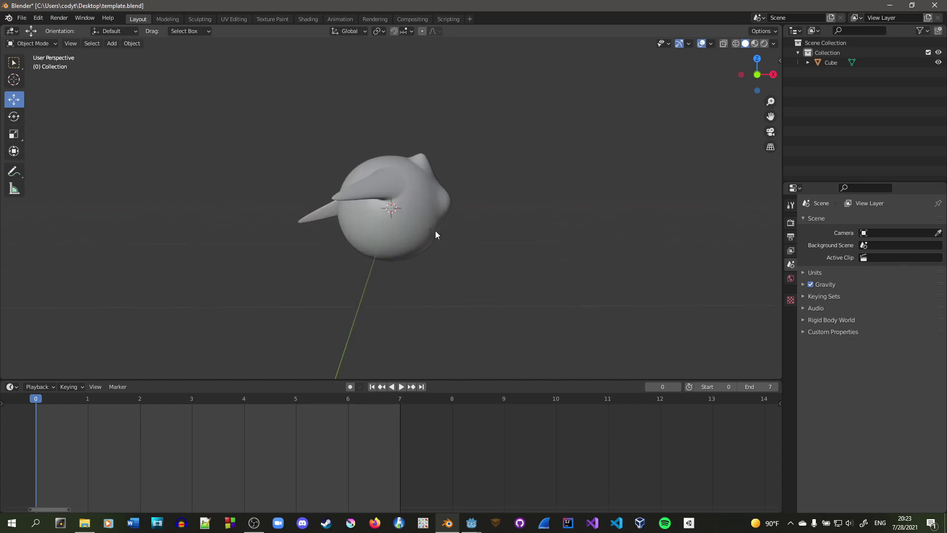
scroll(435, 230, down, 4)
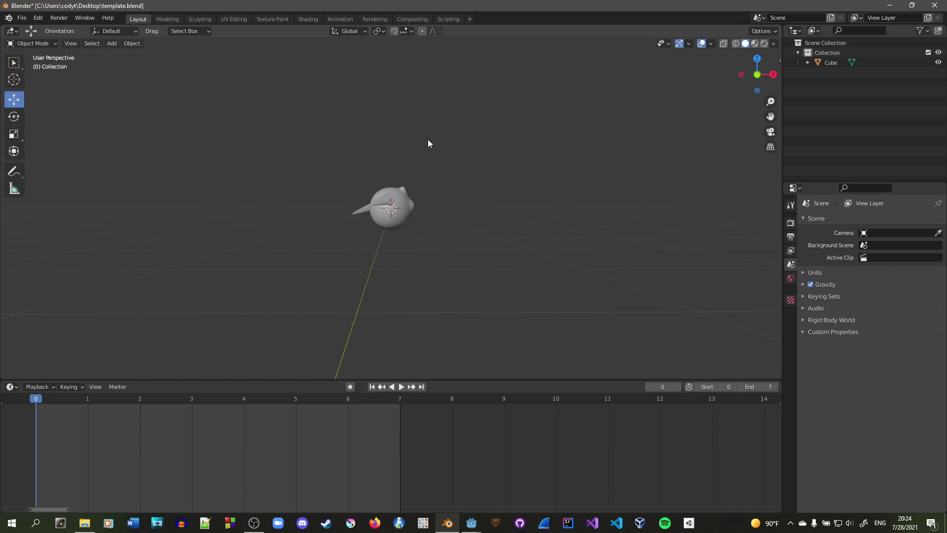
key(shift+a)
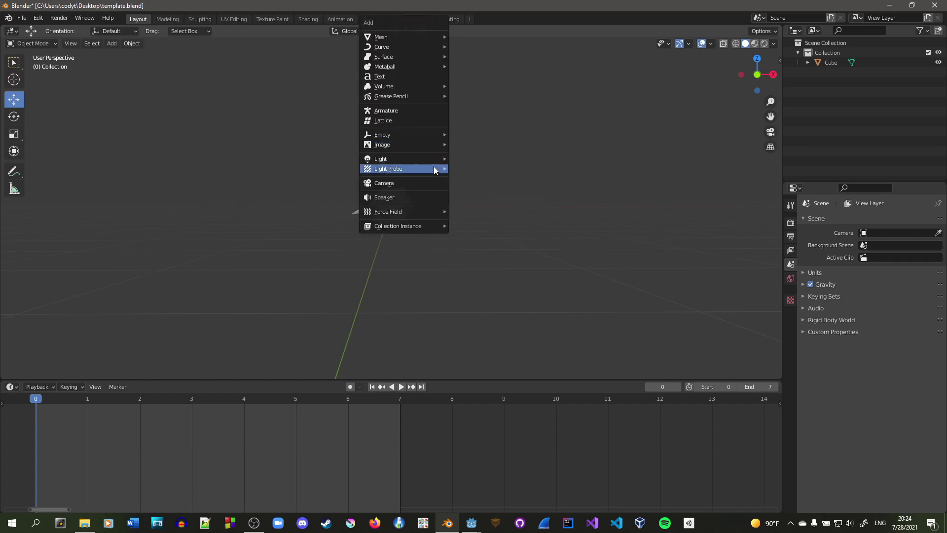
click(433, 185)
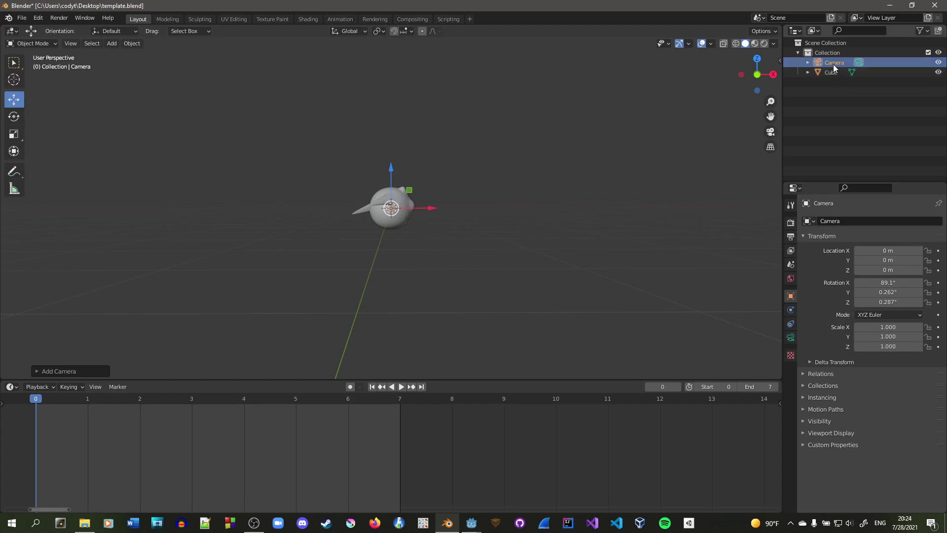
Step: Set the new camera's rotation to 90° on X, 0° on Y and 0° on Z
click(881, 281)
text(0)
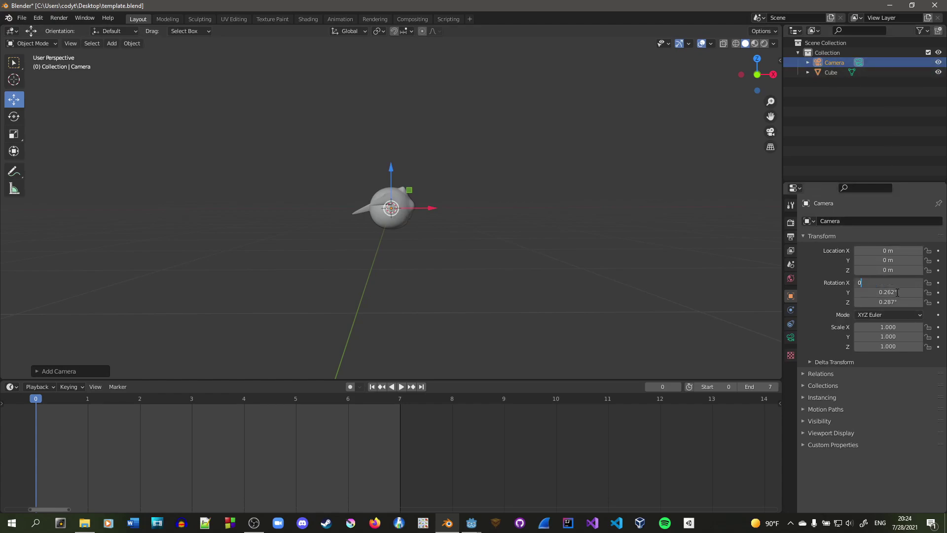
key(Return)
drag(897, 292, 898, 302)
text(0)
key(Return)
click(897, 283)
text(90)
key(Return)
middle_drag(481, 234, 520, 230)
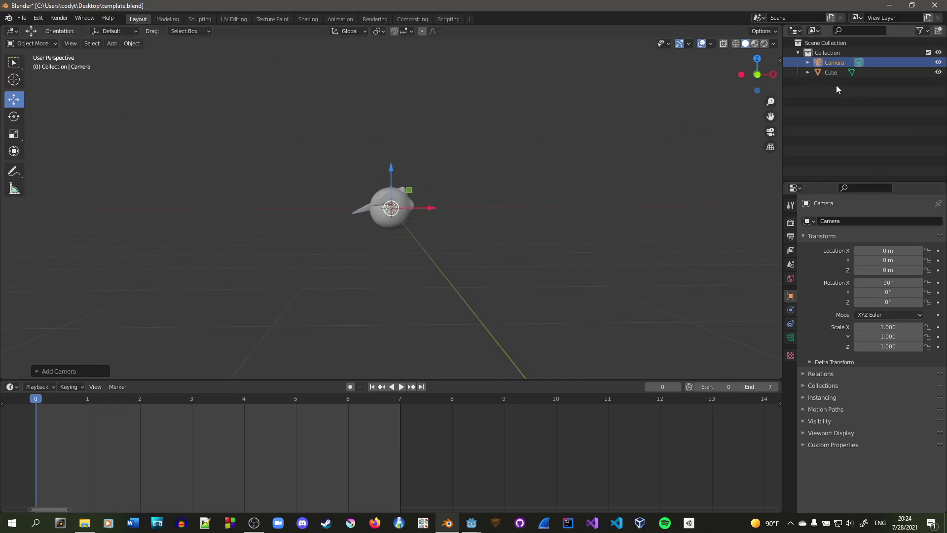
click(895, 260)
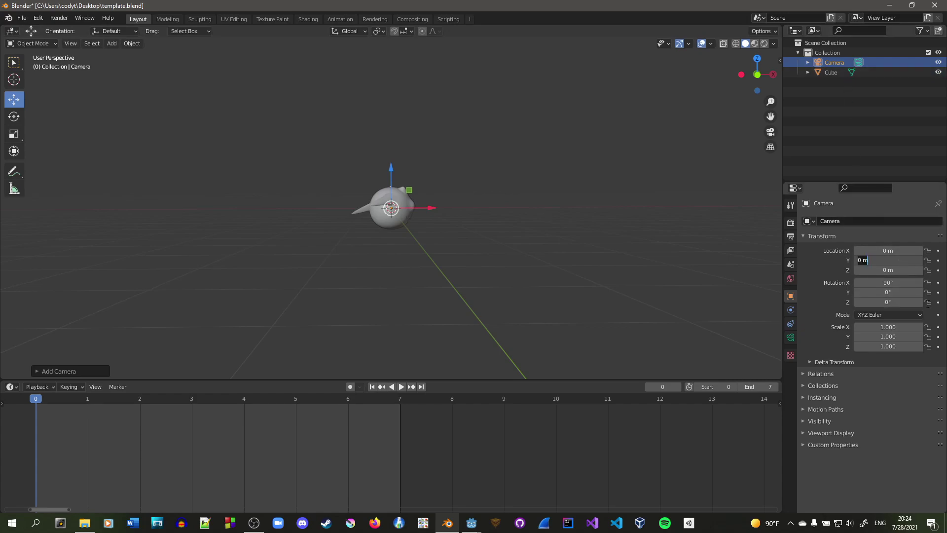
text(5)
key(Return)
Step: Set the camera's Y location to -5 m
click(897, 260)
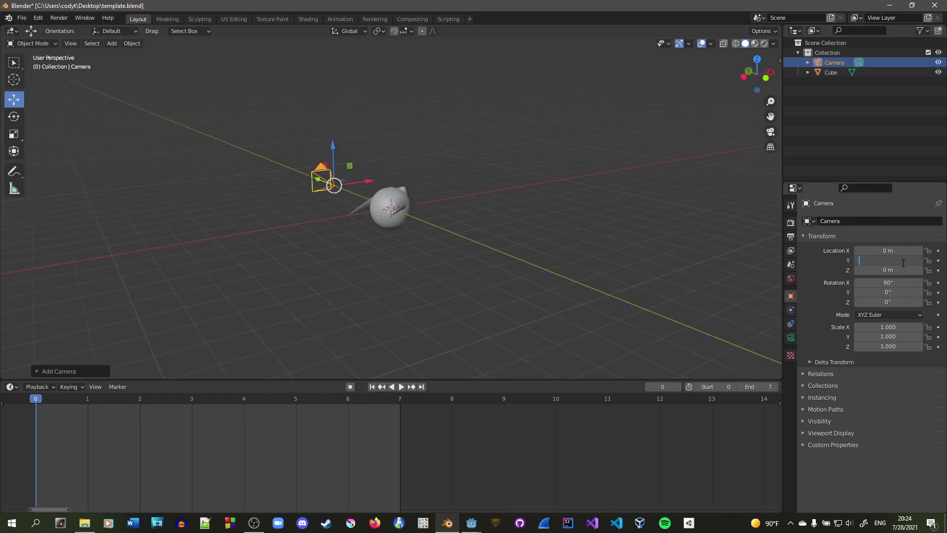
text(-5)
key(Return)
middle_drag(552, 242, 419, 212)
Step: Switch to the Animation workspace and render a test image from the camera
click(340, 19)
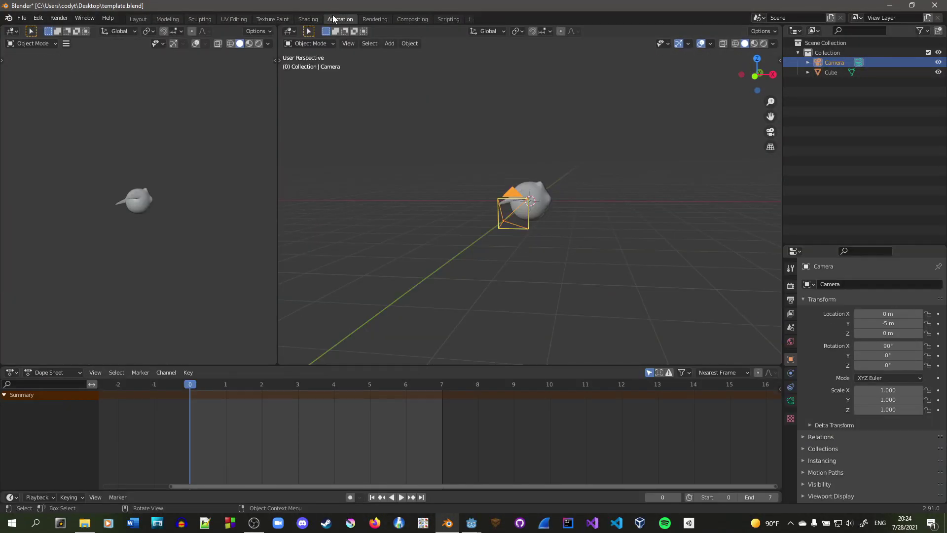
click(59, 18)
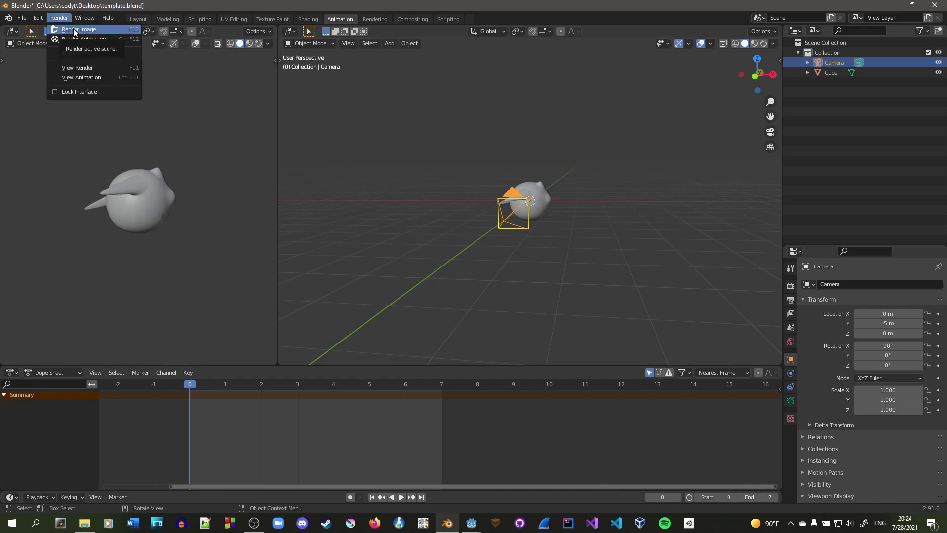
click(73, 28)
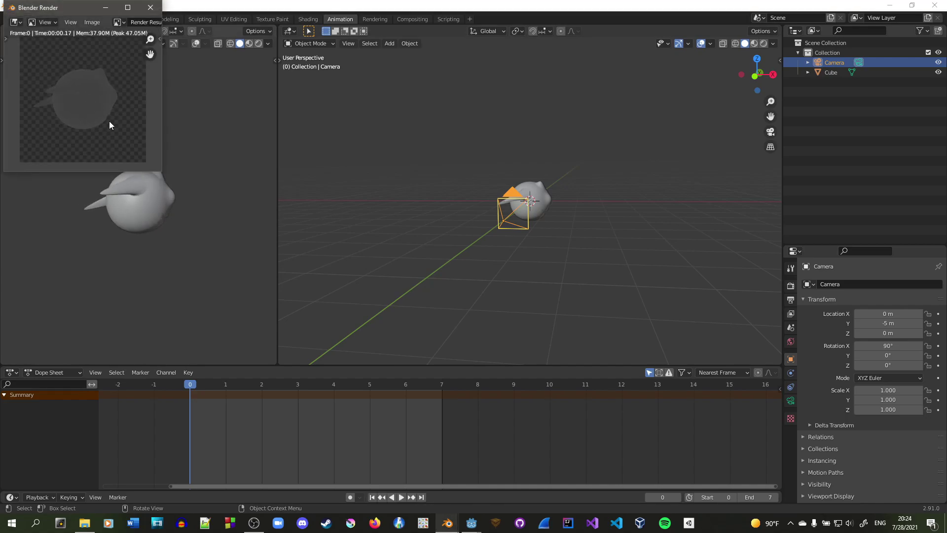
click(151, 7)
Step: Review the output resolution, frame range, output folder and file format, along with the Film transparency render setting
scroll(554, 232, up, 4)
middle_drag(564, 229, 666, 275)
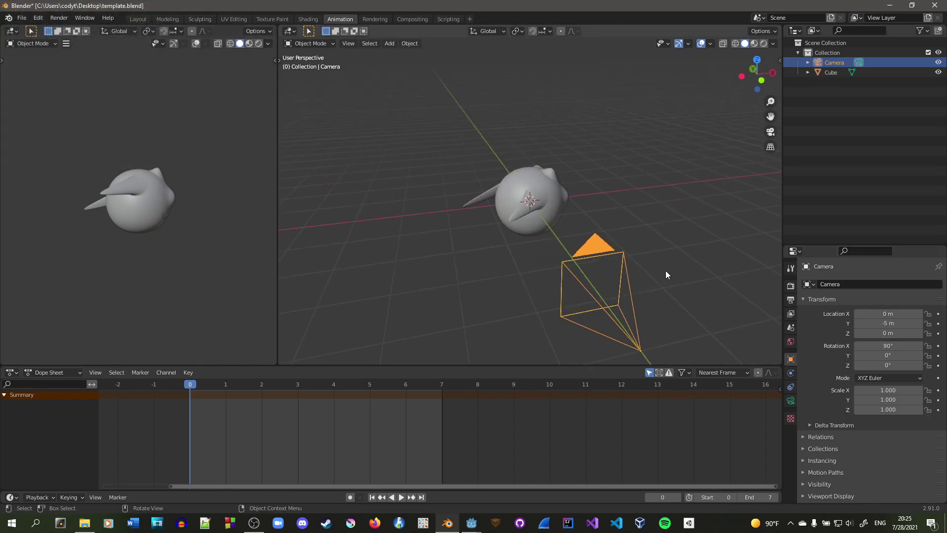
click(790, 328)
click(791, 299)
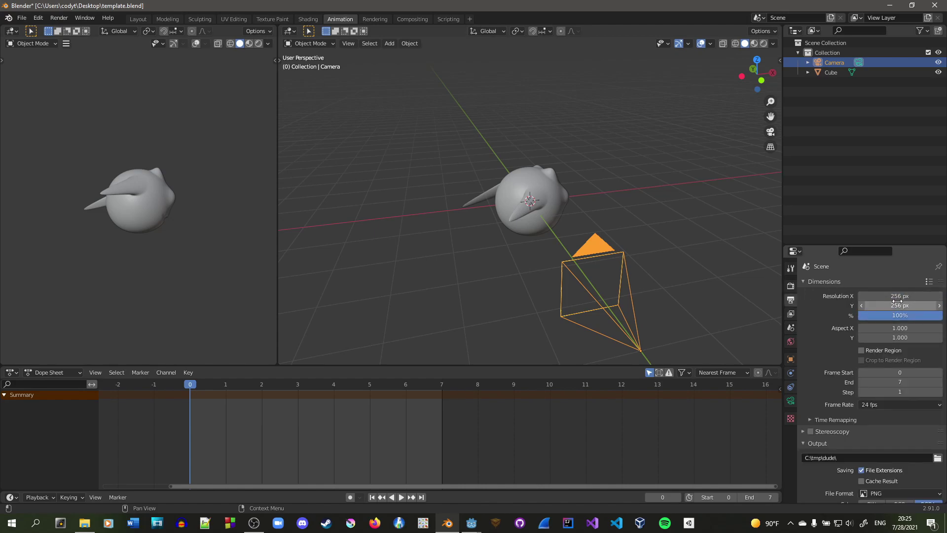
middle_drag(760, 262, 307, 232)
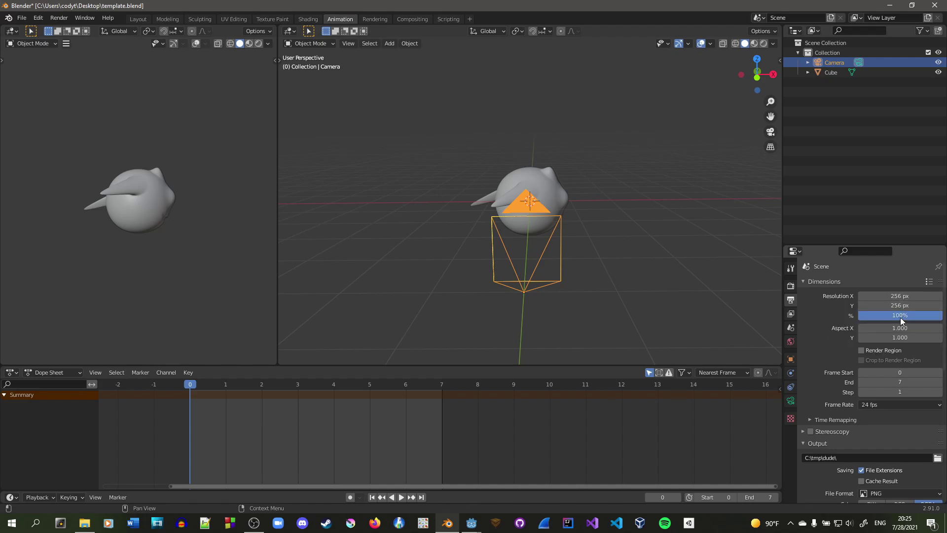
middle_drag(560, 249, 629, 258)
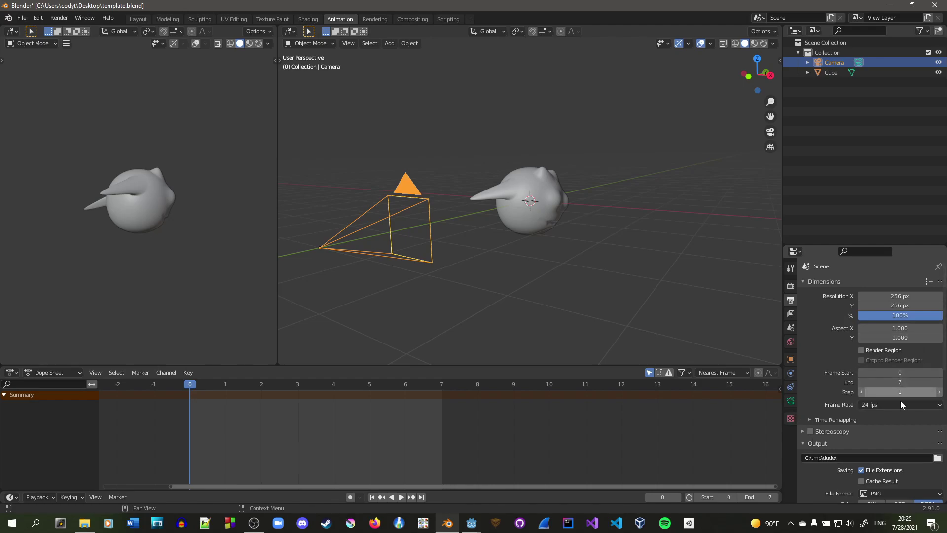
scroll(878, 429, down, 5)
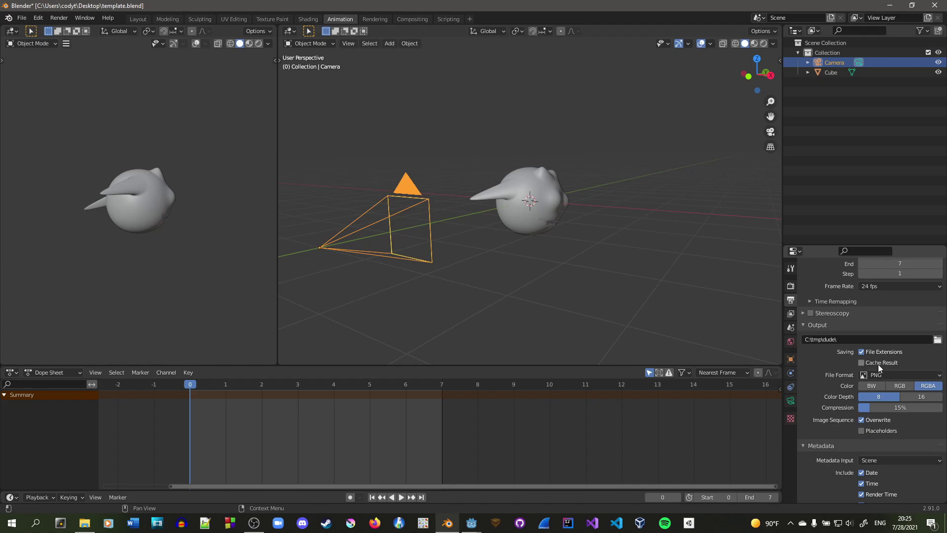
click(936, 341)
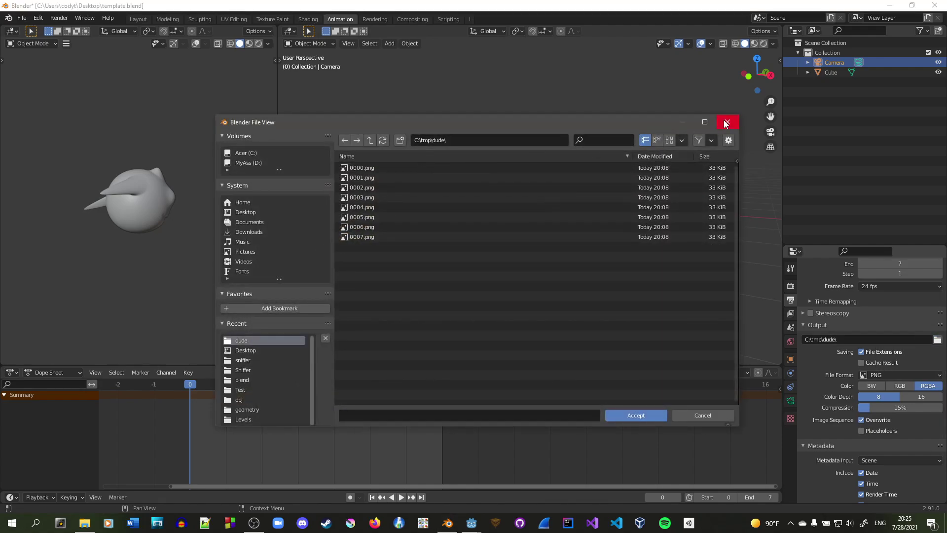
click(726, 122)
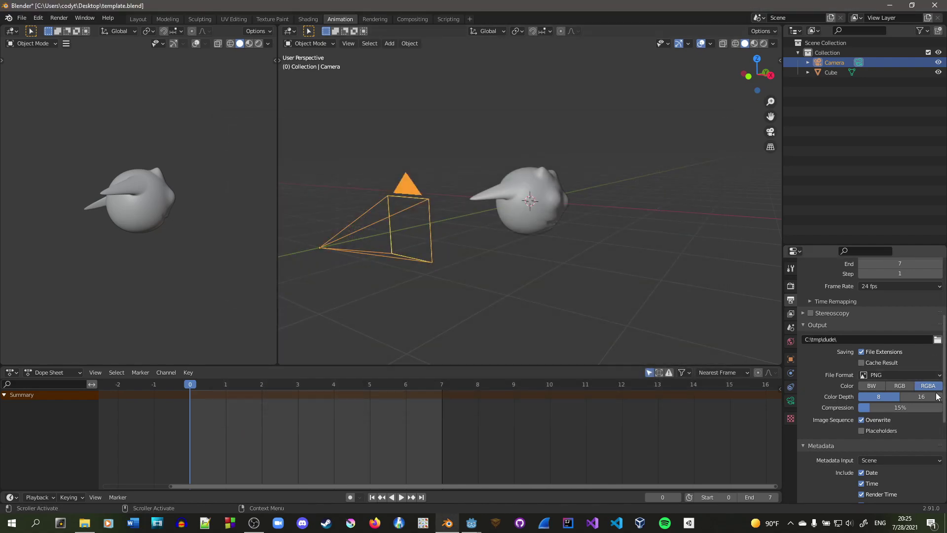
click(791, 267)
click(790, 286)
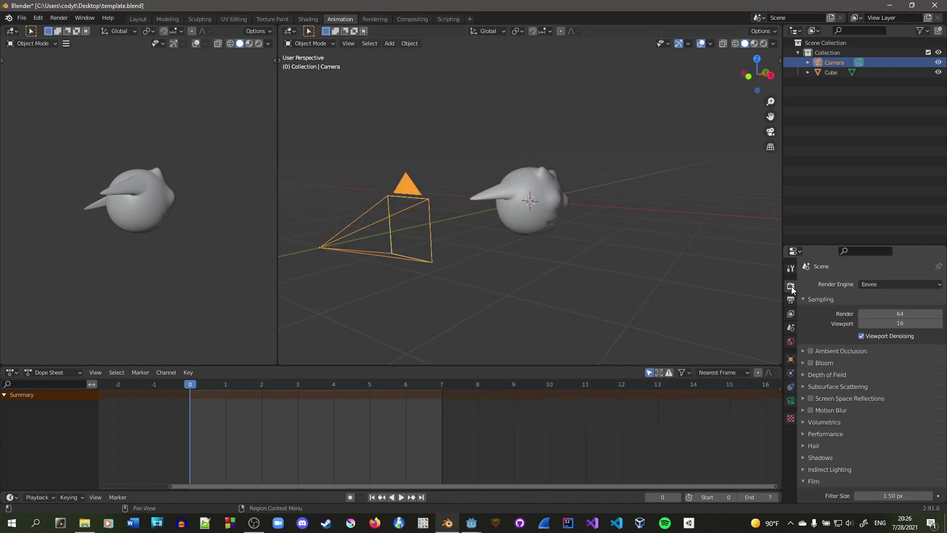
scroll(816, 335, down, 2)
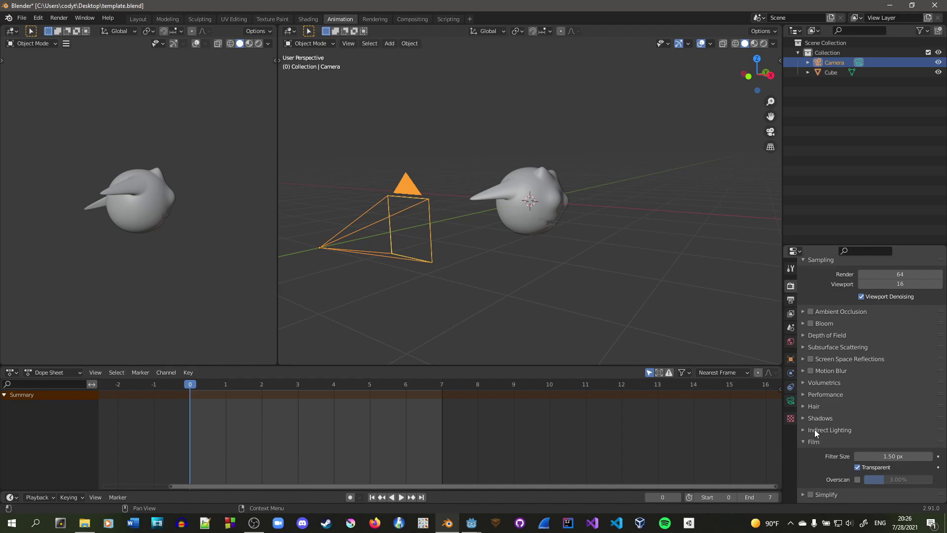
scroll(816, 442, down, 2)
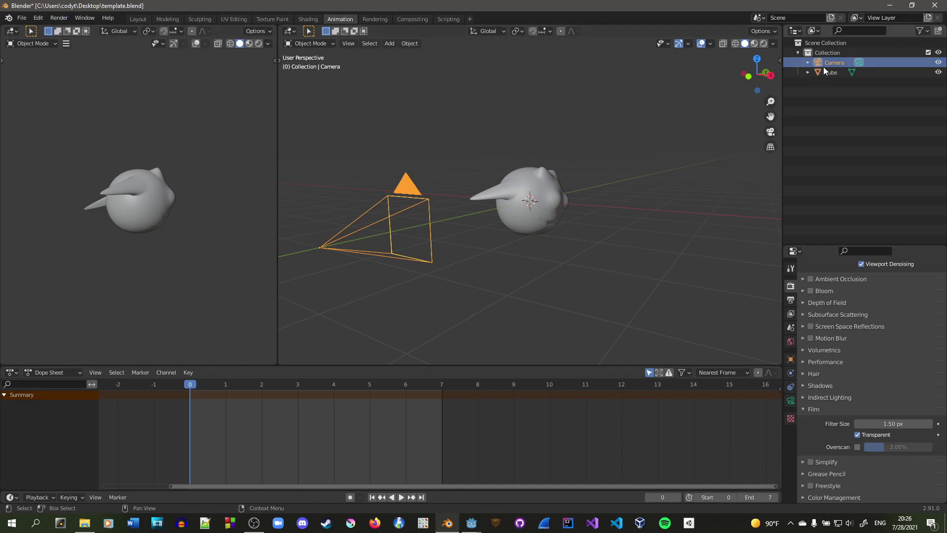
Step: Rename the camera object as angle_0
middle_drag(690, 208, 624, 220)
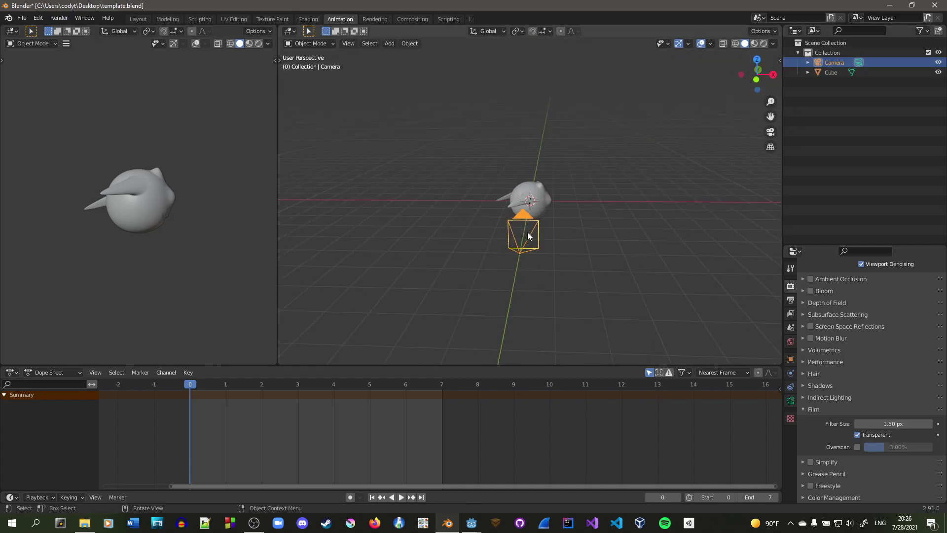
middle_drag(528, 236, 575, 238)
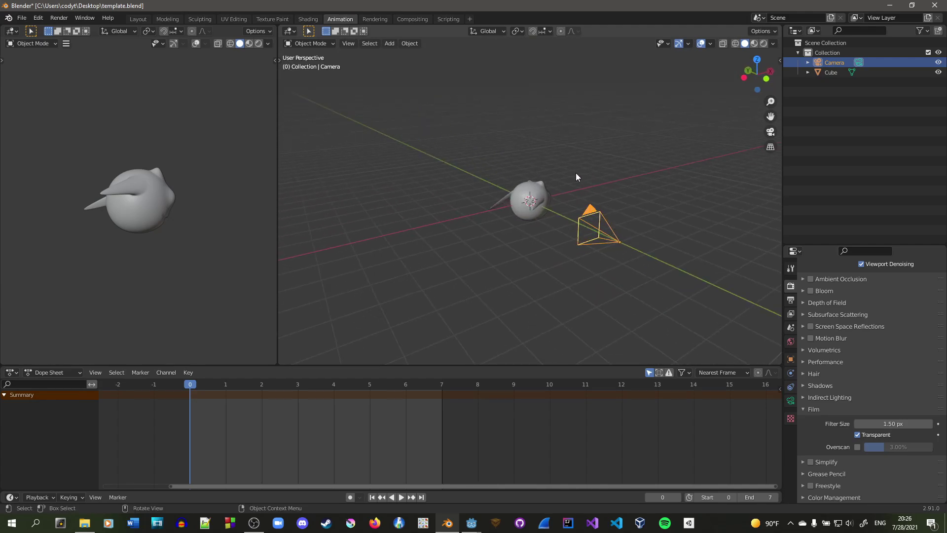
middle_drag(656, 237, 609, 208)
double_click(833, 62)
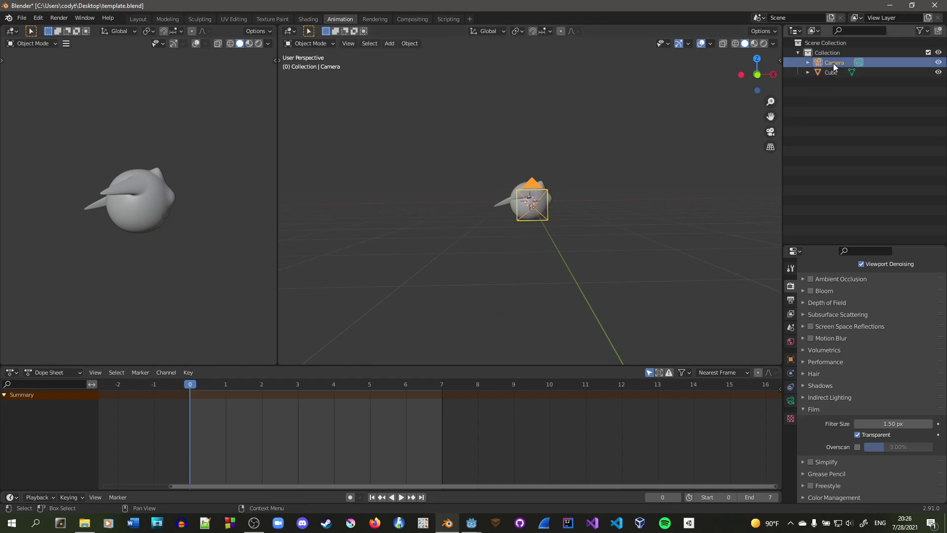
text(angle)
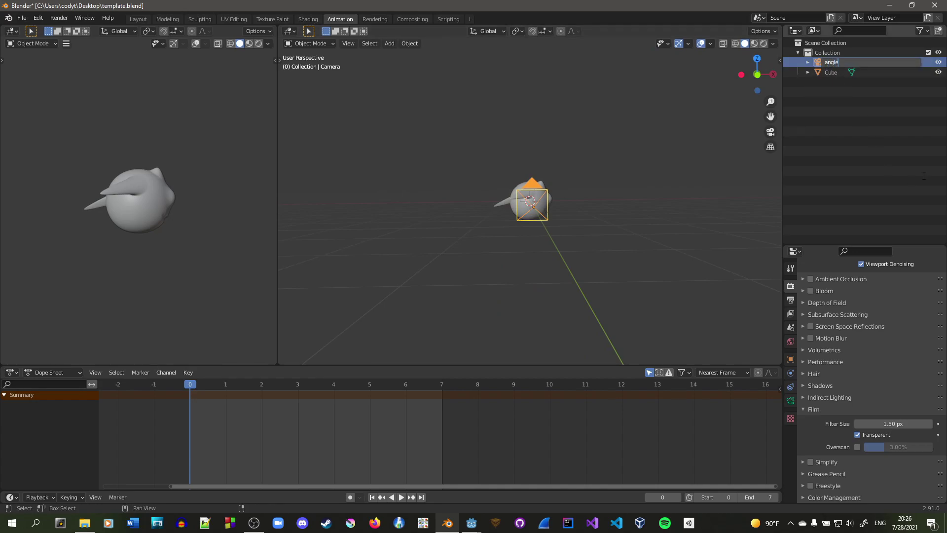
text(_0)
key(Return)
Step: Copy the angle_0 camera and paste seven duplicates into the scene
key(ctrl+c)
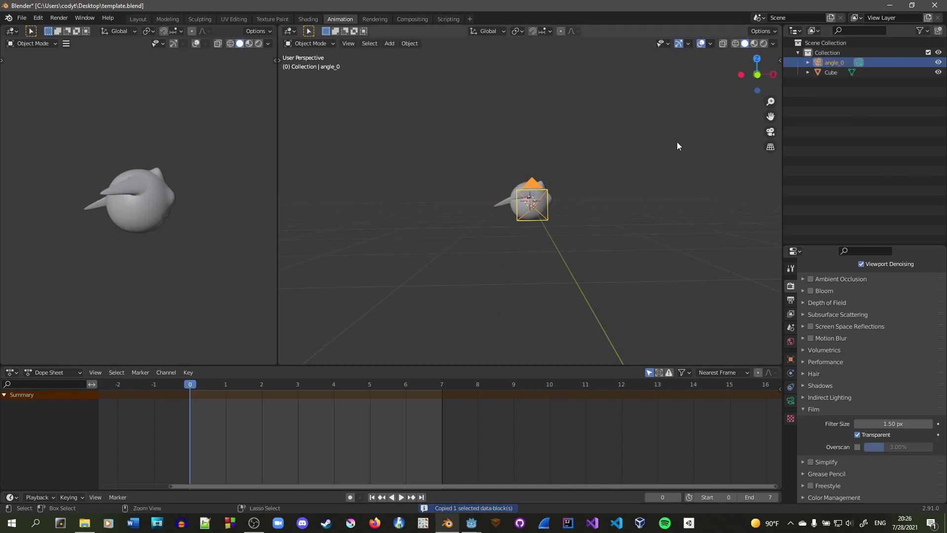
key(ctrl+v)
key(ctrl+v)
key(ctrl+v)
key(ctrl+v)
key(ctrl+v)
key(ctrl+v)
key(ctrl+v)
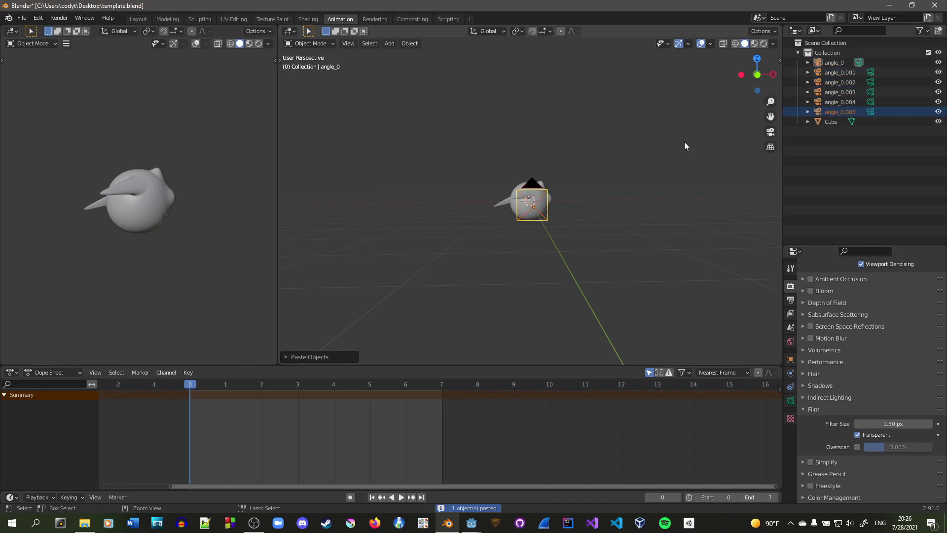
Step: Set the Z rotation of the angle_0.001 camera to 315°
click(834, 73)
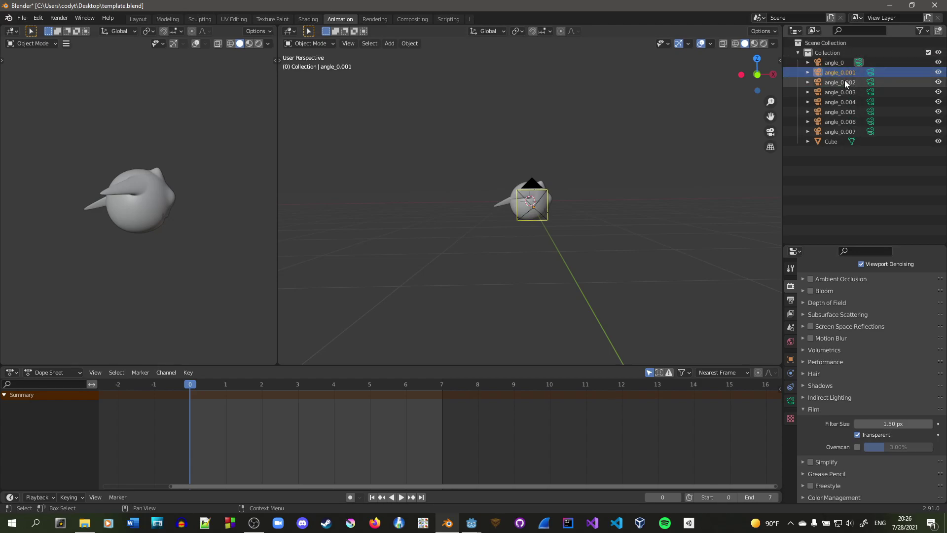
middle_drag(587, 271, 551, 273)
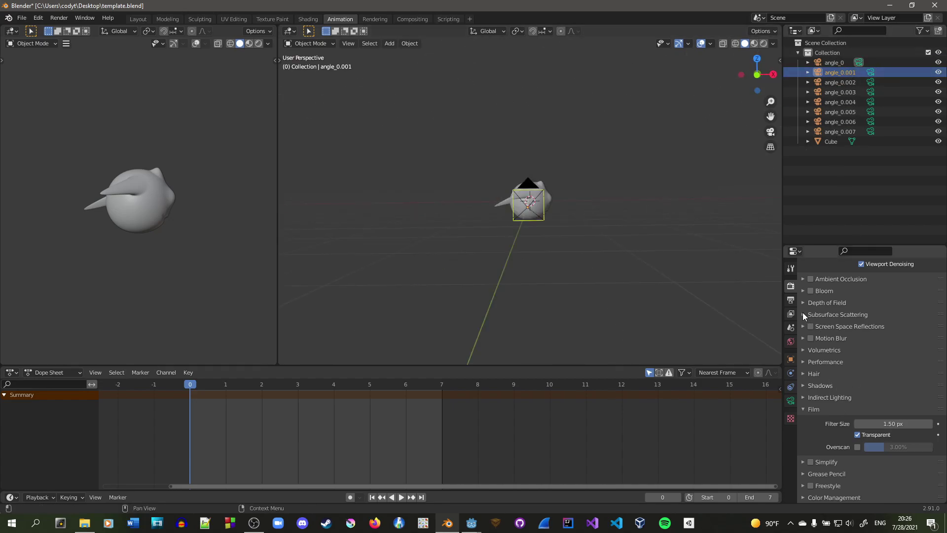
click(790, 361)
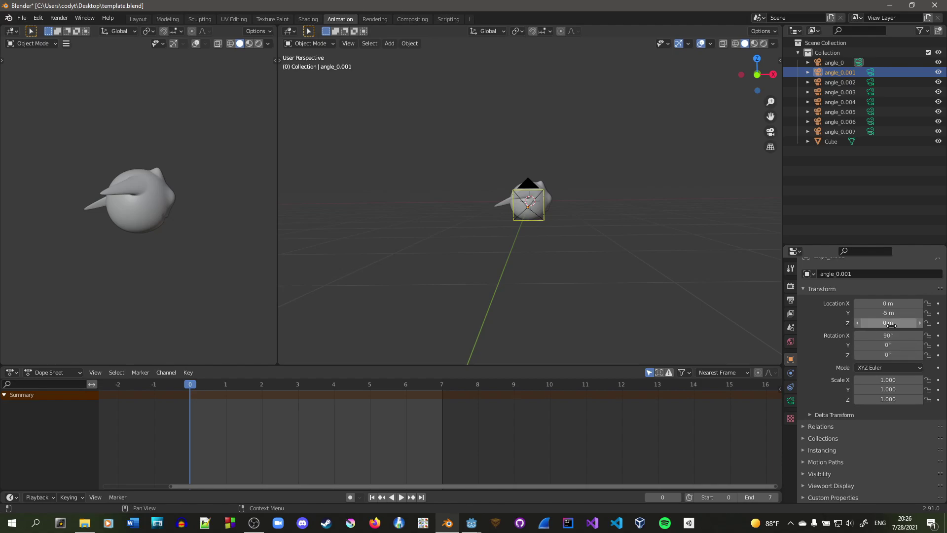
click(900, 355)
text(0d)
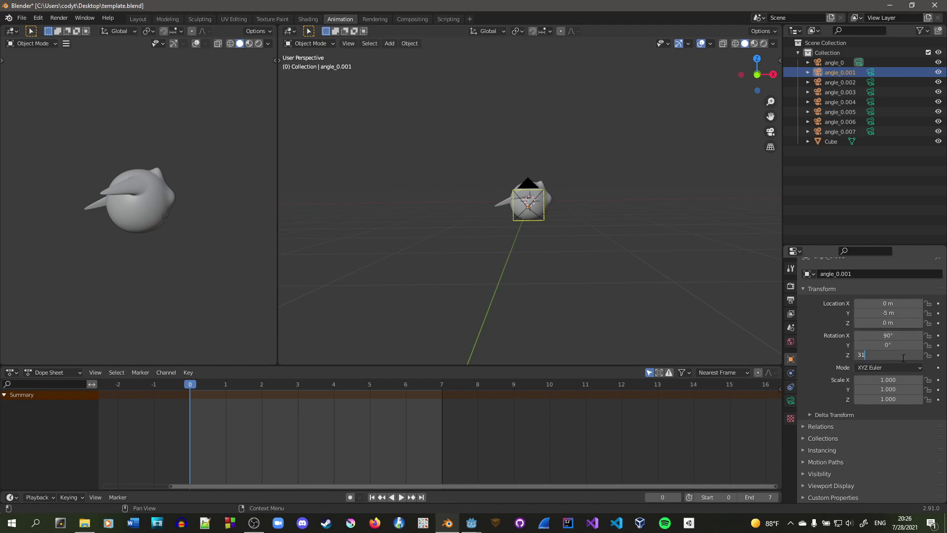
key(Return)
mouse_move(558, 174)
middle_down()
mouse_move(605, 170)
mouse_move(596, 185)
mouse_move(737, 182)
mouse_move(287, 178)
mouse_move(567, 188)
middle_up()
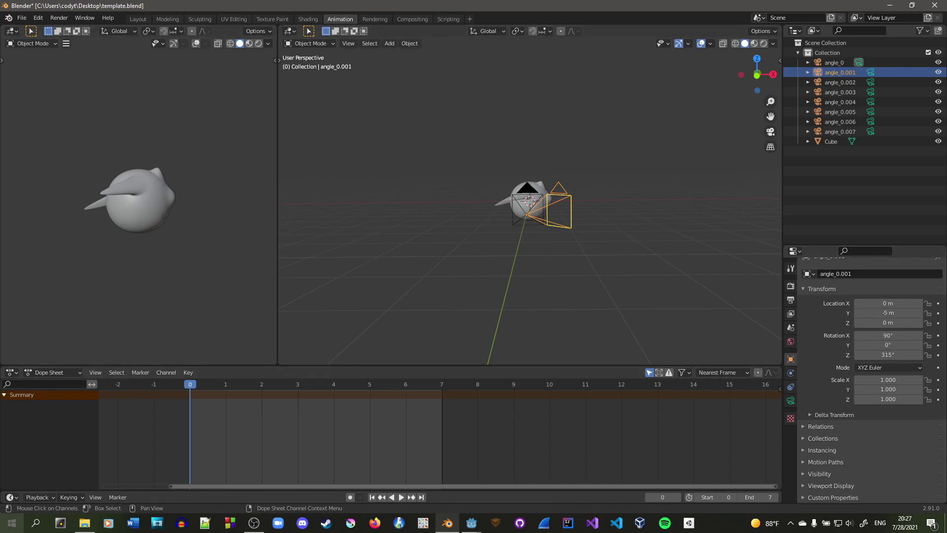
Step: Switch to the Calculator app and compute the cosine of 45°
right_click(10, 522)
click(105, 464)
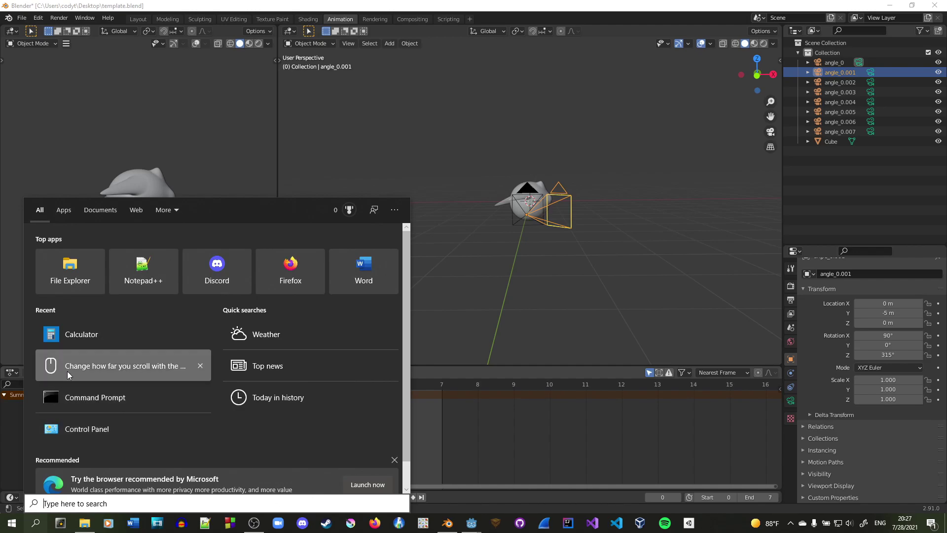
click(121, 341)
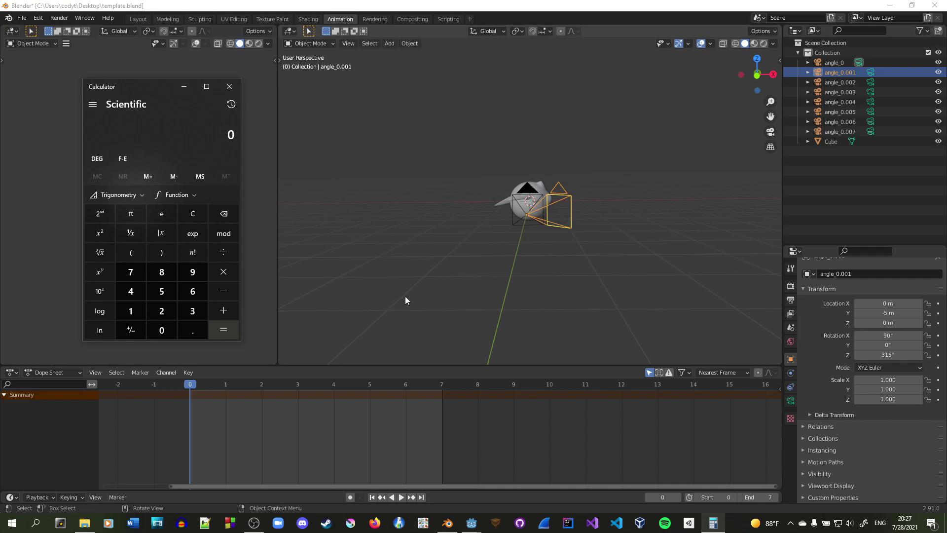
click(130, 195)
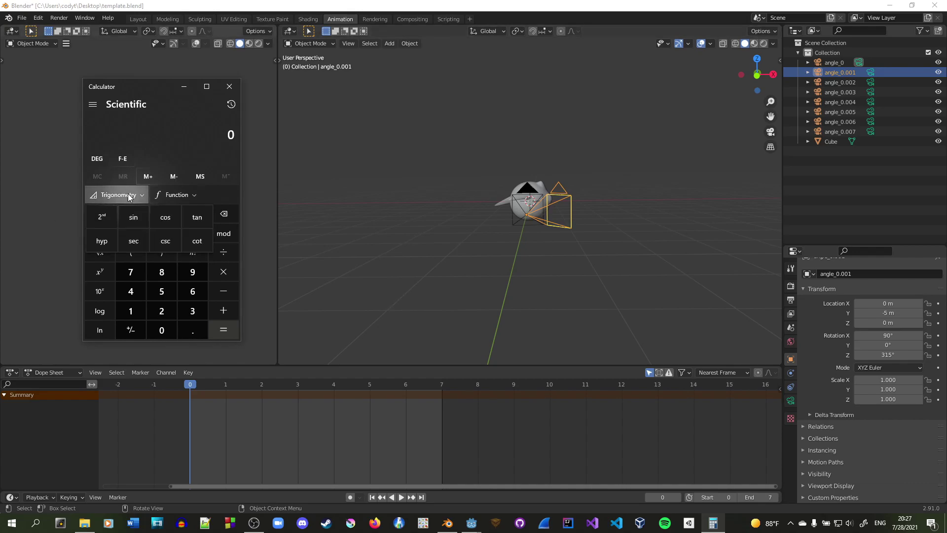
click(170, 221)
text(45)
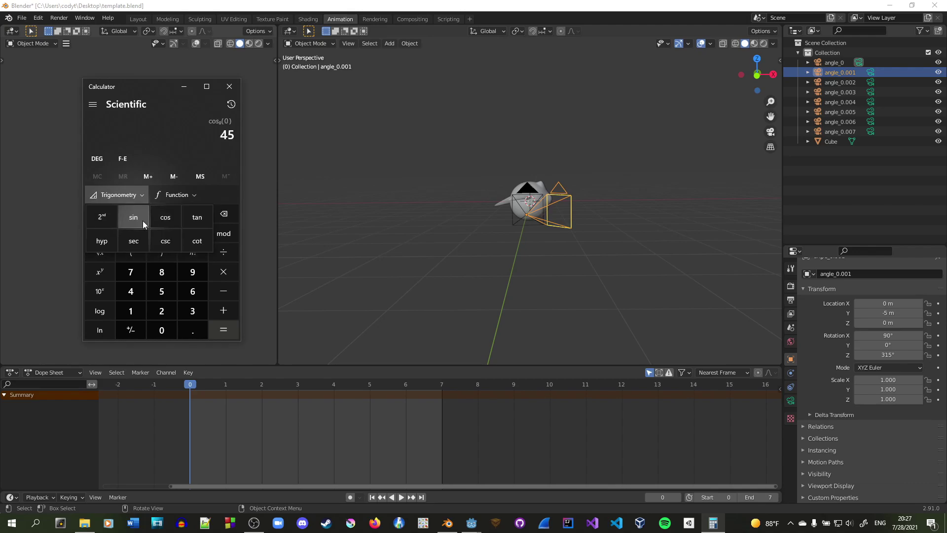
click(158, 215)
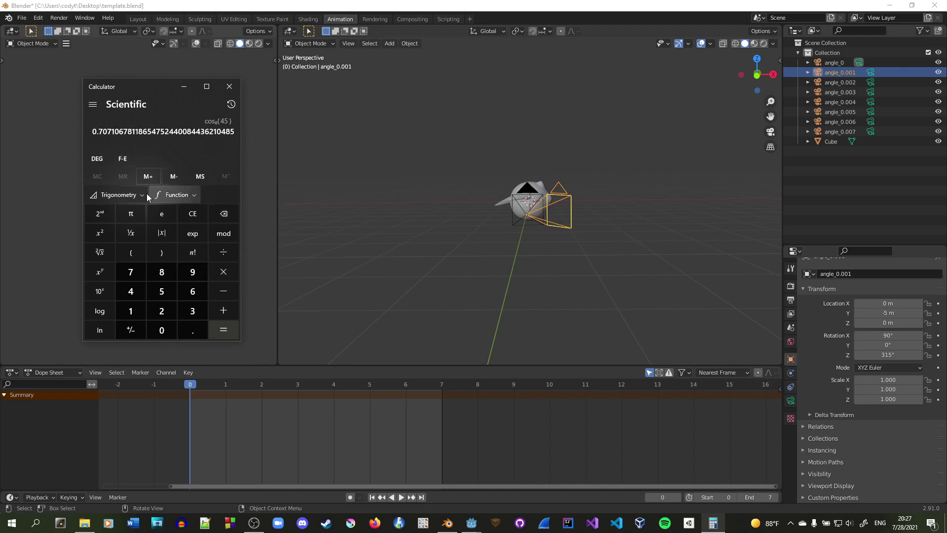
Step: Compute the sine of 45° multiplied by 5 as the coordinate for the diagonal cameras
key(s)
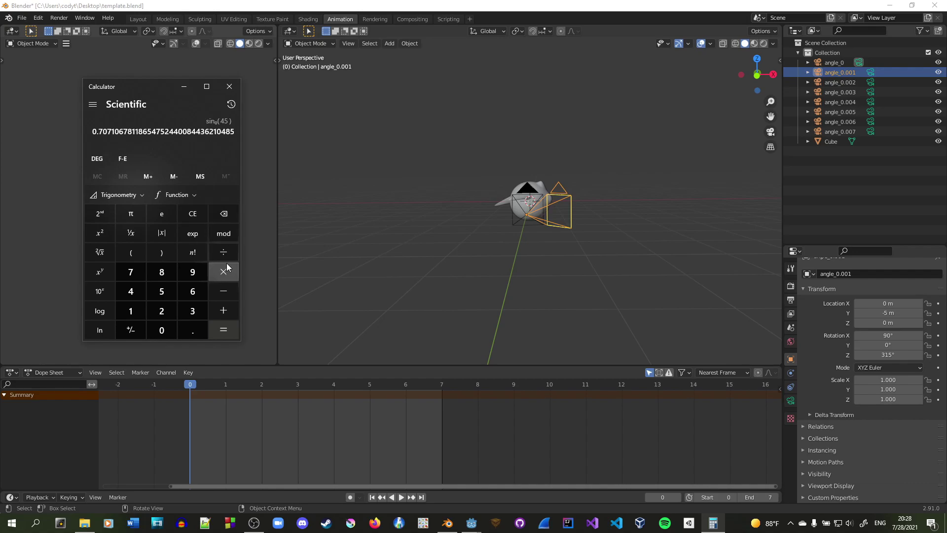
click(227, 267)
click(161, 291)
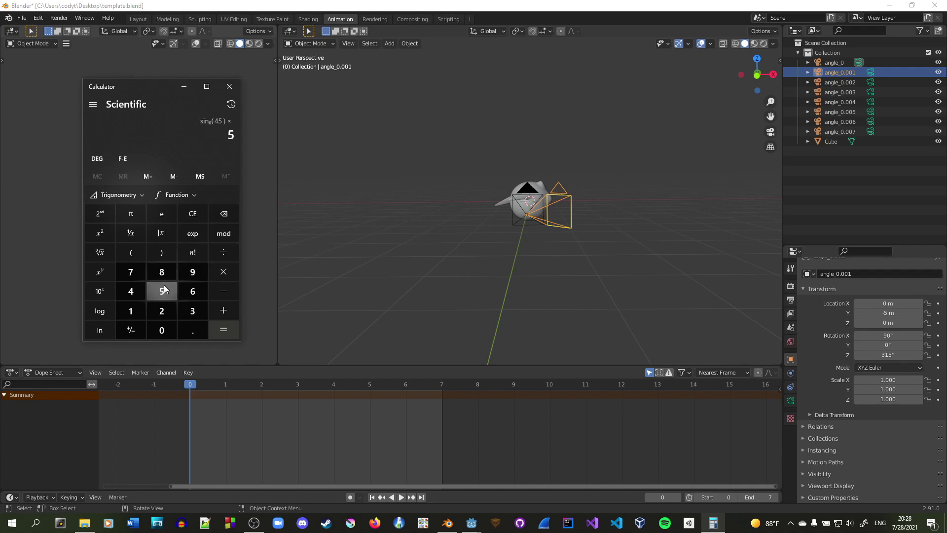
click(232, 331)
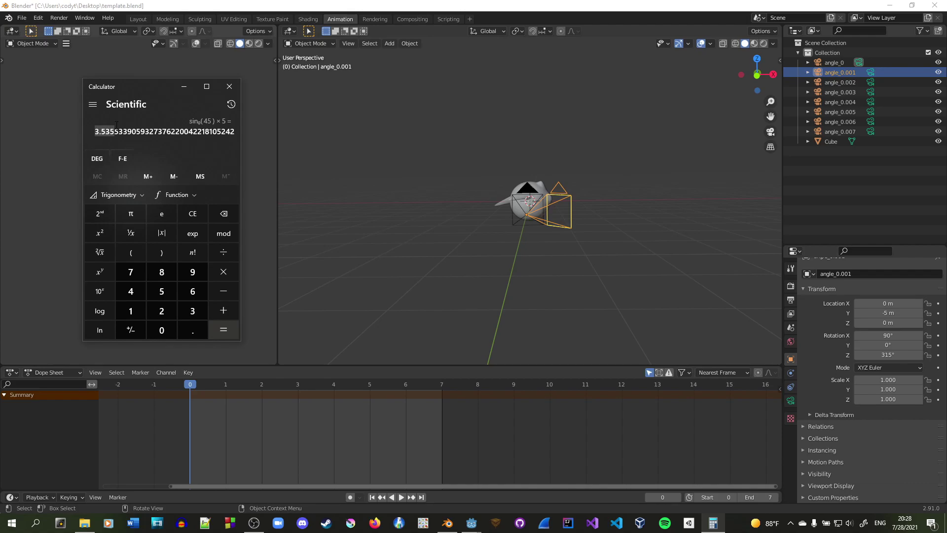
Step: Back in Blender, set both the X and Y location of the angle_0.001 camera to -3.536 m
click(887, 313)
text(-3)
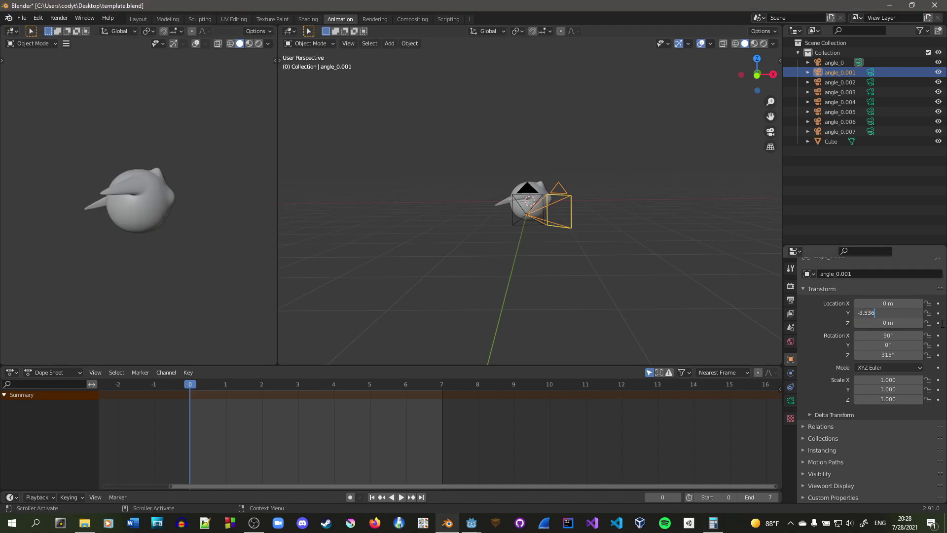
text(.536)
key(Return)
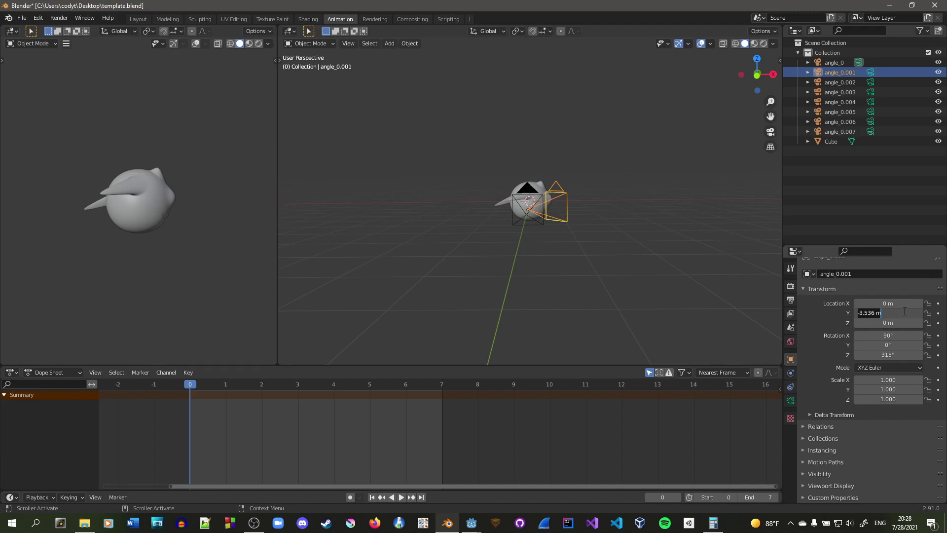
key(Home)
key(Escape)
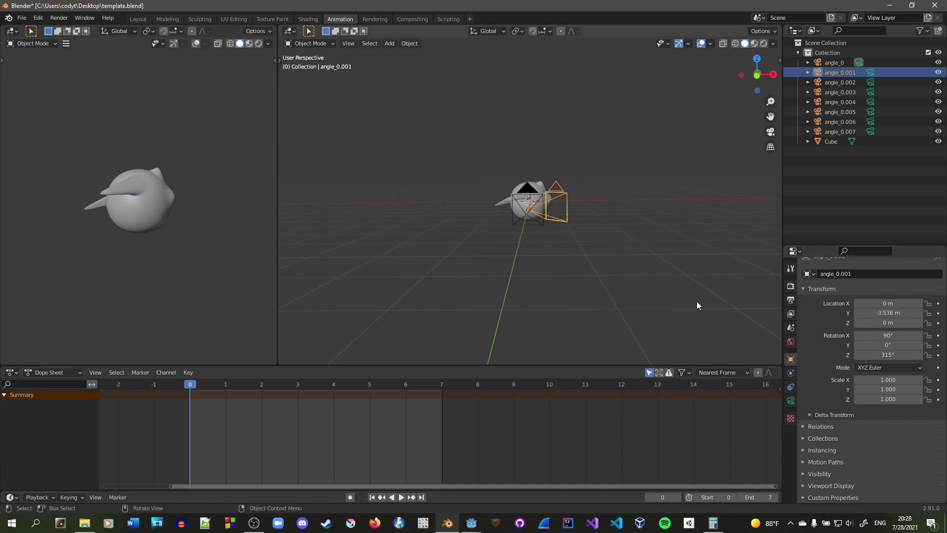
middle_drag(623, 256, 537, 249)
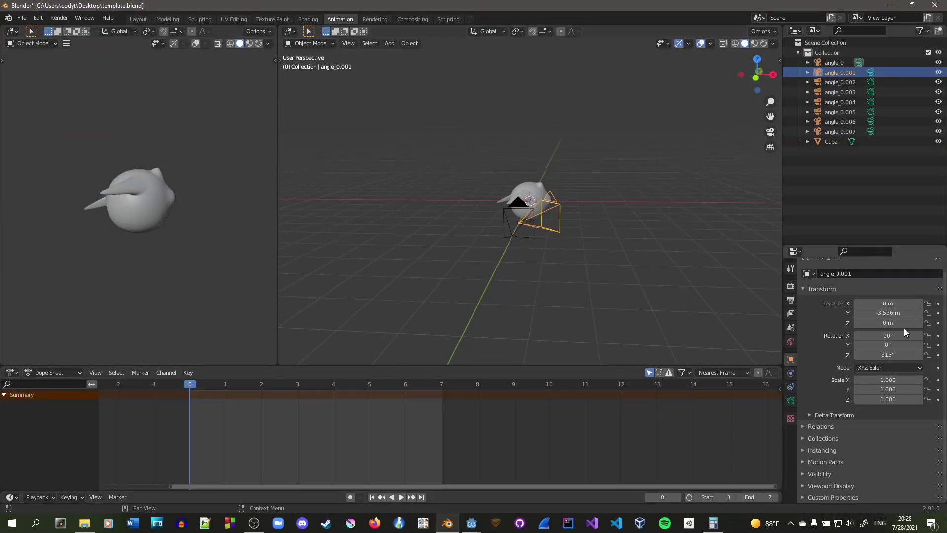
click(888, 304)
text(-3.536)
key(Return)
middle_drag(656, 192, 591, 206)
Step: Set the angle_0.002 camera's location to X -5 m and Y 0 m, with a Z rotation of 270°
click(838, 81)
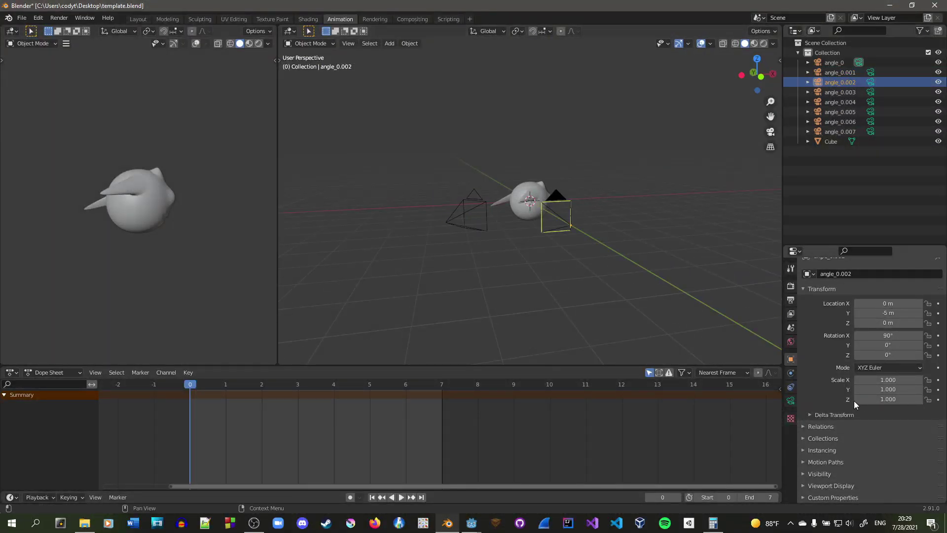
click(896, 314)
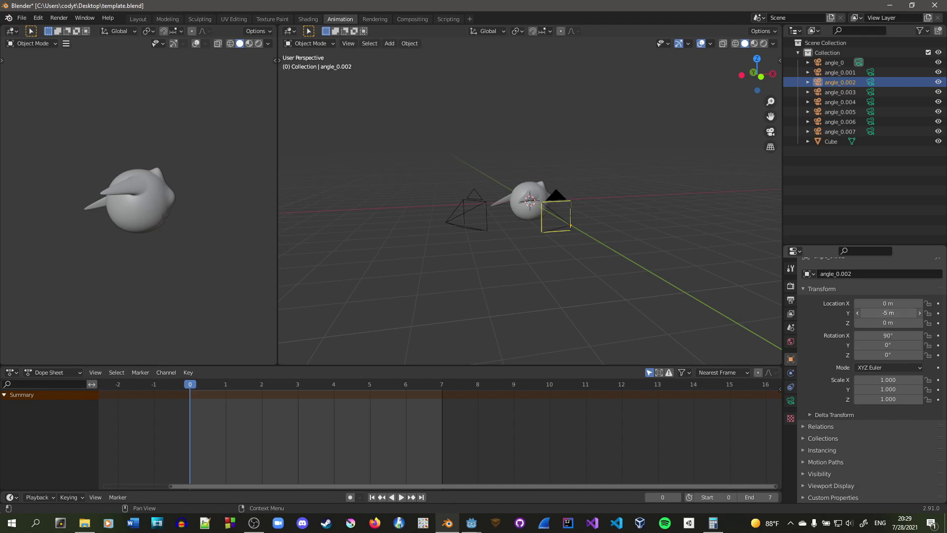
text(0)
click(896, 303)
text(-5)
key(Return)
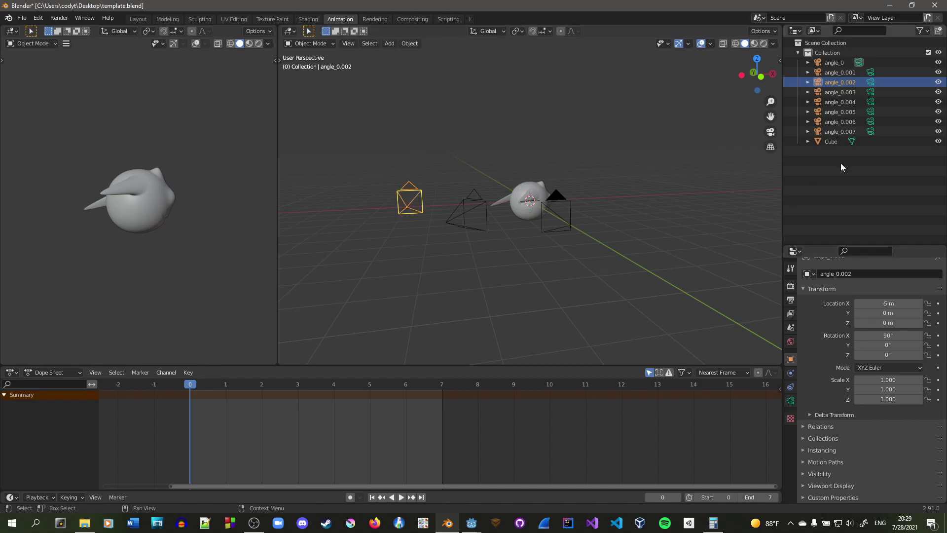
click(895, 355)
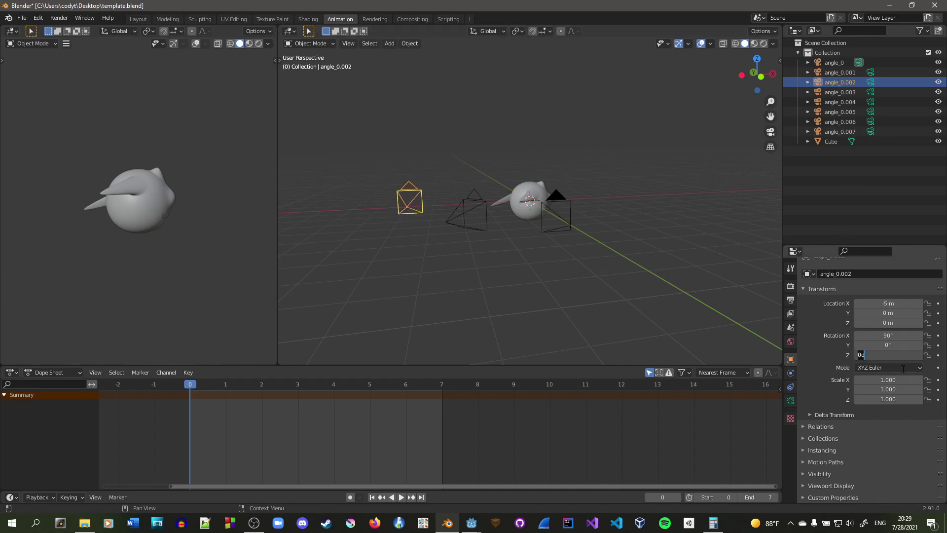
text(270)
key(Return)
middle_drag(641, 281, 513, 254)
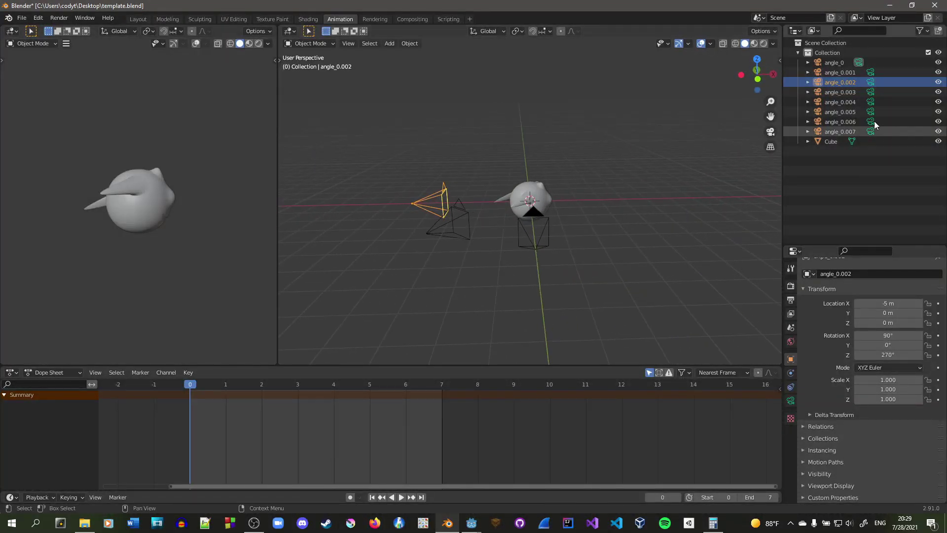
Step: Set the angle_0.003 camera's location to X -3.536 m and Y 3.536 m, with a Z rotation of 225°
click(848, 95)
click(893, 313)
text(3.536)
key(Return)
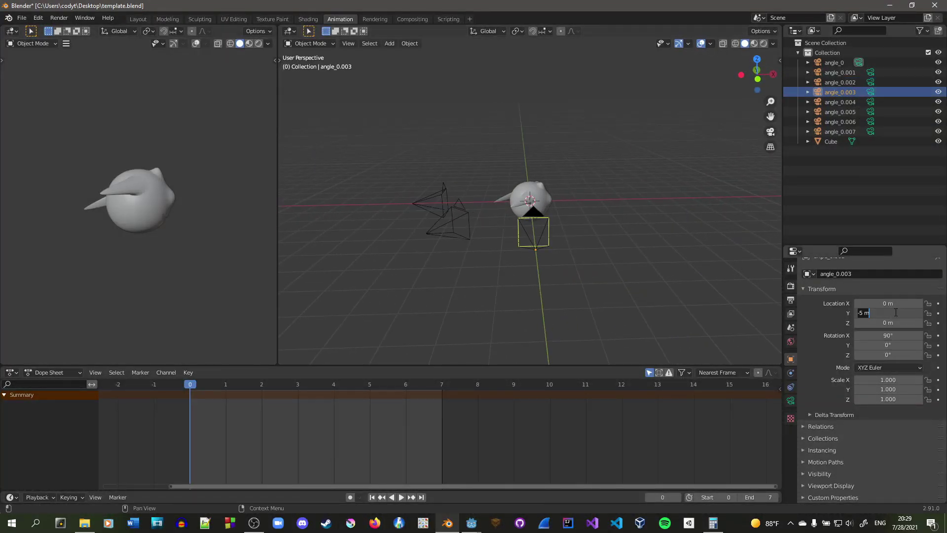
click(899, 303)
text(3.536)
key(Return)
click(887, 355)
text(225)
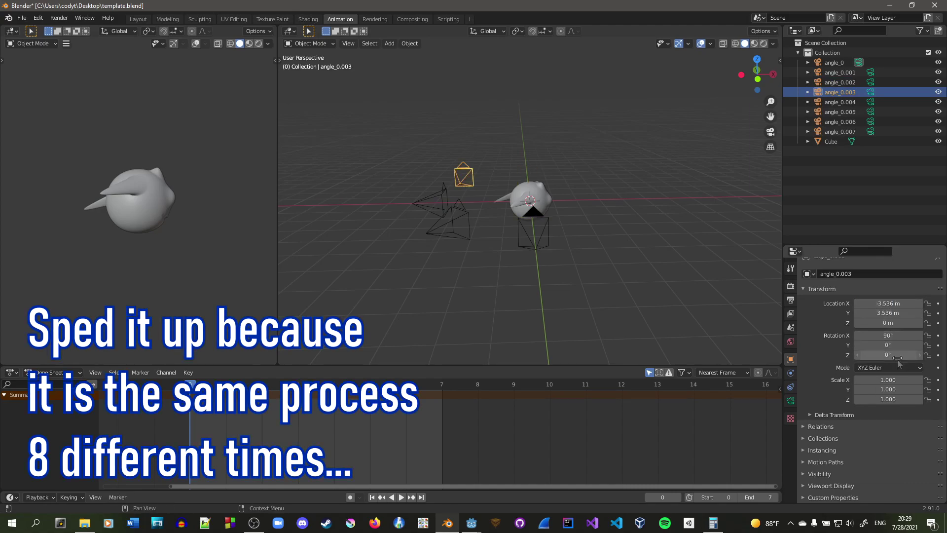
key(Return)
middle_drag(567, 276, 533, 279)
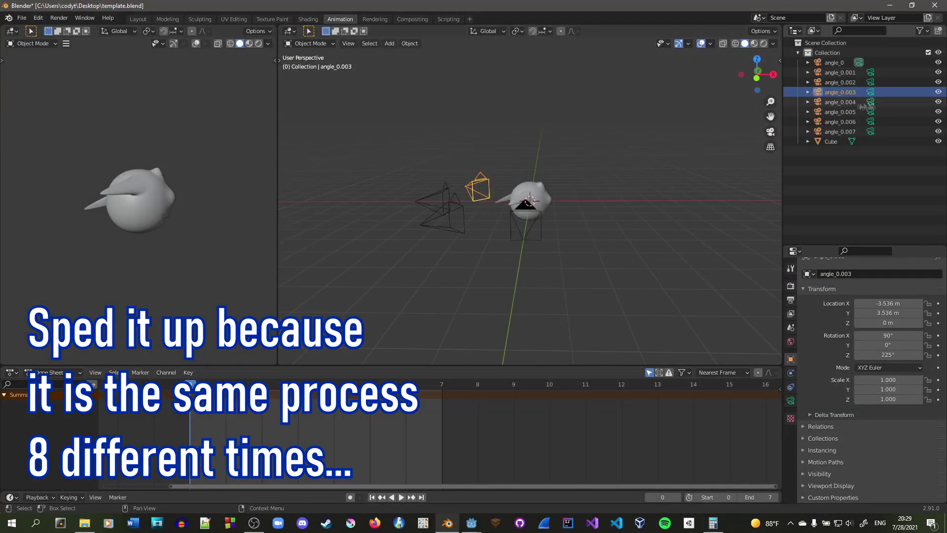
Step: Set the angle_0.004 camera's location to Y 5 m and Z 0 m, with a Z rotation of 180°
click(840, 102)
click(895, 313)
text(5)
key(Return)
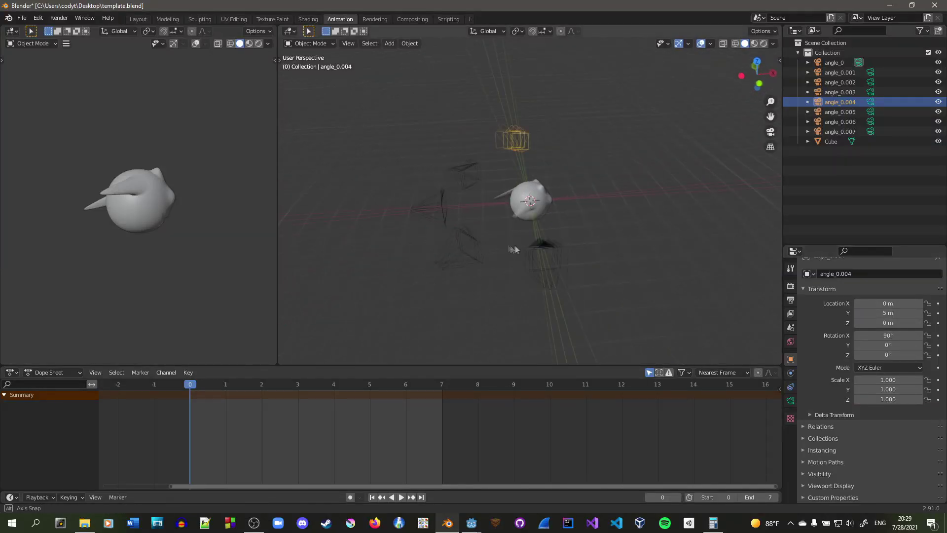
click(888, 323)
text(0)
key(Return)
click(888, 355)
text(180)
key(Return)
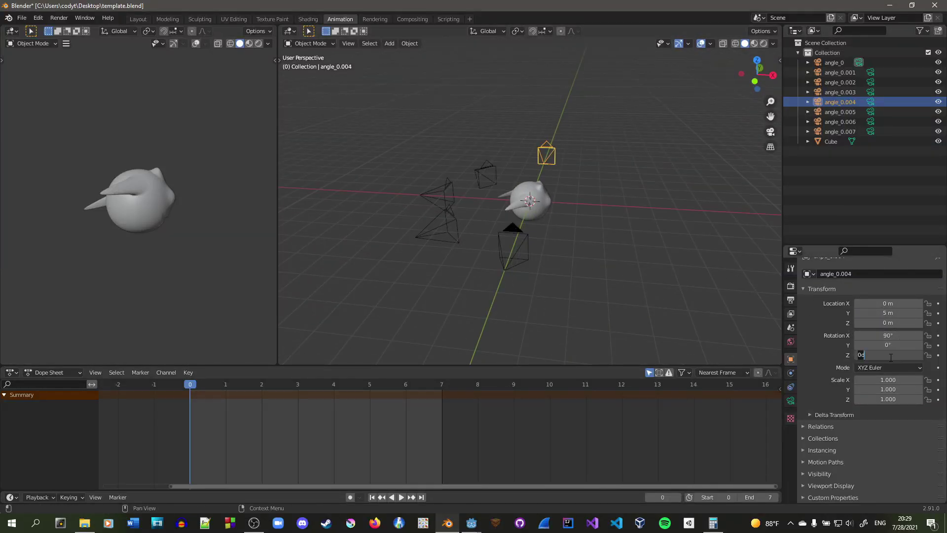
middle_drag(540, 334, 872, 127)
Step: Place the angle_0.005 camera at Y 3.536 m on the positive X side and rotate it about Z to face the character
click(840, 111)
drag(888, 302, 888, 313)
text(3.536)
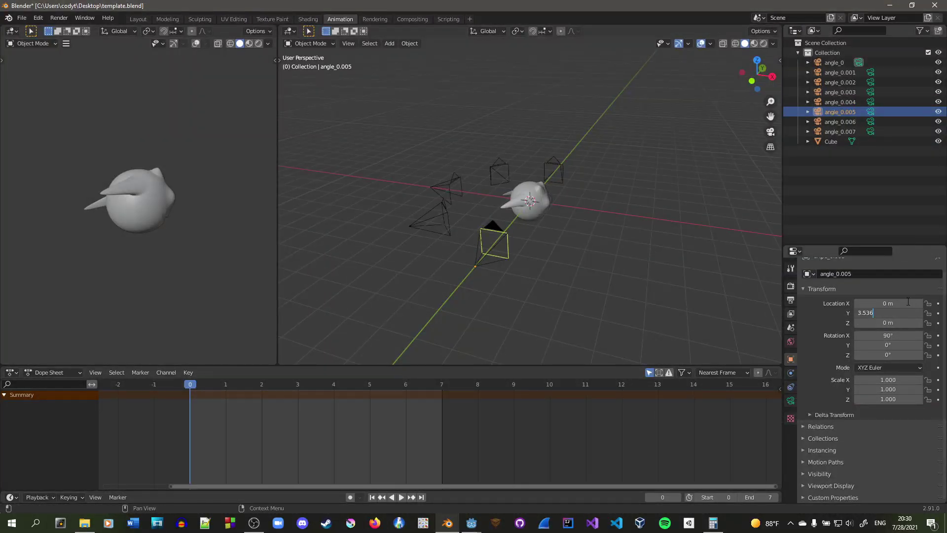
key(Return)
click(888, 355)
text(0d)
key(Return)
Step: Set the angle_0.006 camera's location to X 5 m and Y 0 m, with a Z rotation of 90°
click(840, 121)
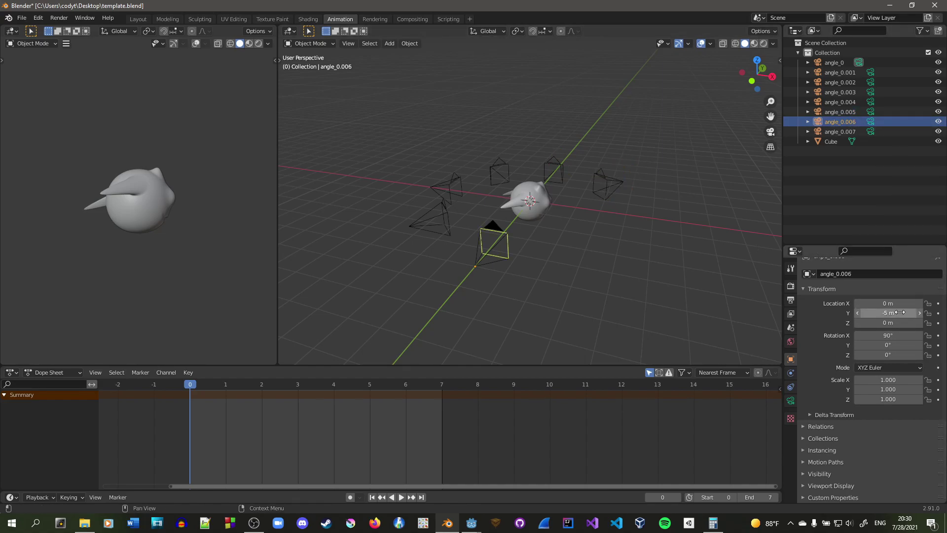
click(887, 313)
text(0)
key(Return)
click(888, 302)
text(5)
key(Return)
click(887, 355)
text(90)
key(Return)
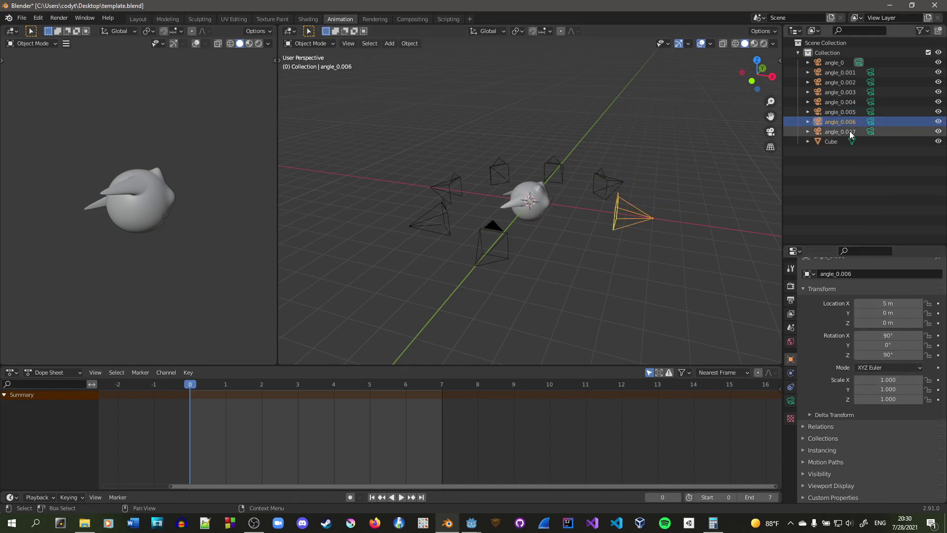
Step: Set the angle_0.007 camera's location to X 3.536 m and Y -3.536 m, with a Z rotation of 45°
click(840, 131)
click(905, 314)
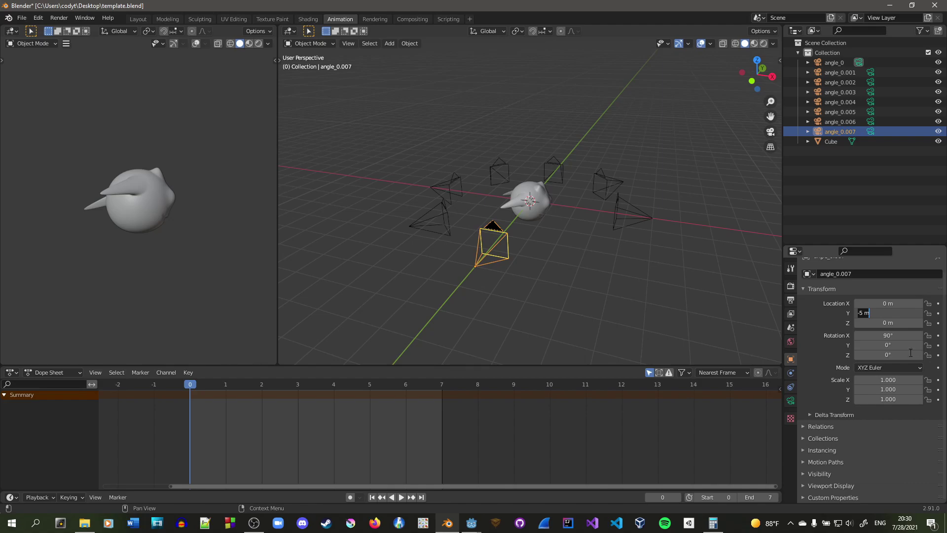
text(-3.536)
key(Return)
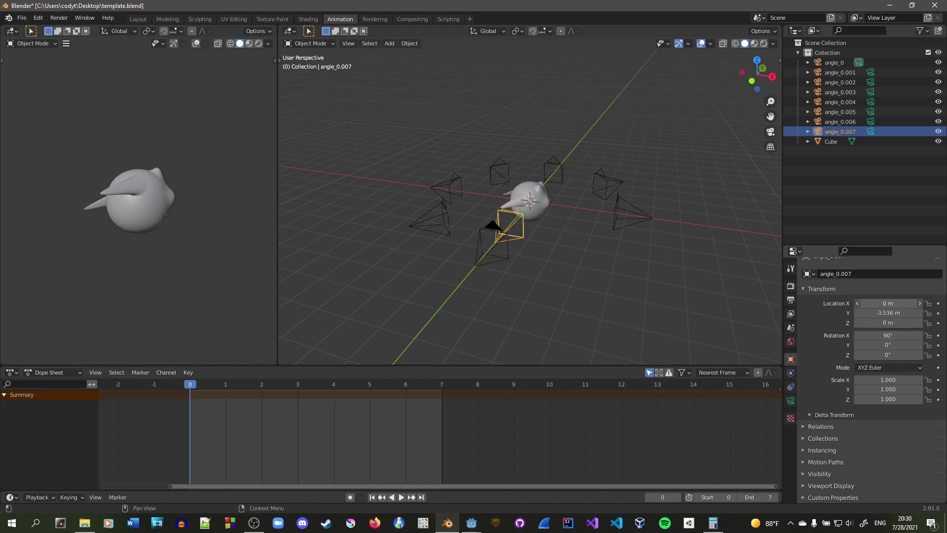
click(888, 302)
text(3.536)
key(Return)
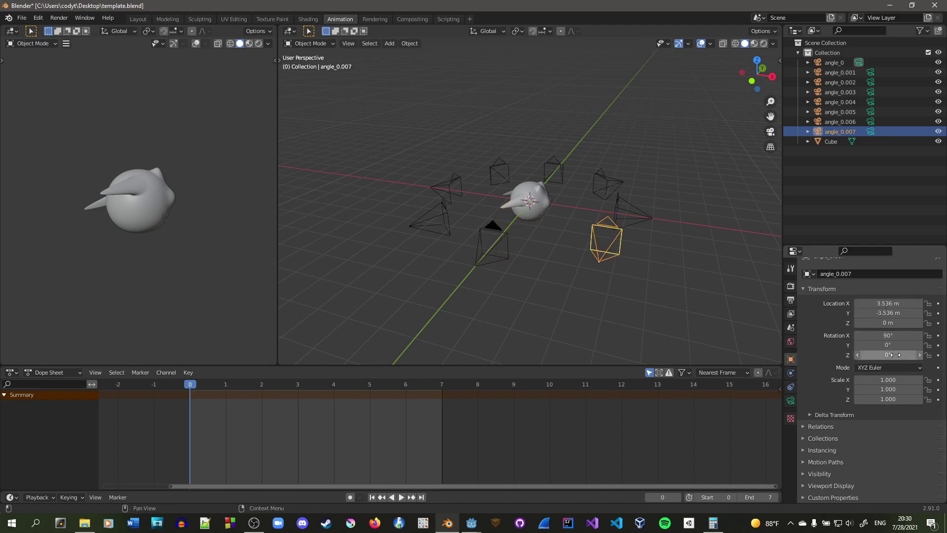
click(895, 355)
text(45)
key(Return)
middle_drag(741, 309, 631, 302)
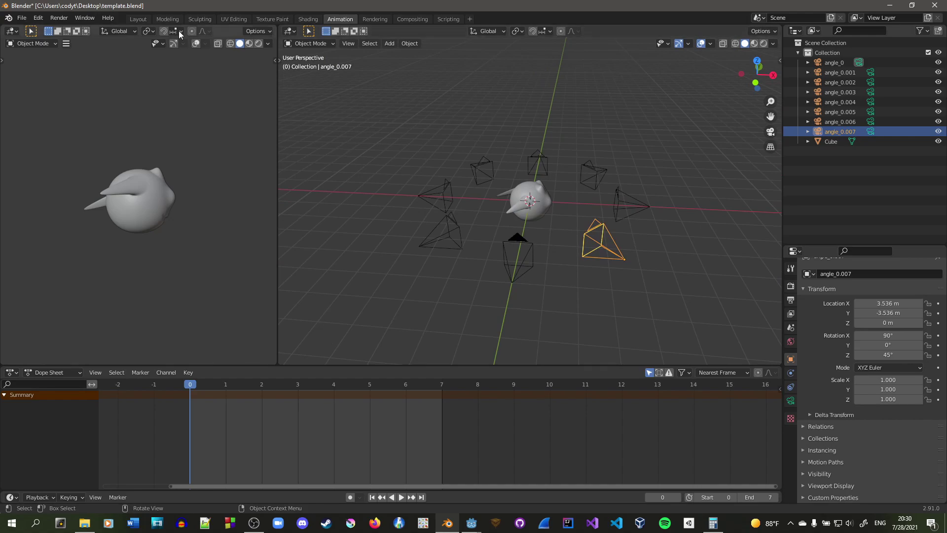
Step: Run a test render of the scene and close the render window
click(59, 18)
click(68, 41)
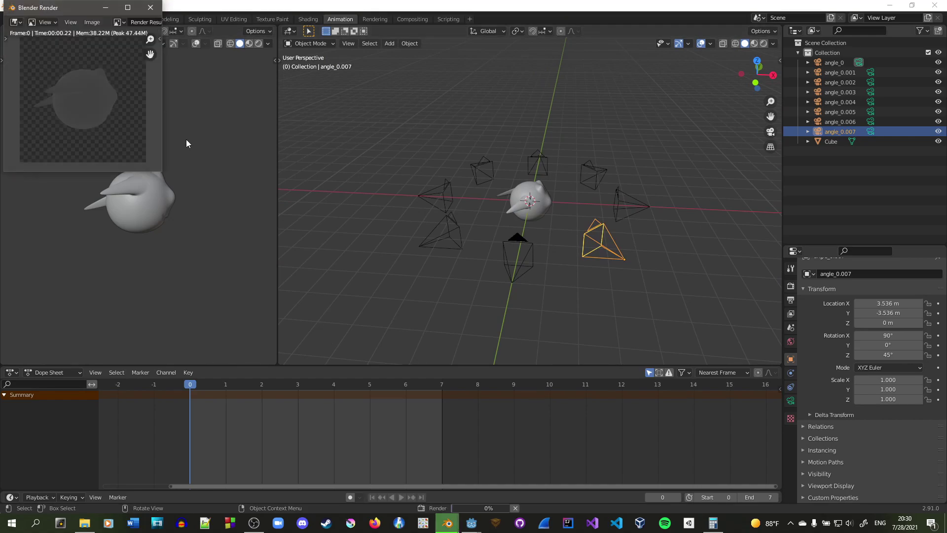
click(151, 15)
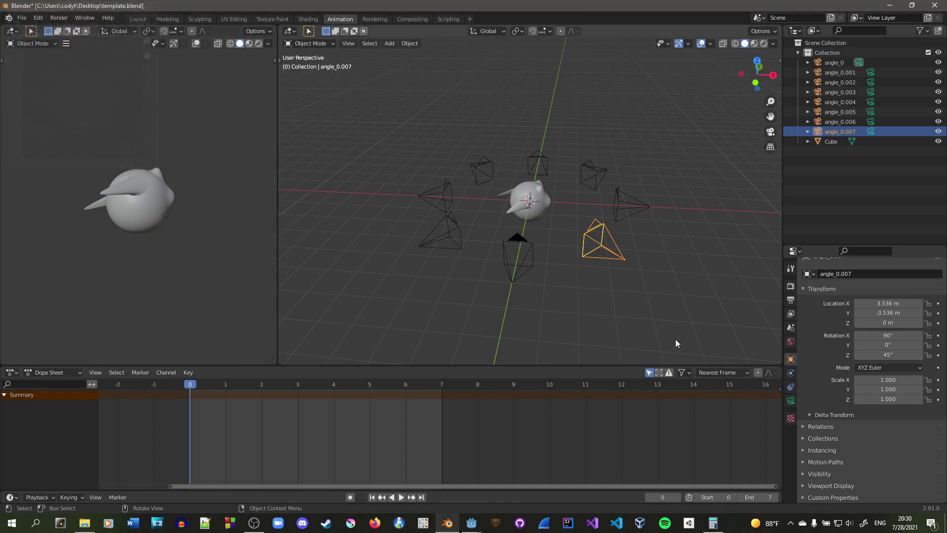
Step: Add a timeline marker at frame 0 and bind the angle_0 camera to it
click(525, 252)
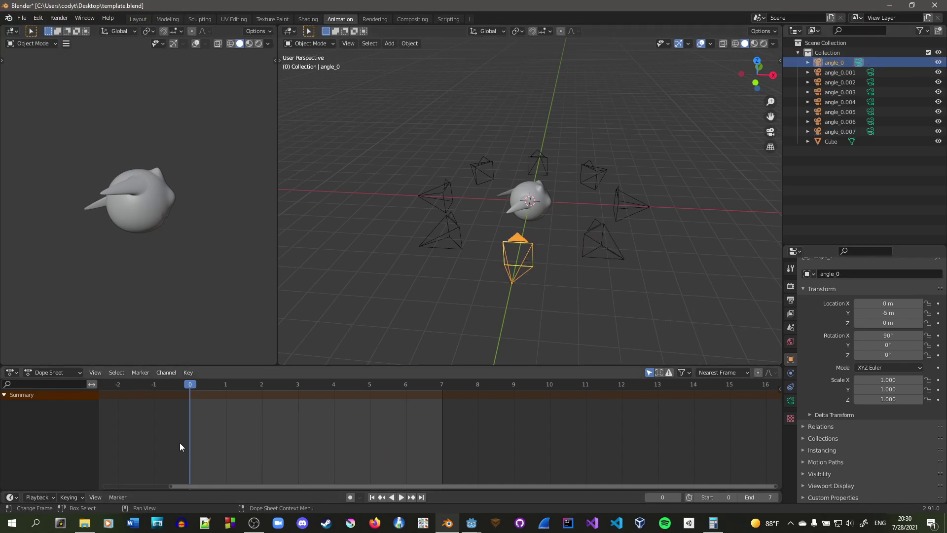
click(139, 374)
key(m)
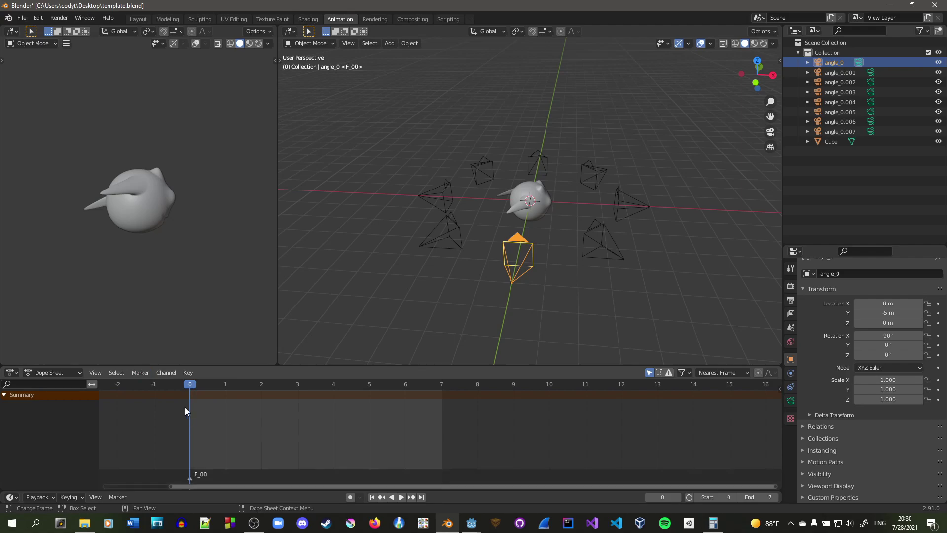
click(141, 372)
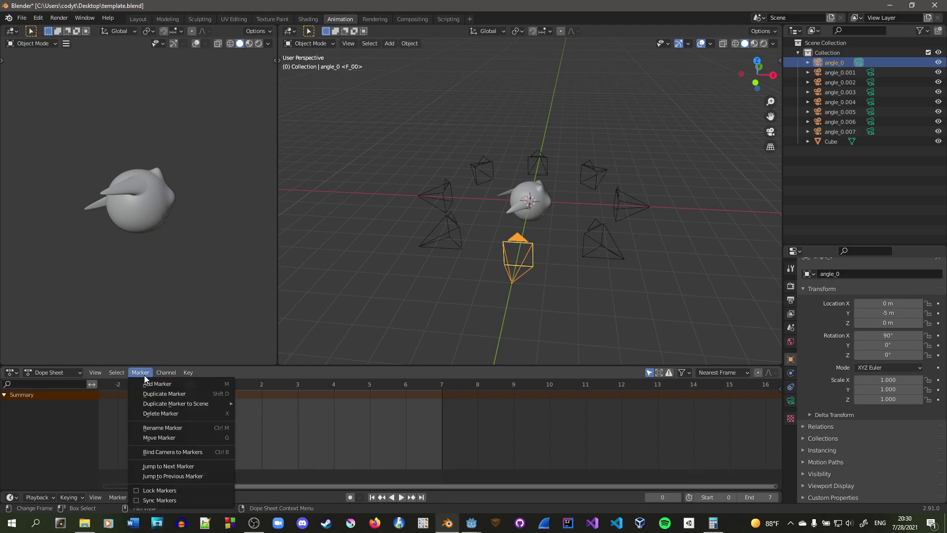
click(221, 452)
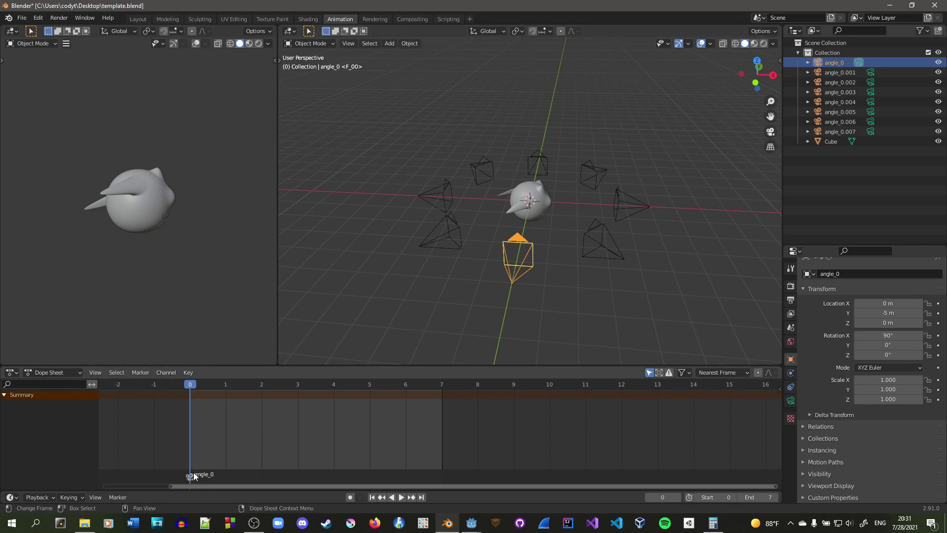
Step: Add a timeline marker at frame 1 and bind the angle_0.001 camera to it
click(229, 384)
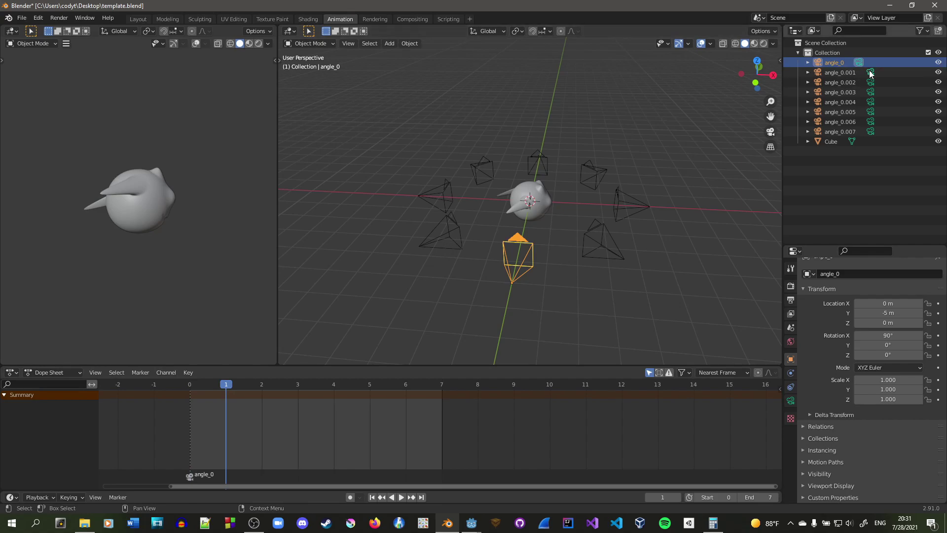
click(884, 74)
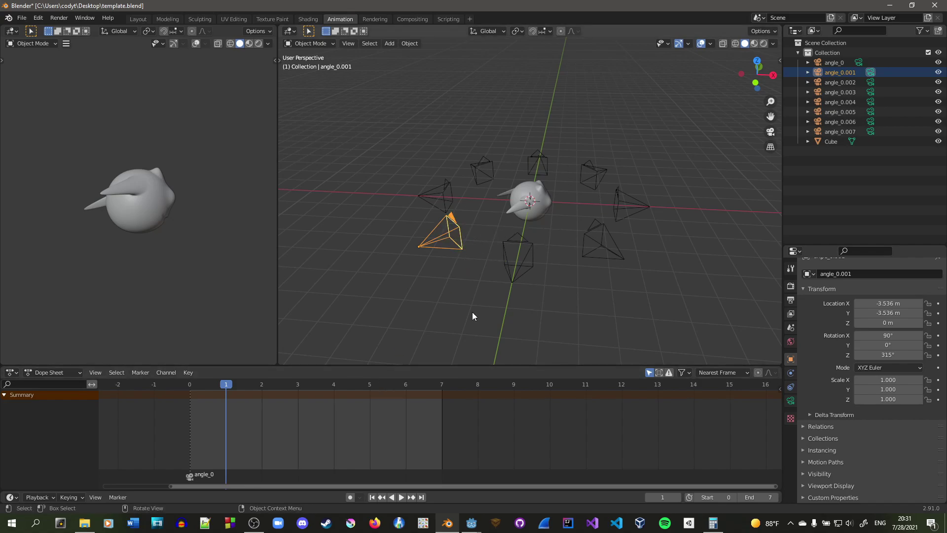
key(m)
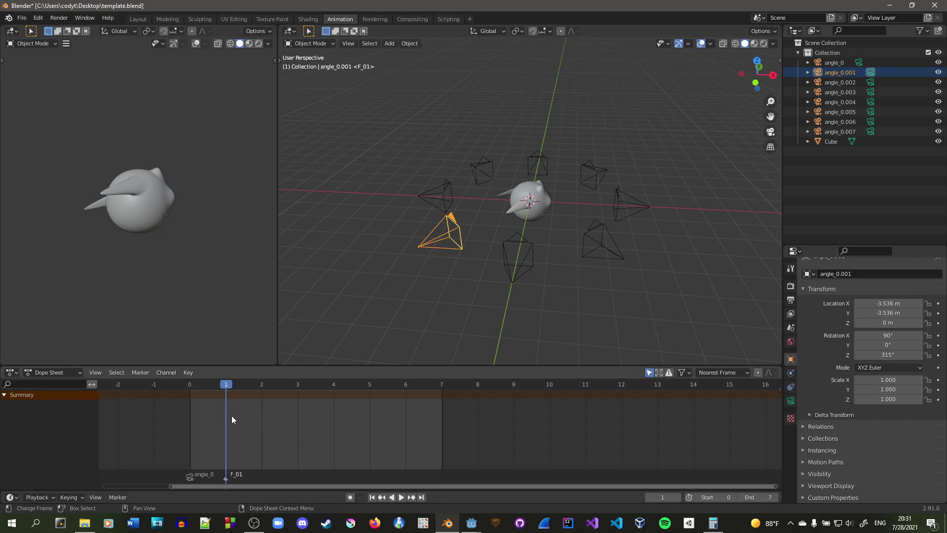
key(ctrl+b)
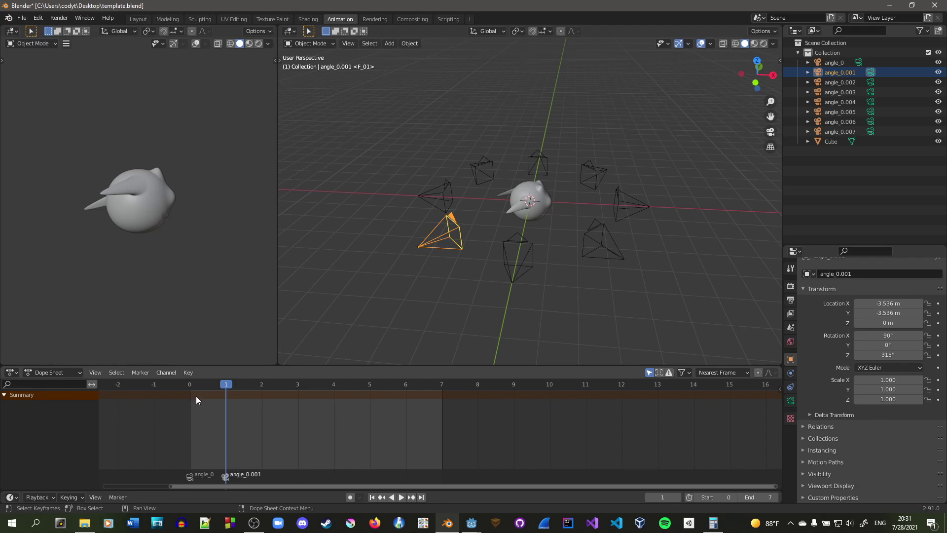
Step: Step back and forth between frames 0 and 1 to check the active camera switching
click(194, 383)
key(Right)
key(Left)
key(Right)
key(Left)
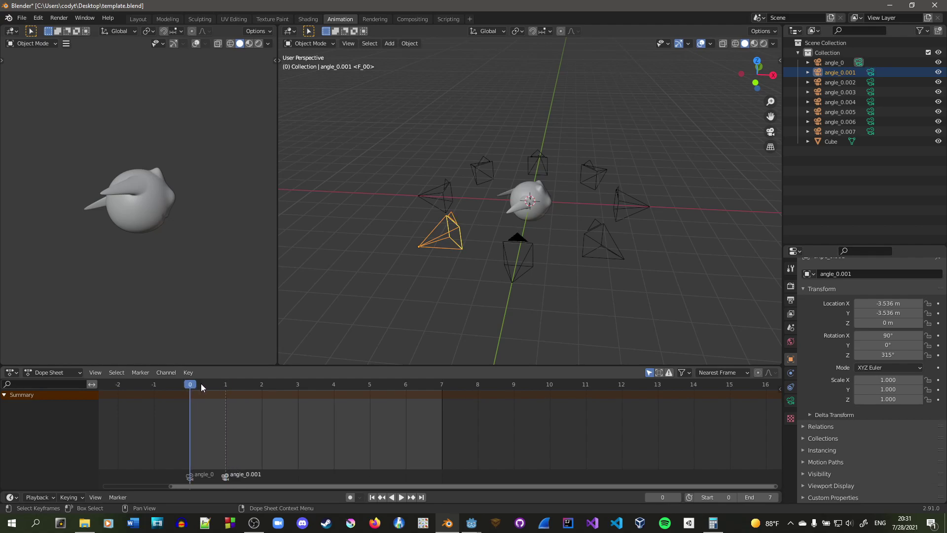
click(376, 19)
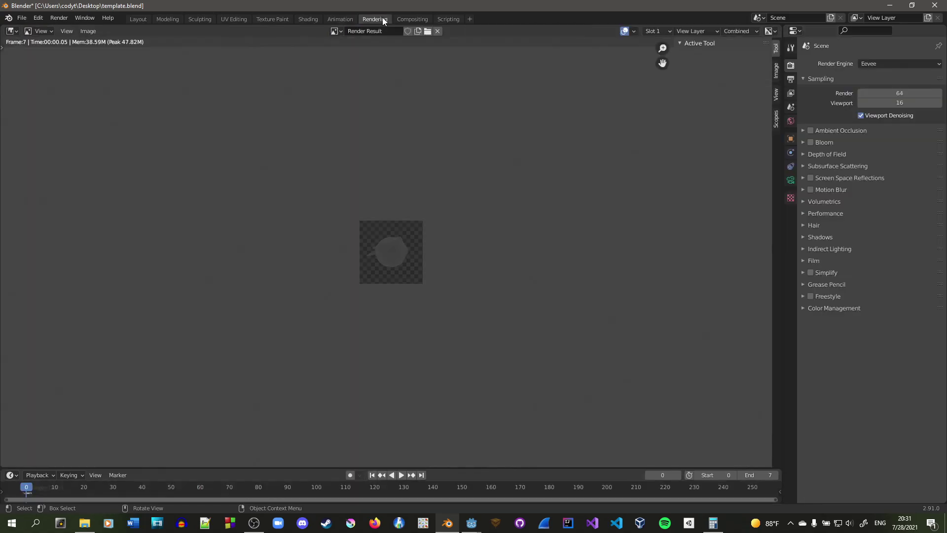
click(340, 18)
key(Right)
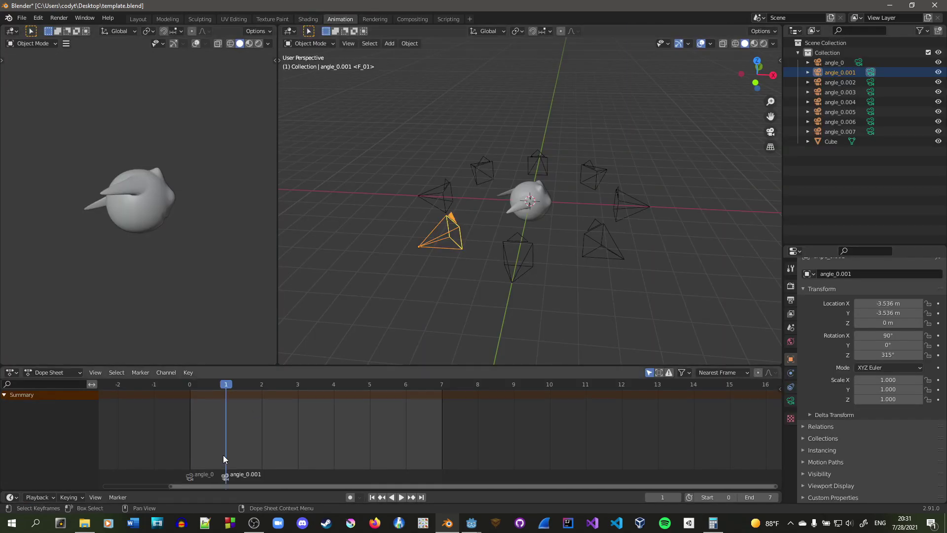
key(Left)
key(Right)
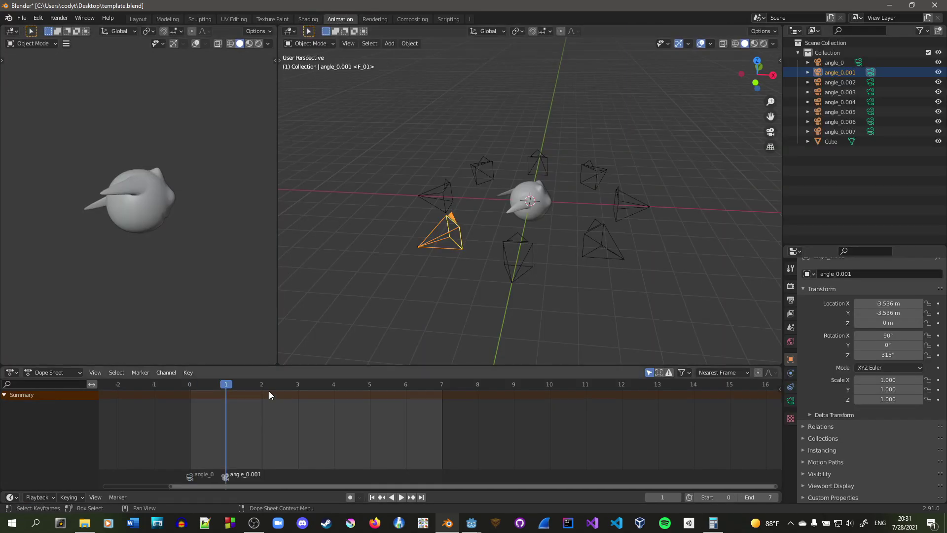
Step: Render the animation as a test and close the render window
click(74, 18)
click(56, 20)
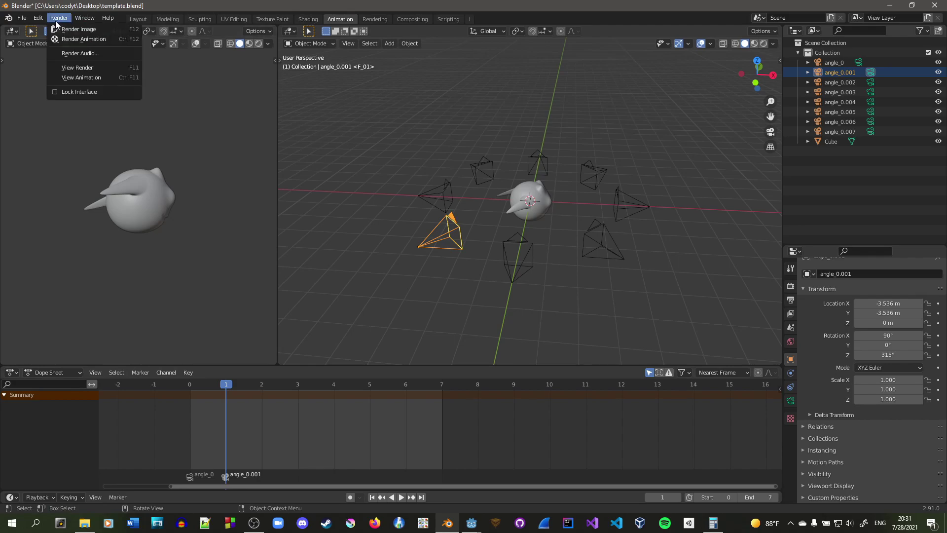
click(84, 39)
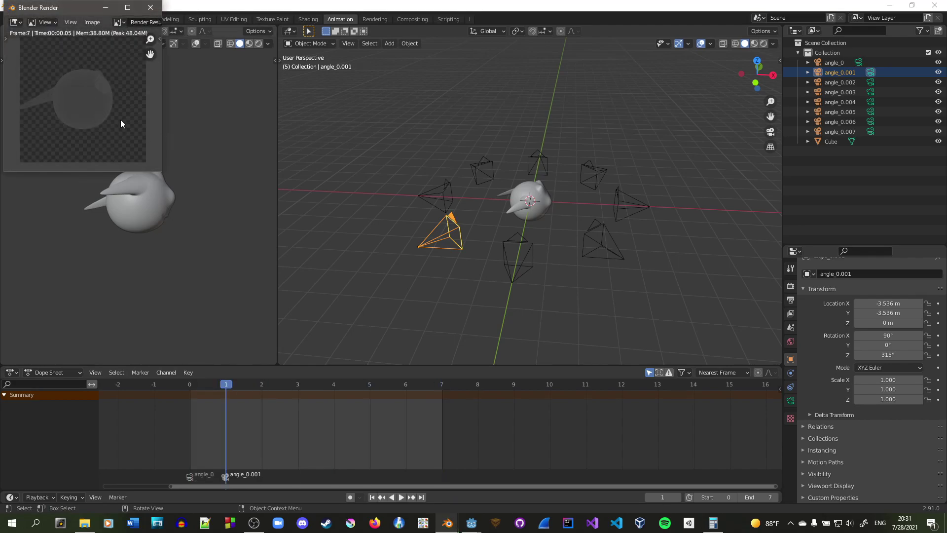
click(150, 7)
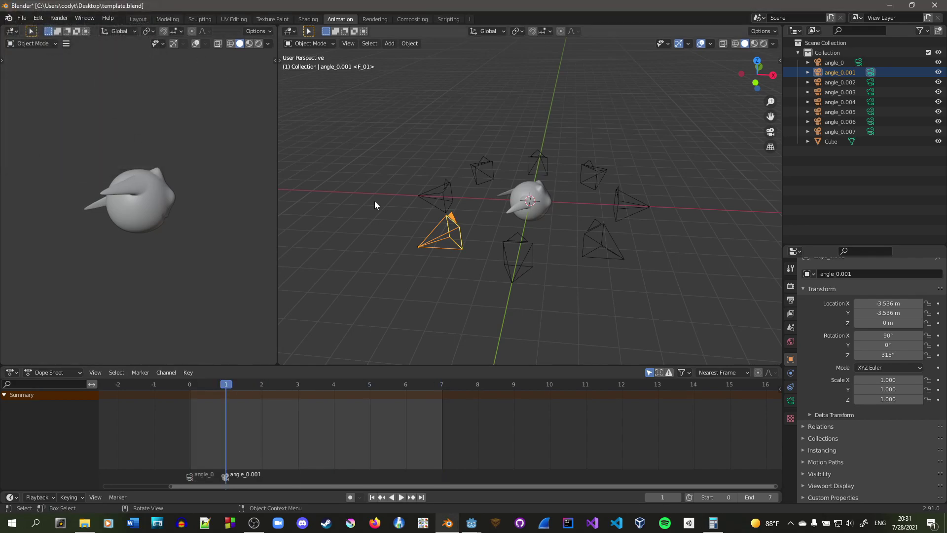
Step: Add a timeline marker at frame 2 and bind the angle_0.002 camera to it
click(266, 385)
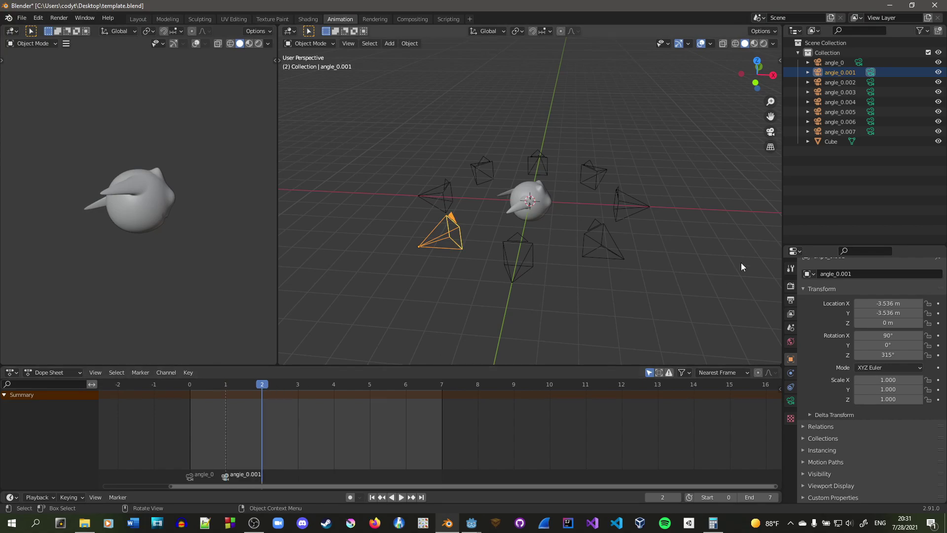
key(m)
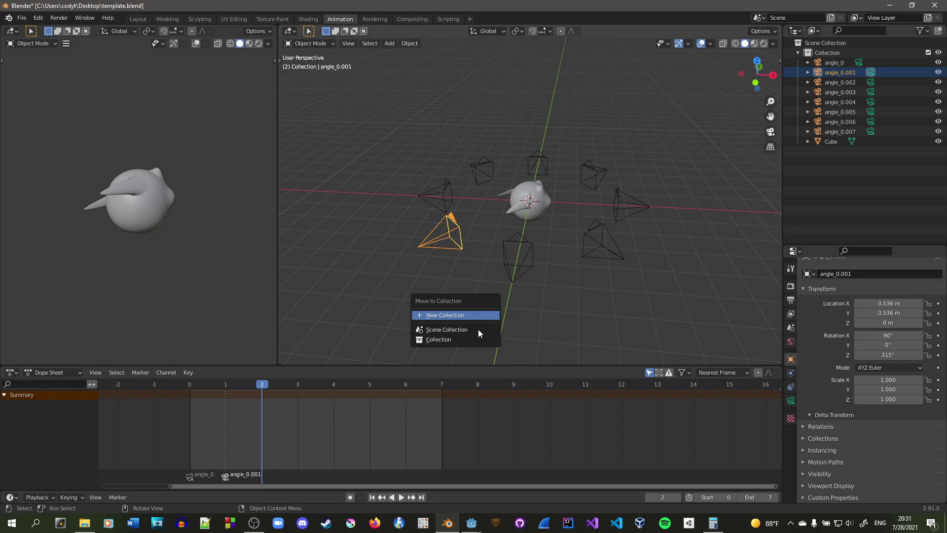
key(m)
click(839, 82)
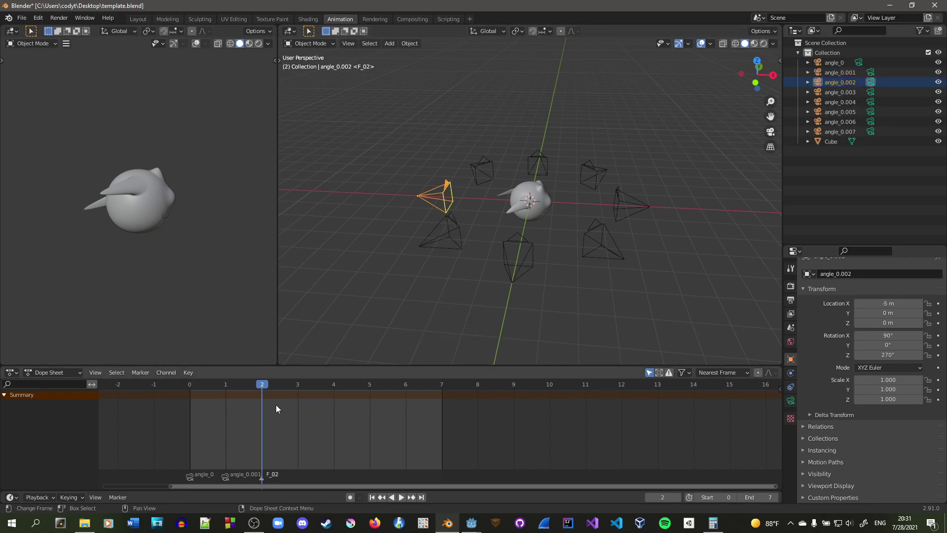
key(ctrl+b)
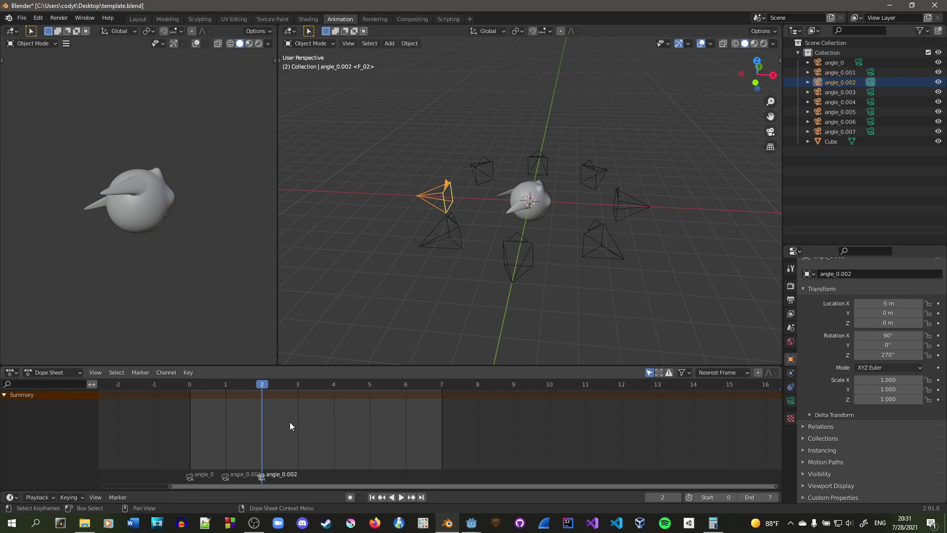
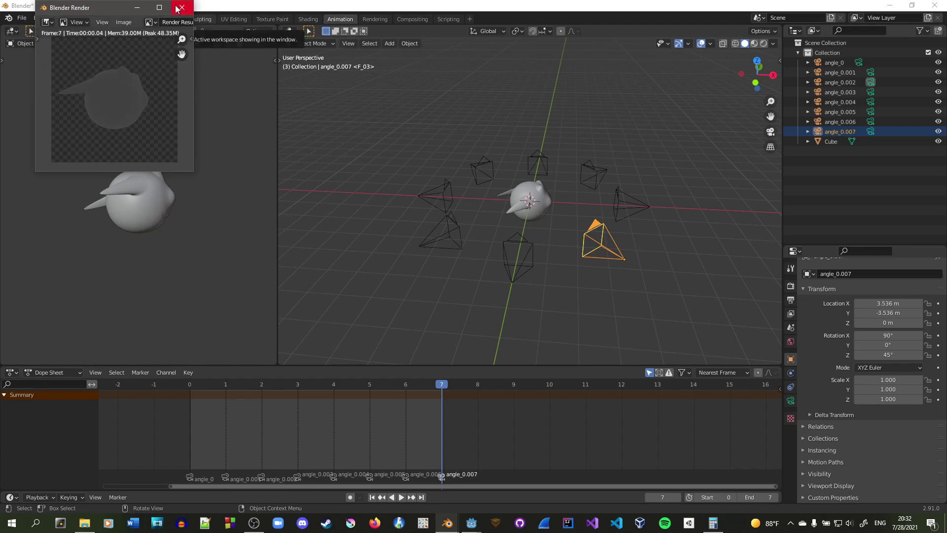
Step: Close the render window and scale all eight cameras outward together by a factor of about 1.142
click(176, 9)
key(Escape)
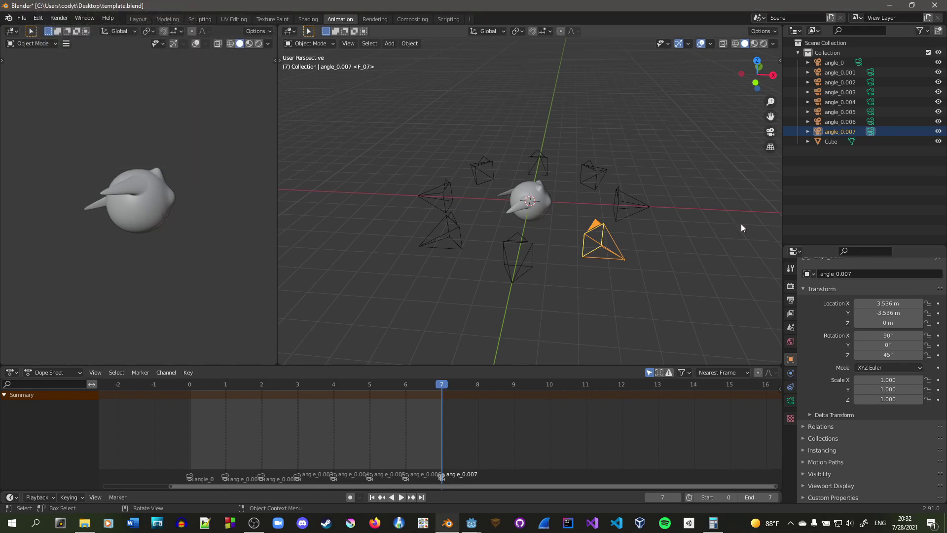
middle_drag(704, 243, 684, 266)
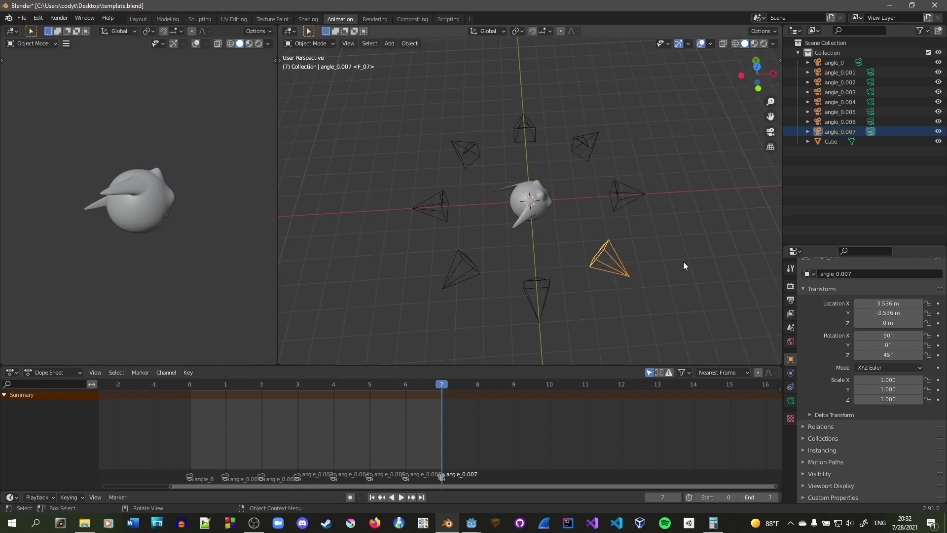
click(626, 197)
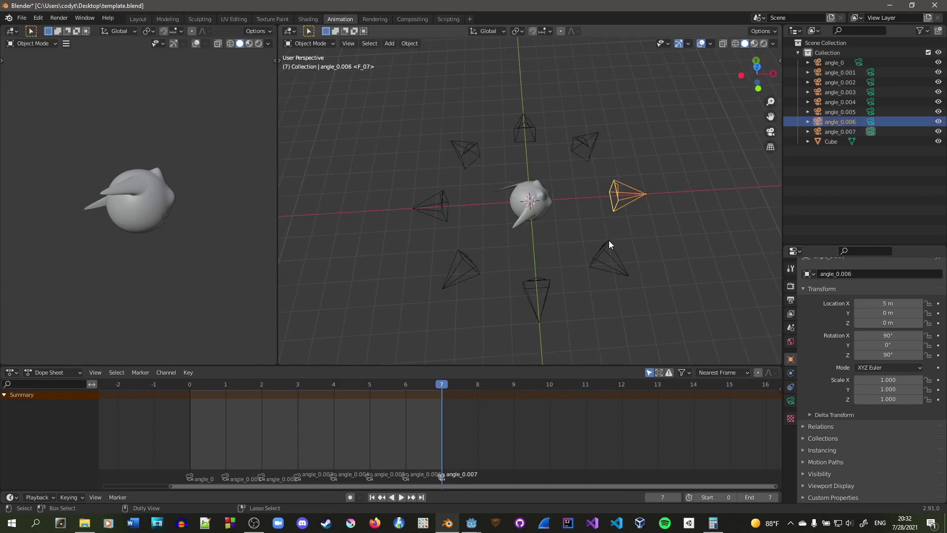
shift+click(612, 267)
shift+click(531, 298)
shift+click(465, 266)
shift+click(440, 207)
shift+click(464, 149)
shift+click(521, 131)
shift+click(580, 135)
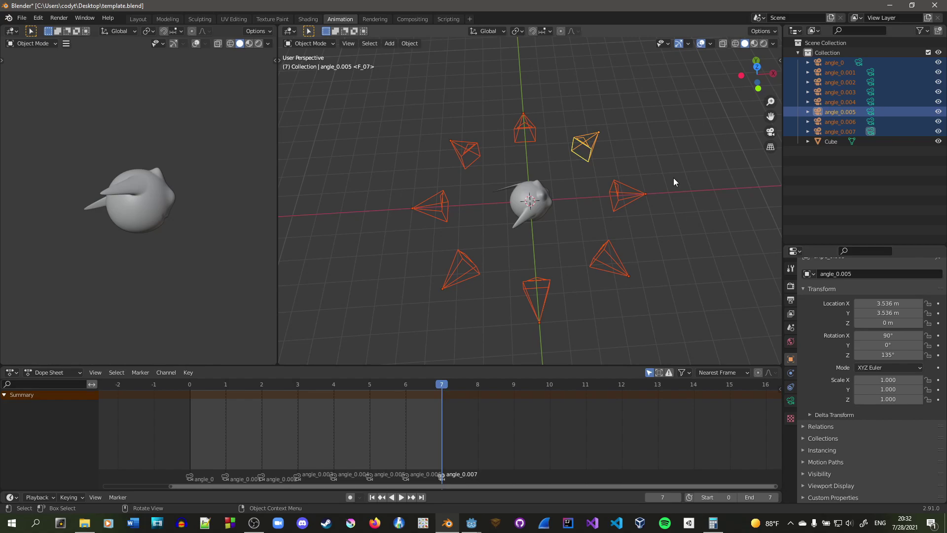
key(s)
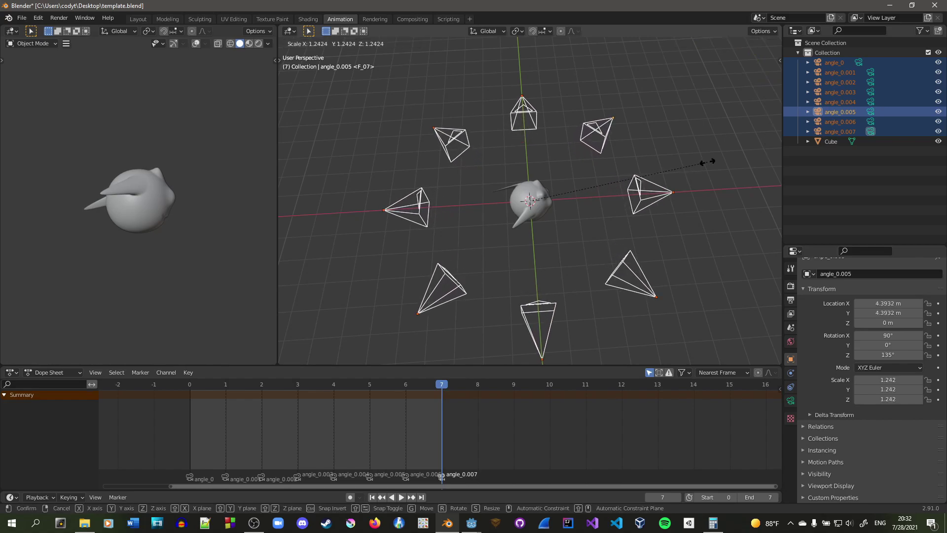
click(694, 166)
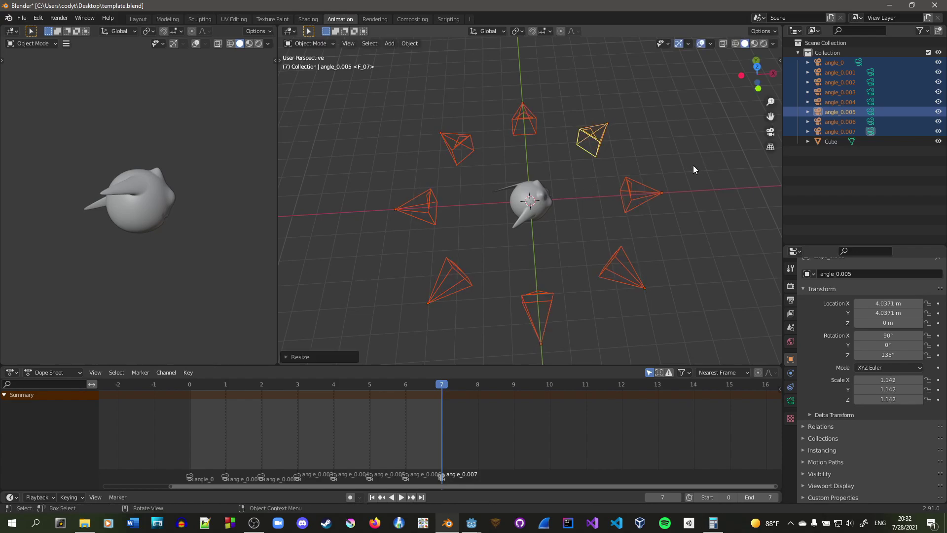
Step: Step through the timeline from frame 0 to frame 5 to check which camera is active
click(194, 389)
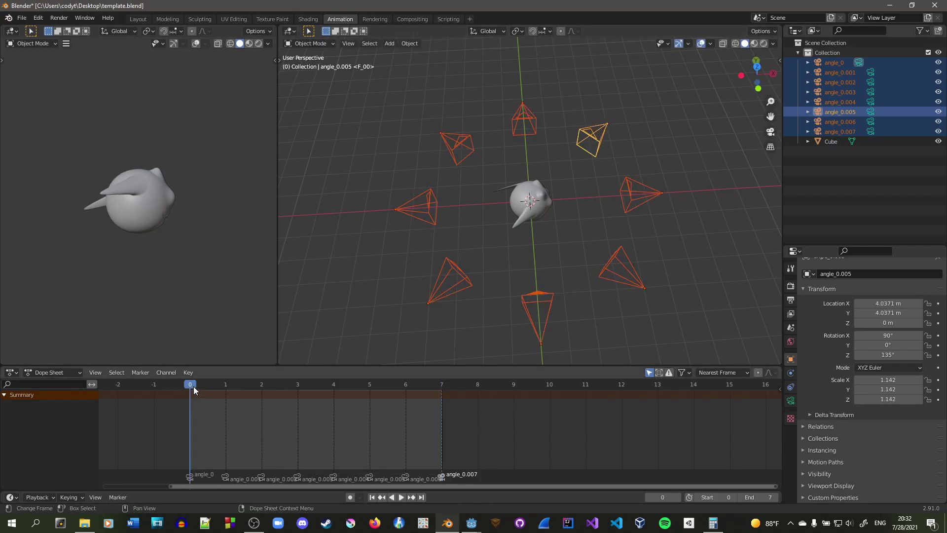
key(Right)
key(Right)
key(Right)
key(Right)
key(Right)
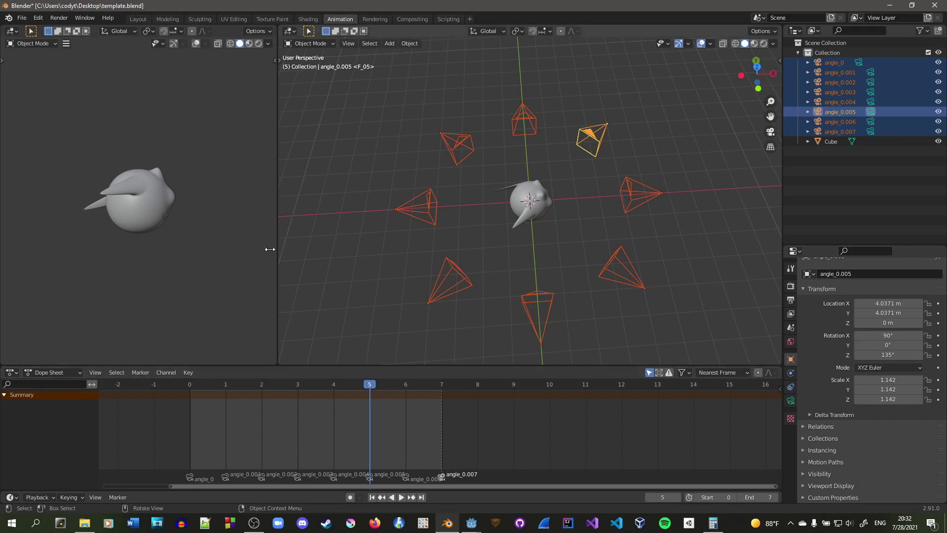
Step: Render the animation with the enlarged camera ring and check the output images in the C:\tmp\dude folder
click(57, 19)
click(82, 37)
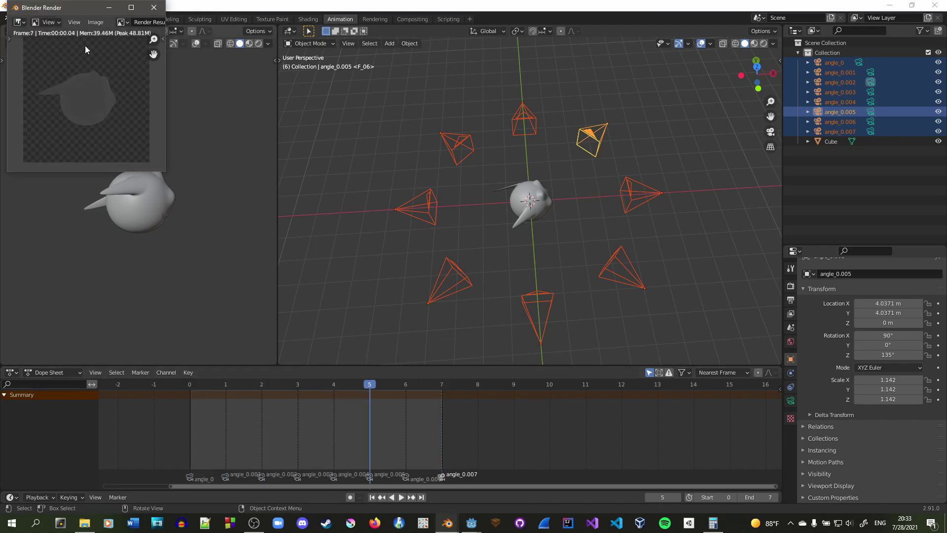
click(154, 7)
click(85, 522)
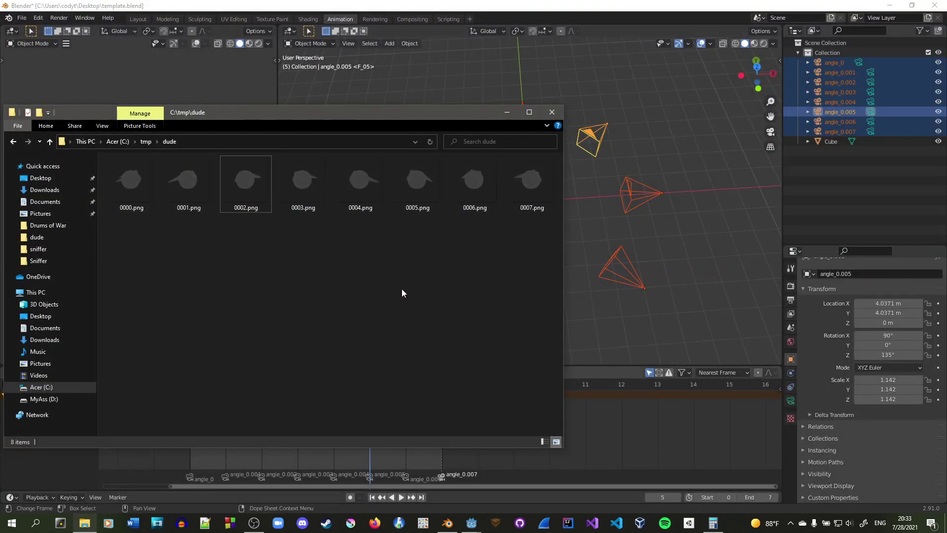
click(675, 137)
Step: Deselect all cameras and save template.blend
middle_drag(569, 258, 579, 205)
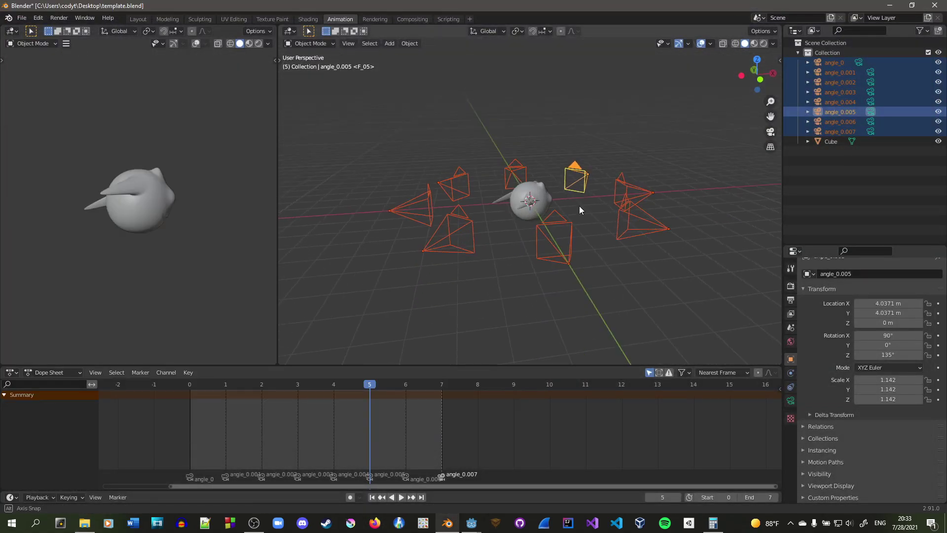
click(868, 186)
key(ctrl+s)
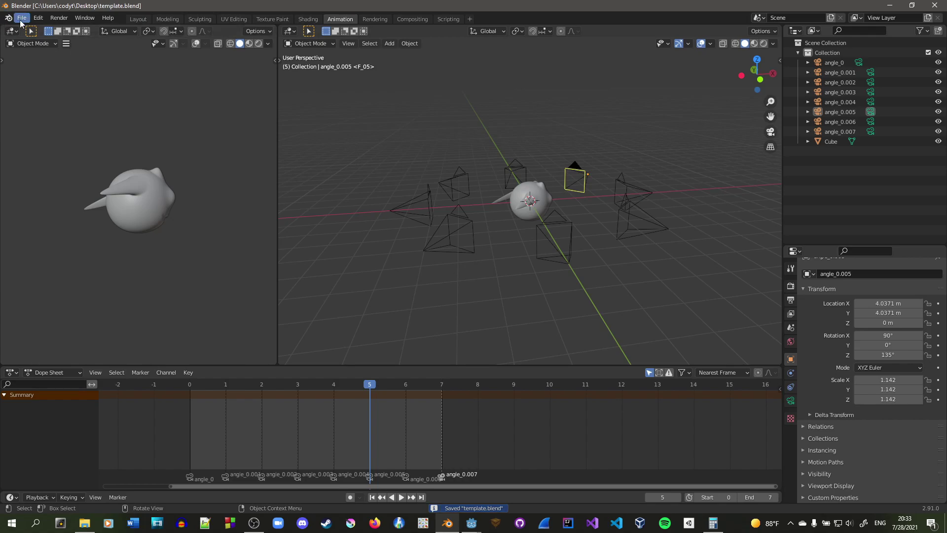
Step: Add a point light to the scene
key(shift+a)
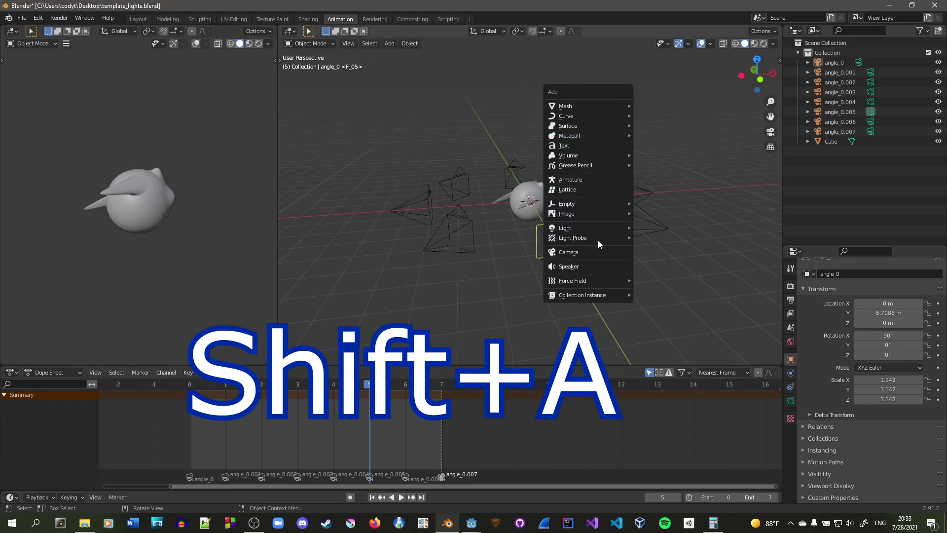
mouse_move(598, 228)
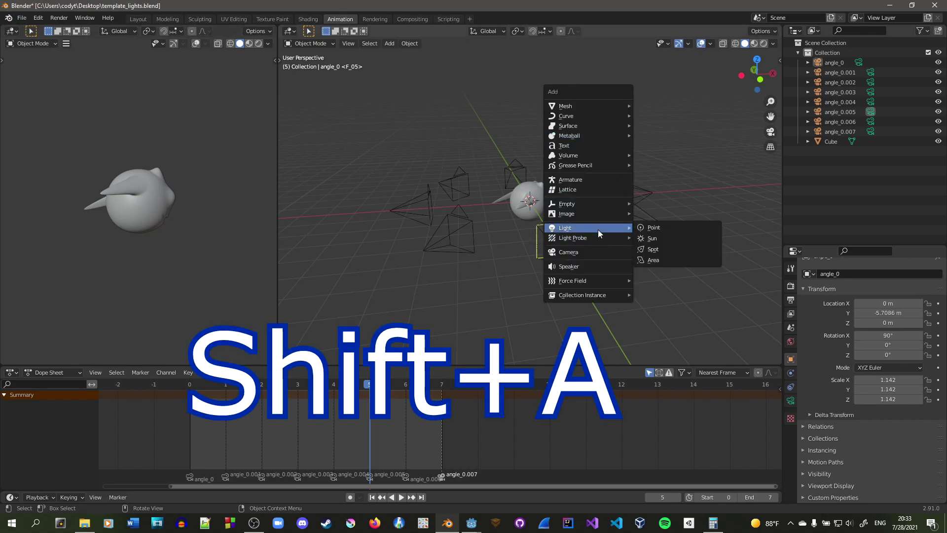
click(652, 228)
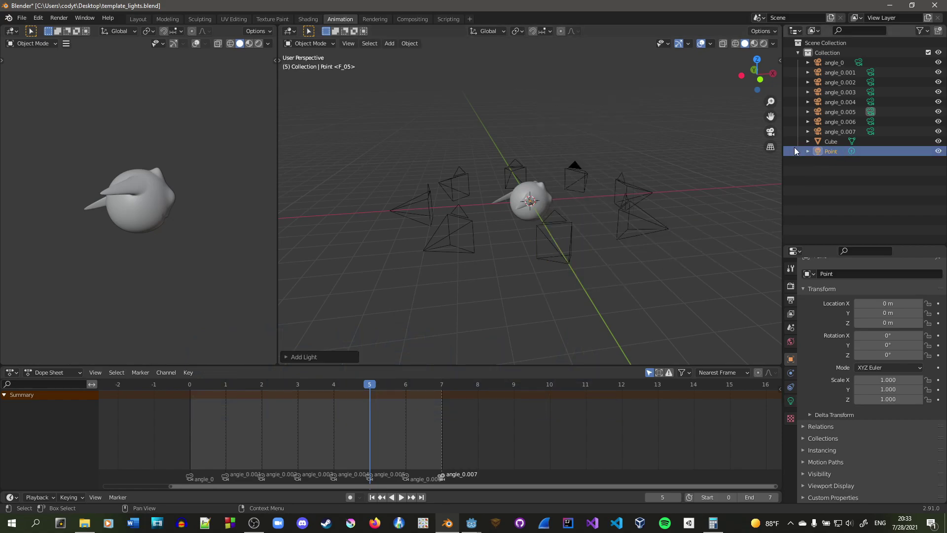
Step: Copy the point light and paste it five times
key(ctrl+c)
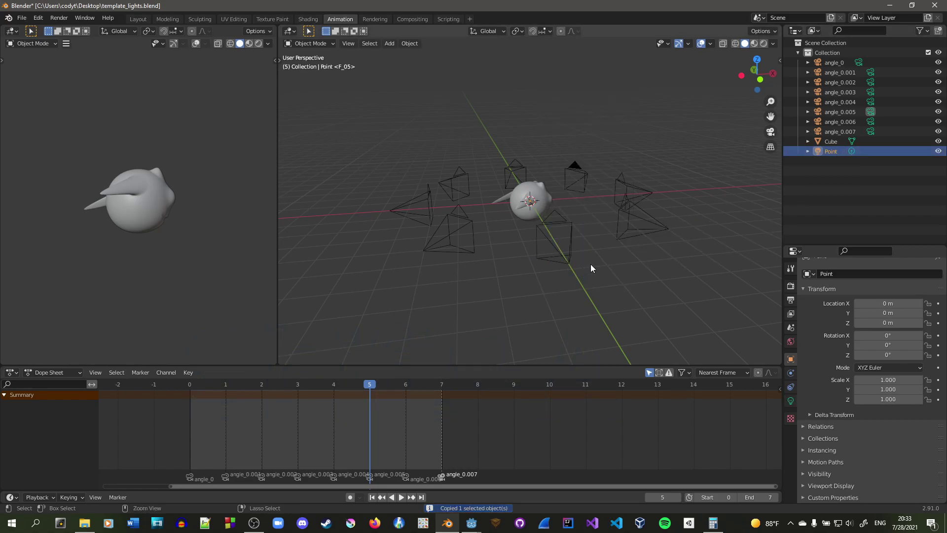
key(ctrl+v)
key(ctrl+v)
key(ctrl+v)
key(ctrl+v)
key(ctrl+v)
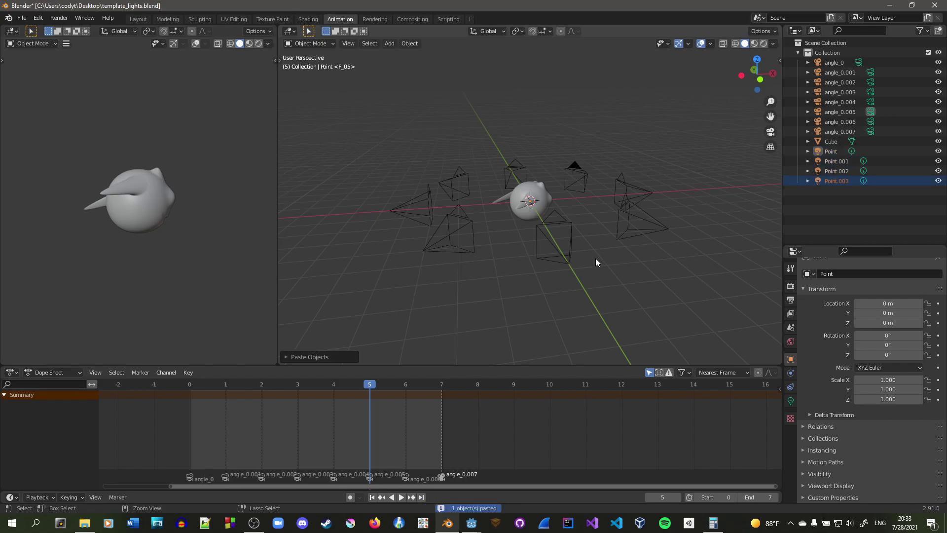
Step: Set the Point light's Z location to 2 m and the Point.001 light's Z location to -2 m
click(838, 153)
click(898, 323)
text(2)
key(Return)
click(837, 161)
double_click(897, 323)
text(-2)
key(Return)
Step: Set the Point.002 light's Y location to 2.5 m and the Point.003 light's Y location to -2.5 m
click(837, 171)
double_click(895, 314)
text(2.5)
key(Return)
click(836, 181)
double_click(894, 314)
text(-2.5)
key(Return)
Step: Place the Point.004 light on the positive X axis and set the Point.005 light's X location to -2.5 m
click(837, 191)
click(837, 200)
double_click(884, 303)
text(-2.5)
key(Return)
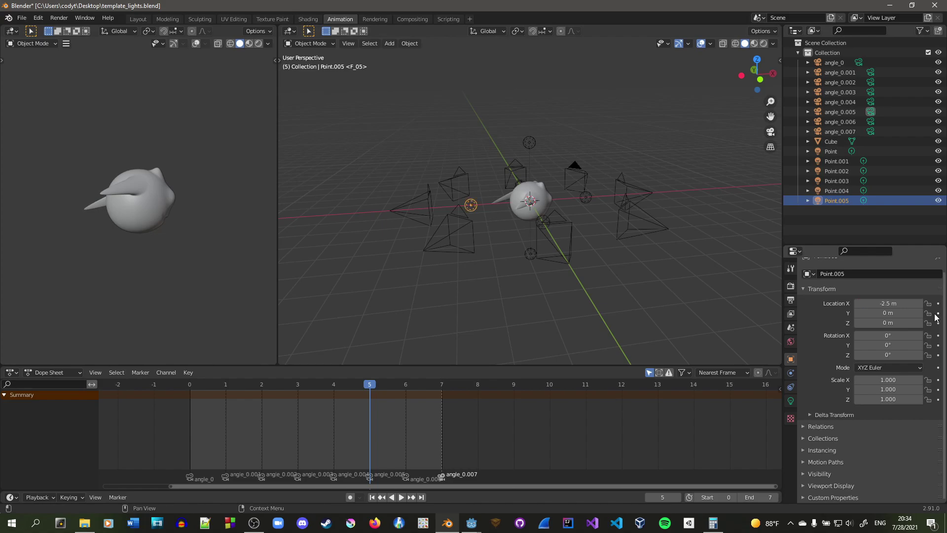
middle_drag(499, 195, 424, 83)
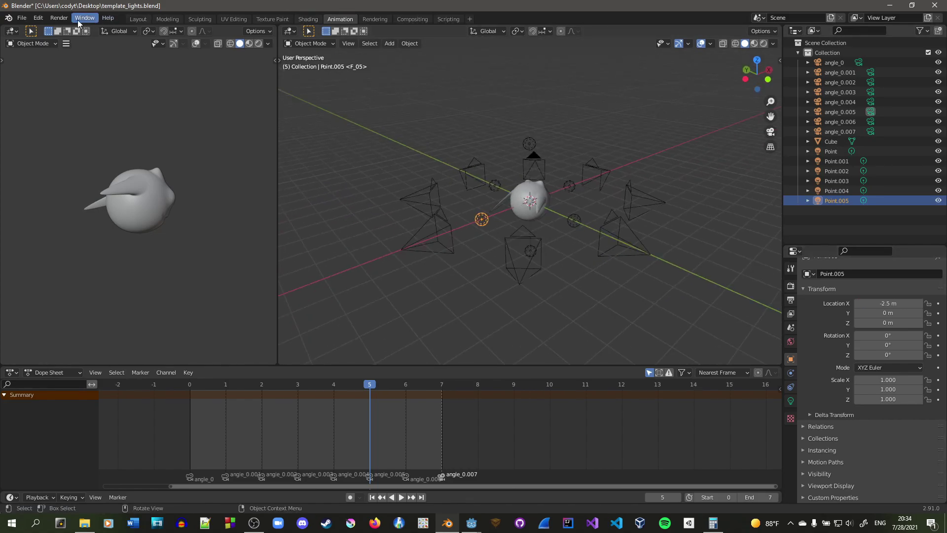
Step: Render the whole camera animation to image files
click(59, 18)
click(77, 39)
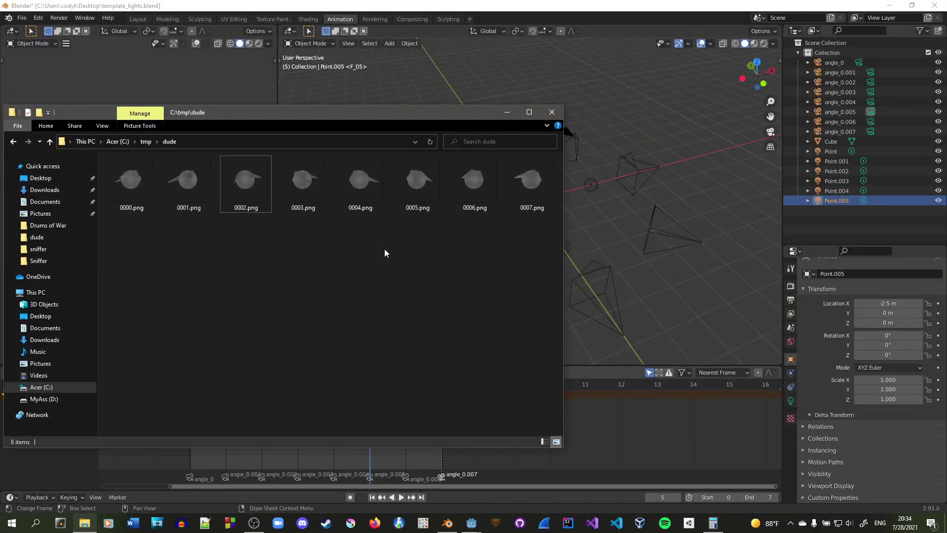
Step: Switch to Firefox and search the web for "texture packer"
click(374, 523)
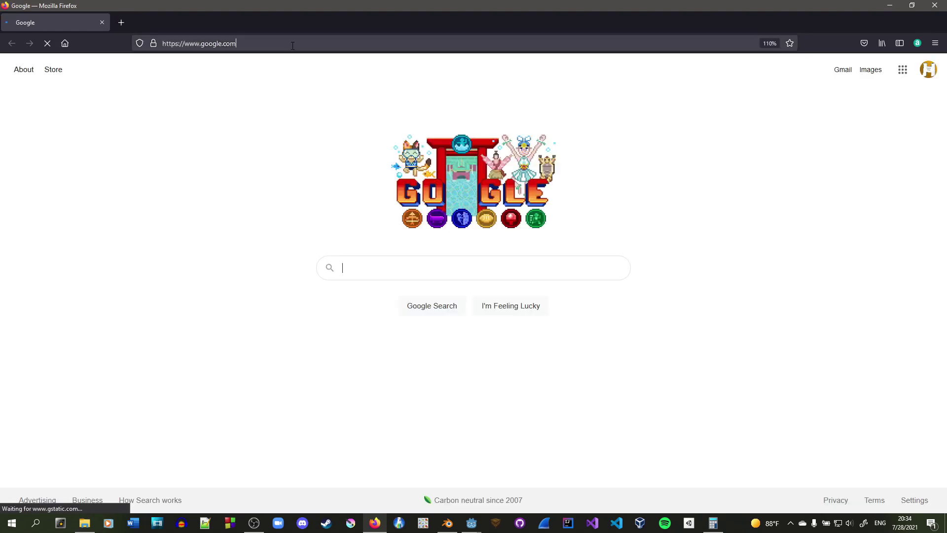
click(292, 45)
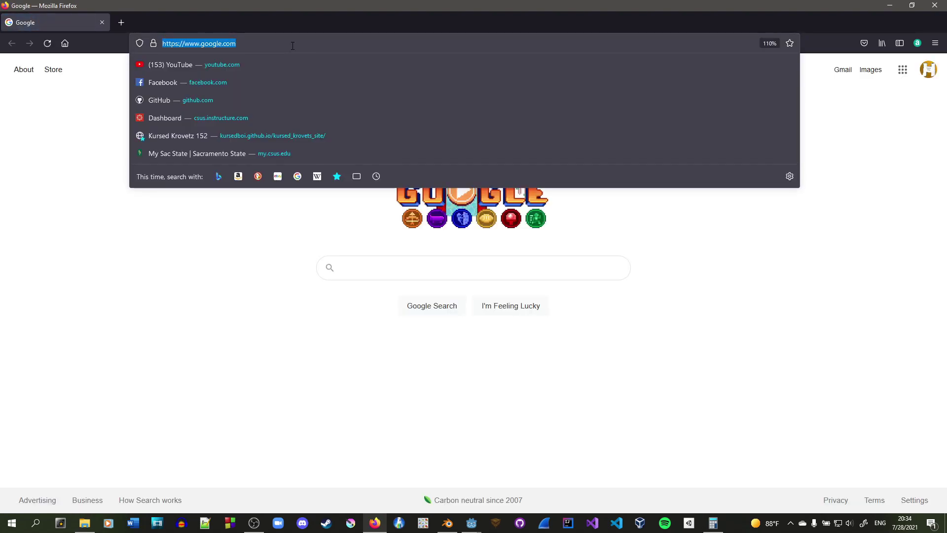
text(sprite)
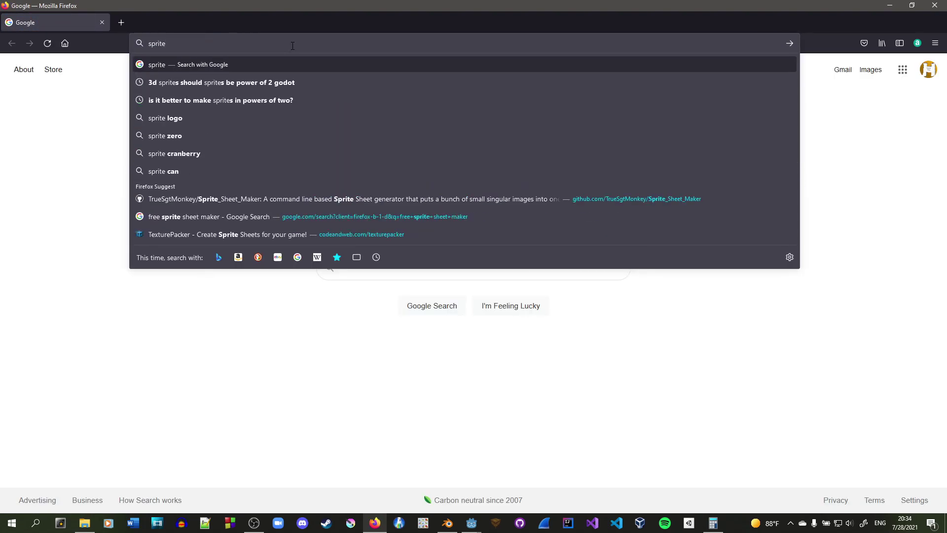
key(BackSpace)
key(BackSpace)
key(BackSpace)
key(BackSpace)
key(BackSpace)
key(BackSpace)
text(tex)
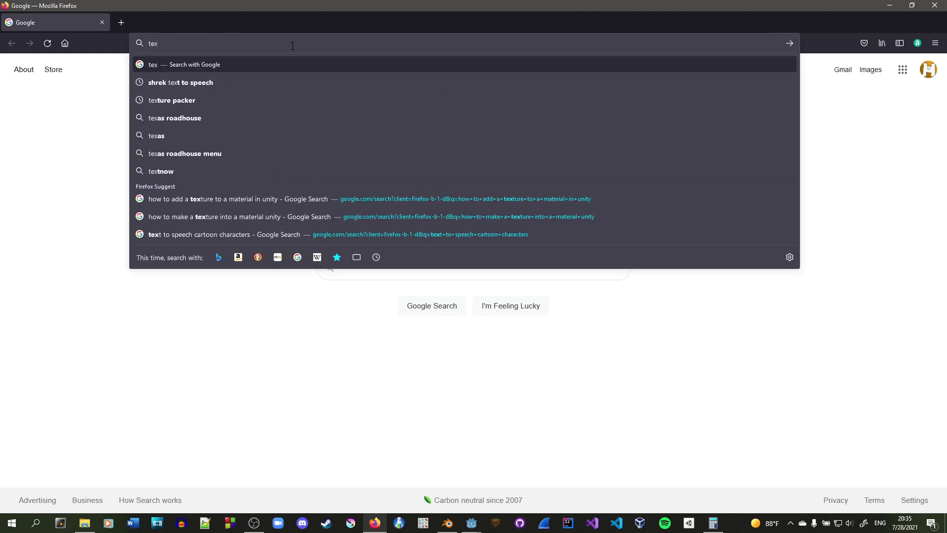
text(ture packer)
key(Return)
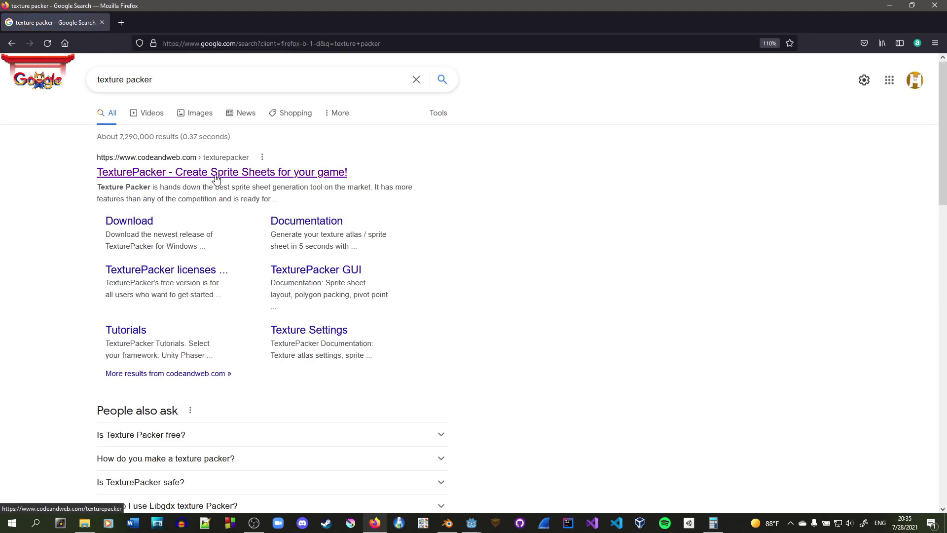
click(111, 337)
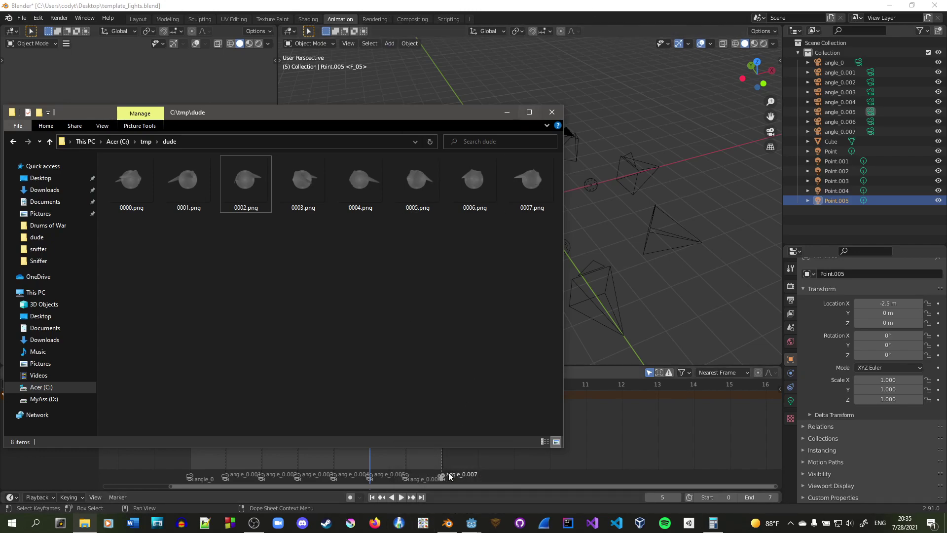
Step: Launch the Sprite_Sheet_Gen program and set 8 images per row
click(423, 522)
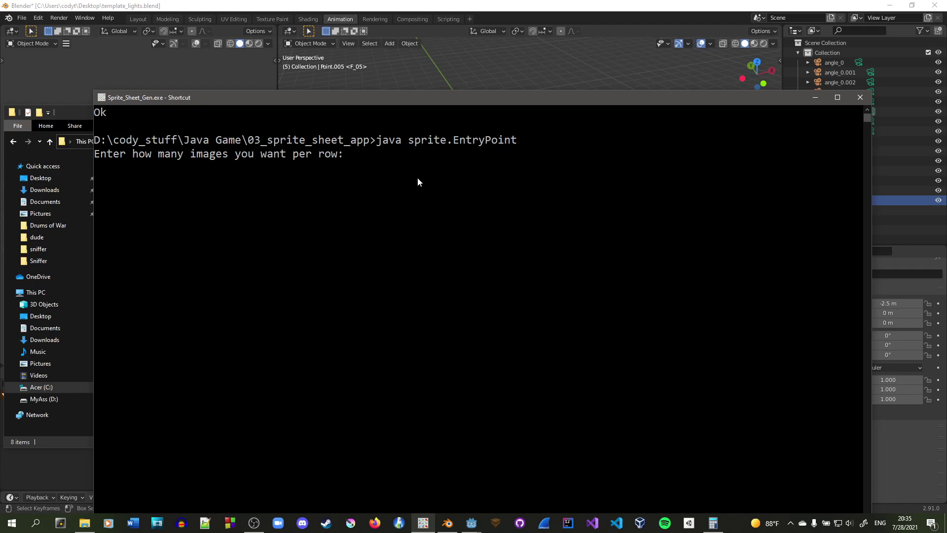
text(8)
key(Return)
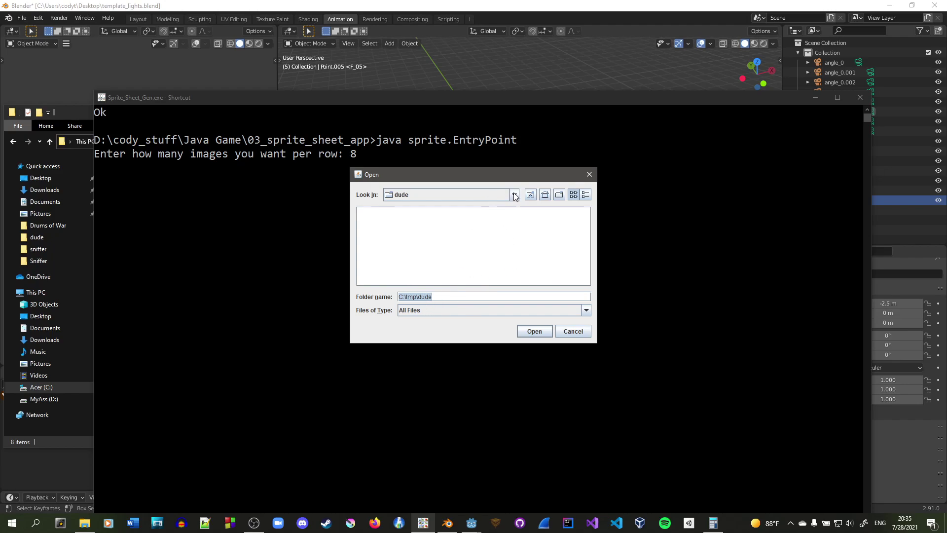
Step: Choose C:\tmp\dude as the folder of rendered images to pack into the sprite sheet
click(474, 200)
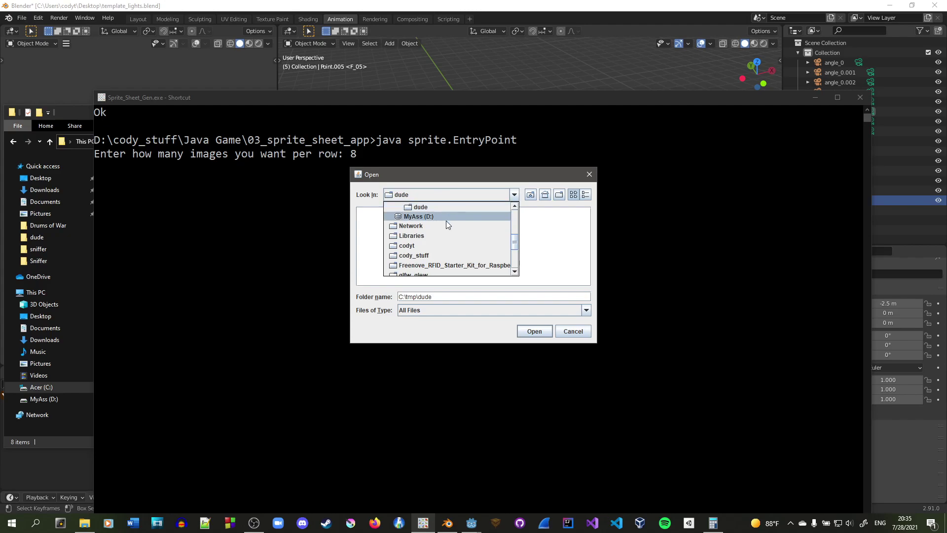
scroll(446, 225, down, 3)
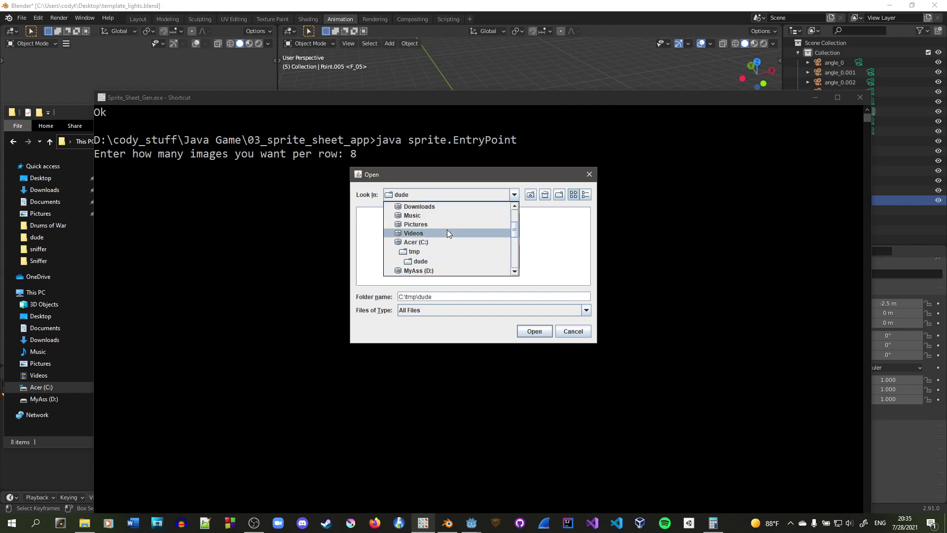
click(439, 259)
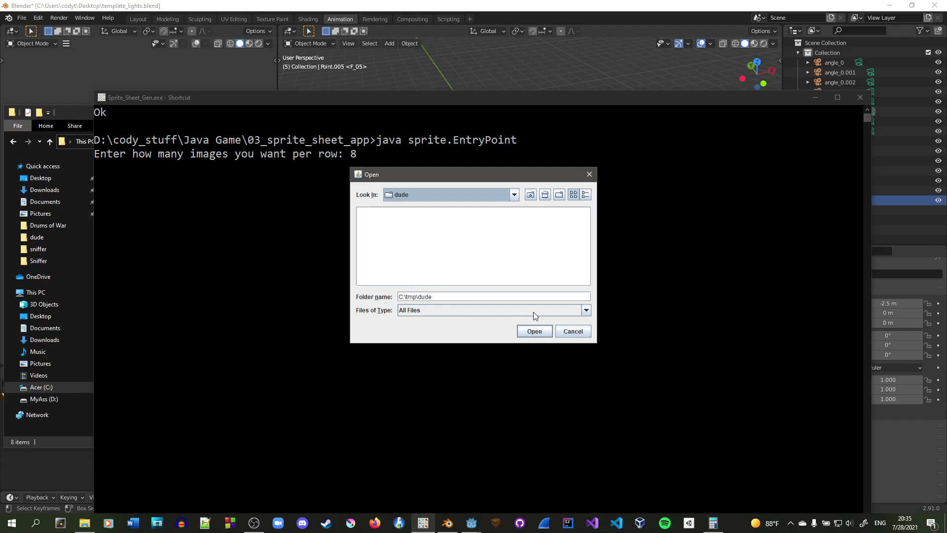
click(537, 335)
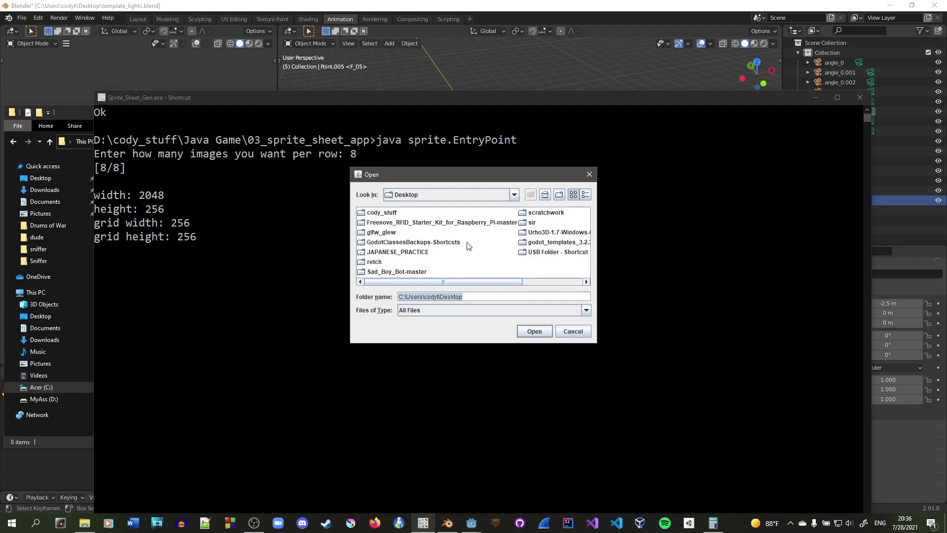
Step: Save the generated sprite sheet to the Desktop folder under the name dude
click(533, 332)
text(dude)
key(Return)
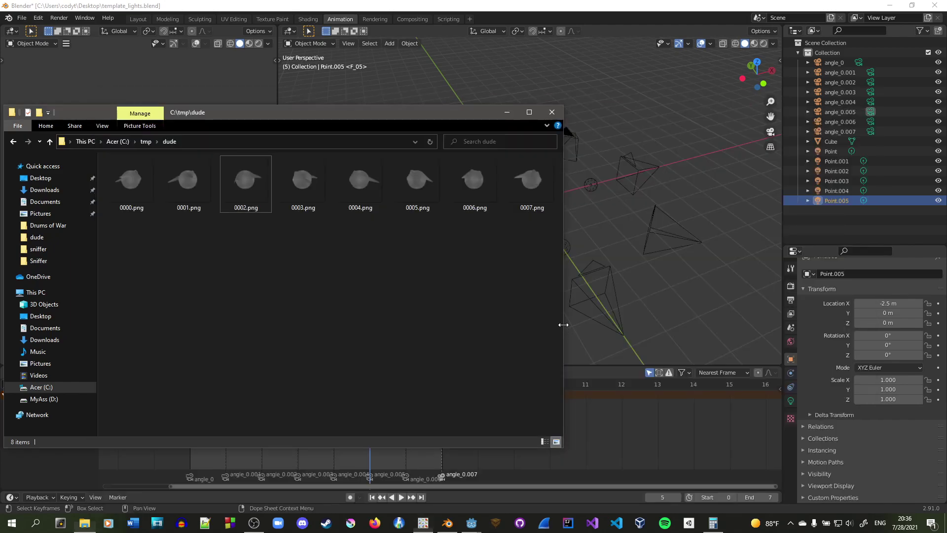
Step: Inspect the finished dude.png sprite sheet in Paint and close it
scroll(371, 181, right, 3)
ctrl+scroll(253, 150, down, 3)
ctrl+scroll(62, 91, up, 3)
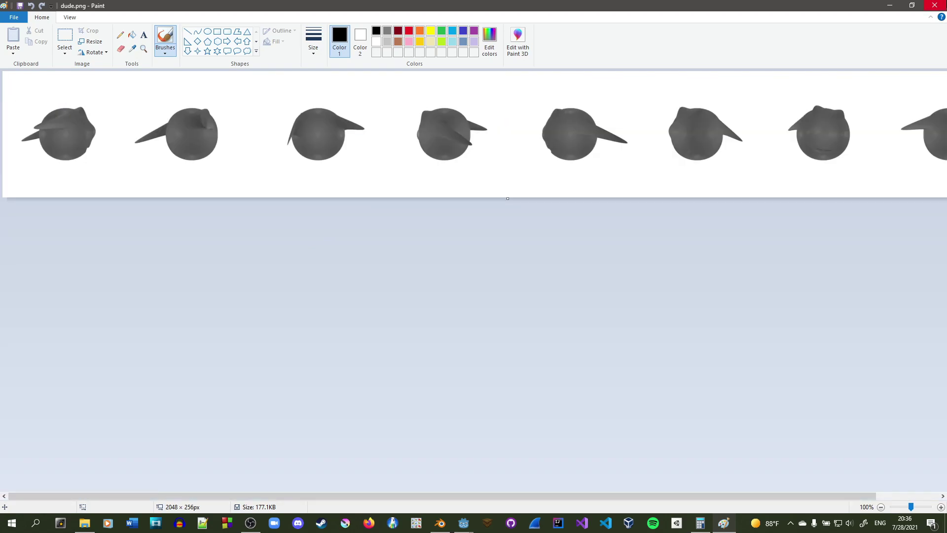
key(alt+F4)
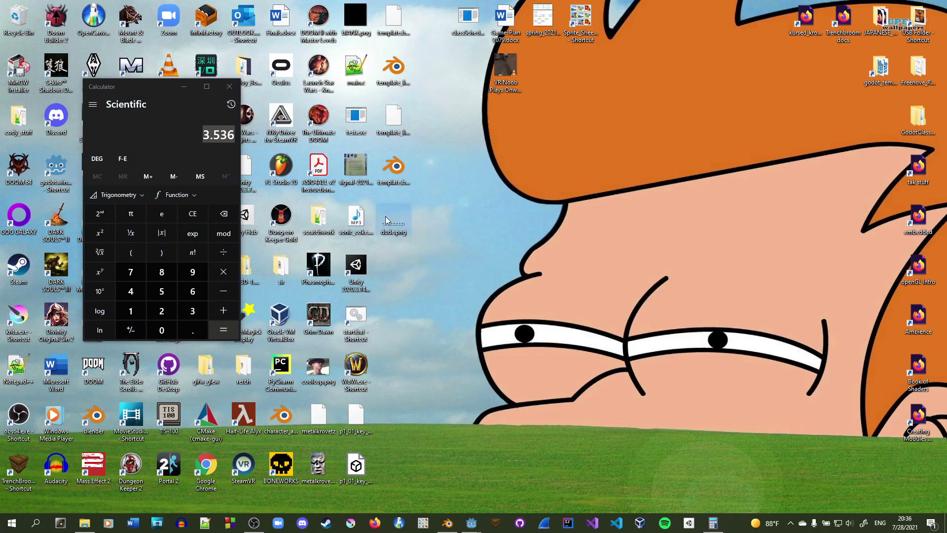
Step: Copy dude.png from the desktop into the bouncing_platform_tutorial project folder
right_click(386, 216)
click(428, 245)
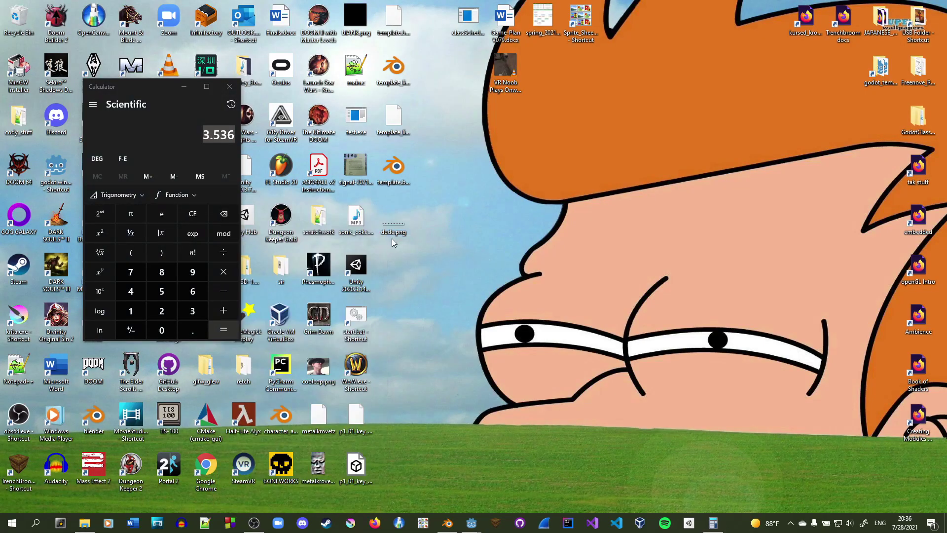
click(85, 522)
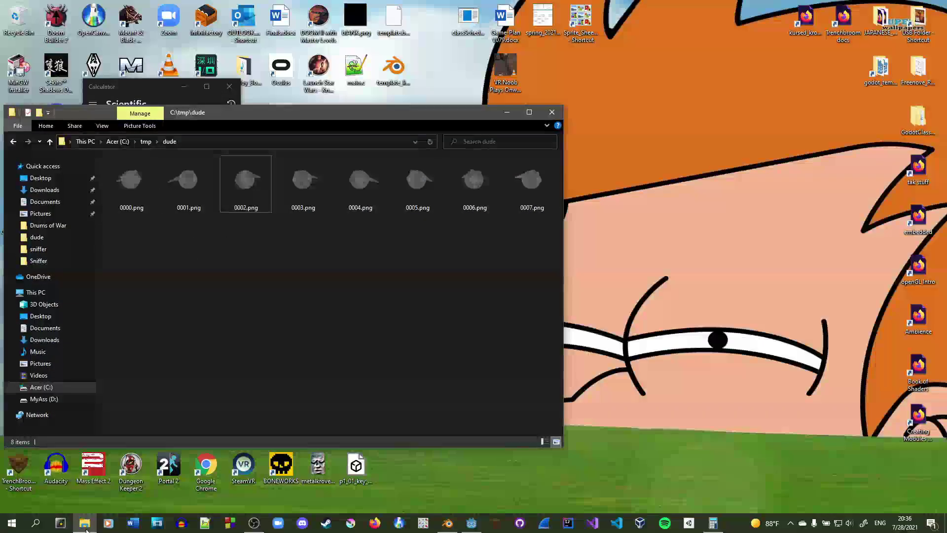
click(13, 141)
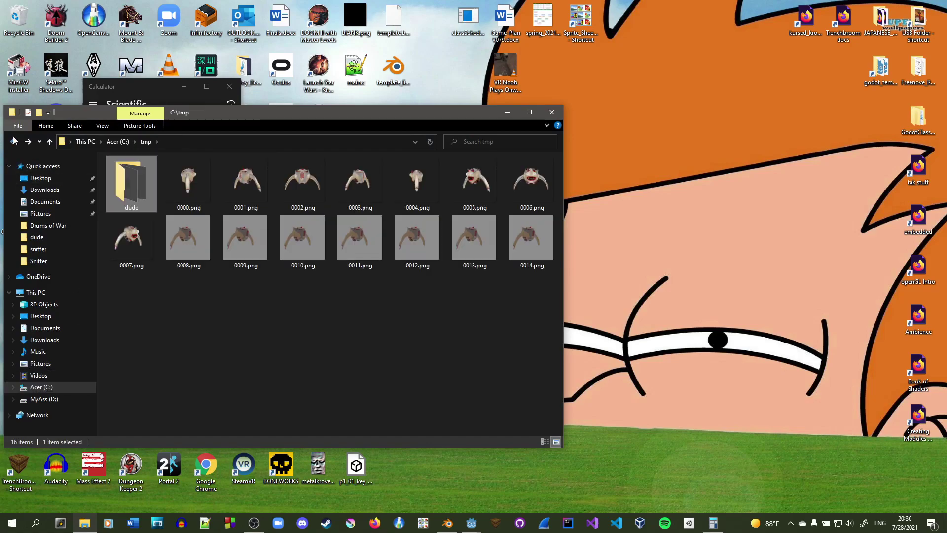
click(14, 141)
click(13, 141)
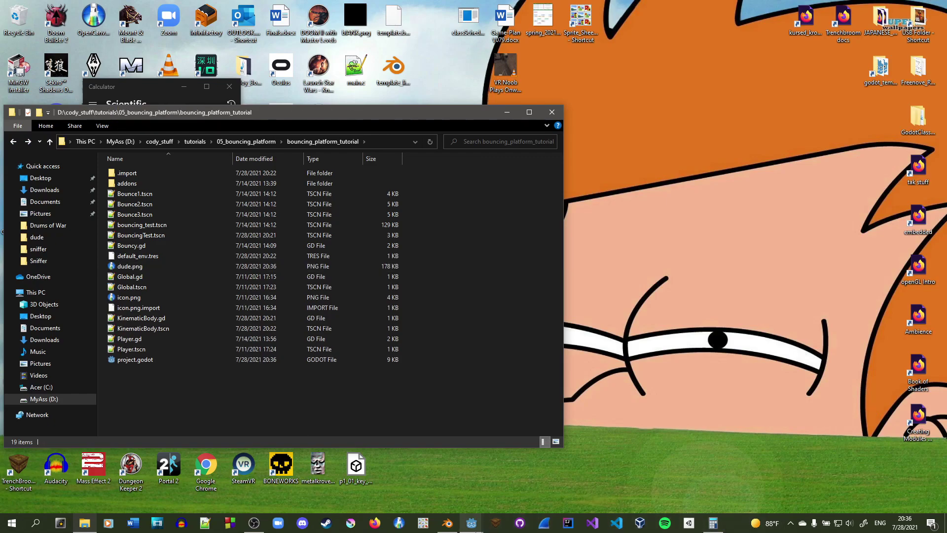
Step: Switch to the Godot bouncing_platform project and open the script attached to the KinematicBody node
mouse_move(471, 523)
click(567, 481)
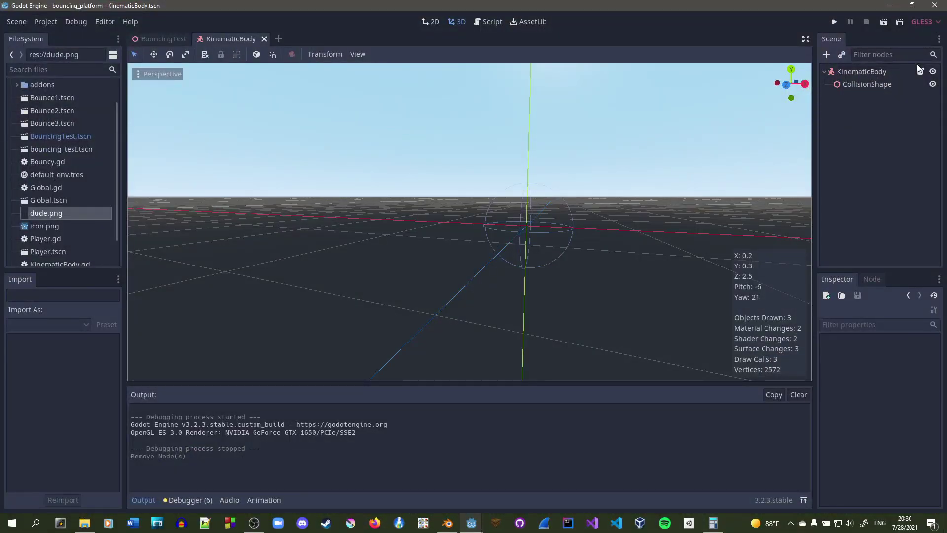
click(920, 70)
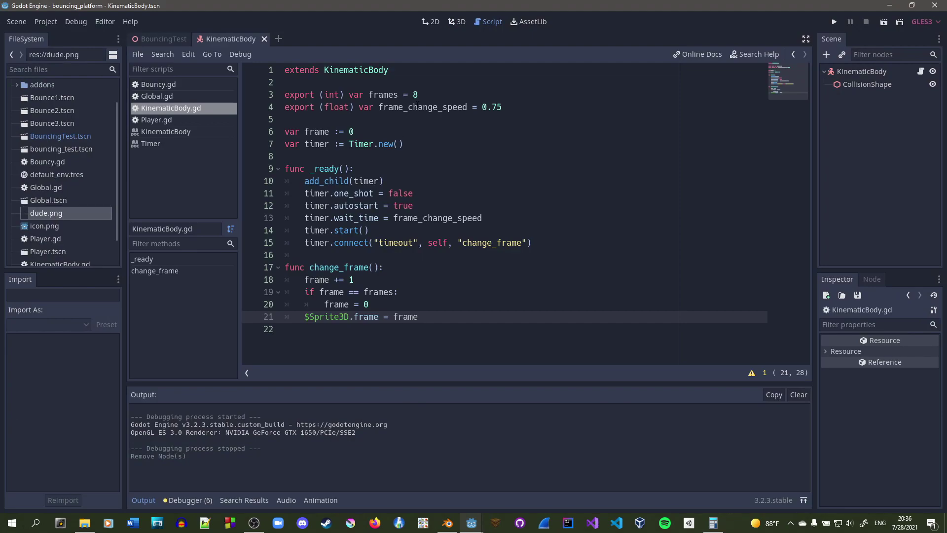
Step: Review the exported variables, the frame and timer variables, and the timer setup lines in _ready()
click(418, 95)
key(shift+Home)
drag(541, 109, 63, 107)
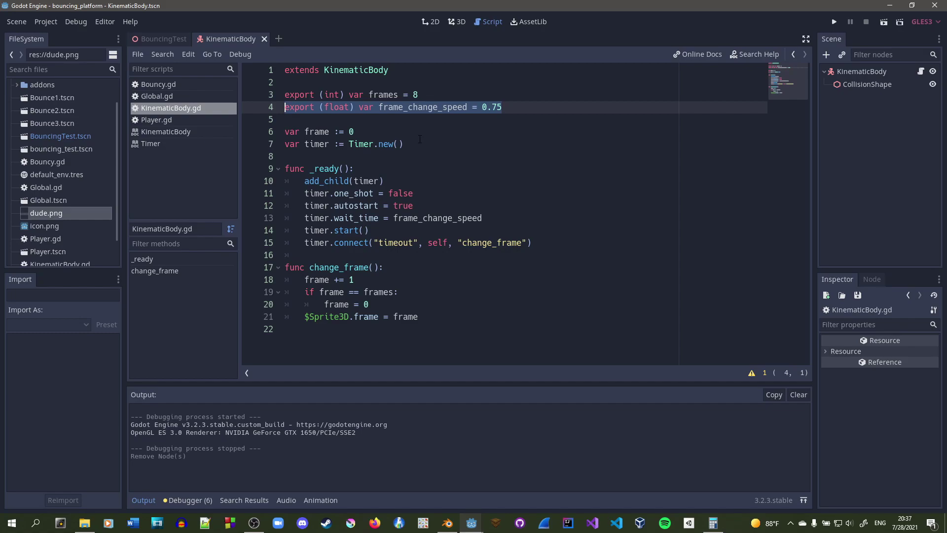
drag(424, 139, 258, 136)
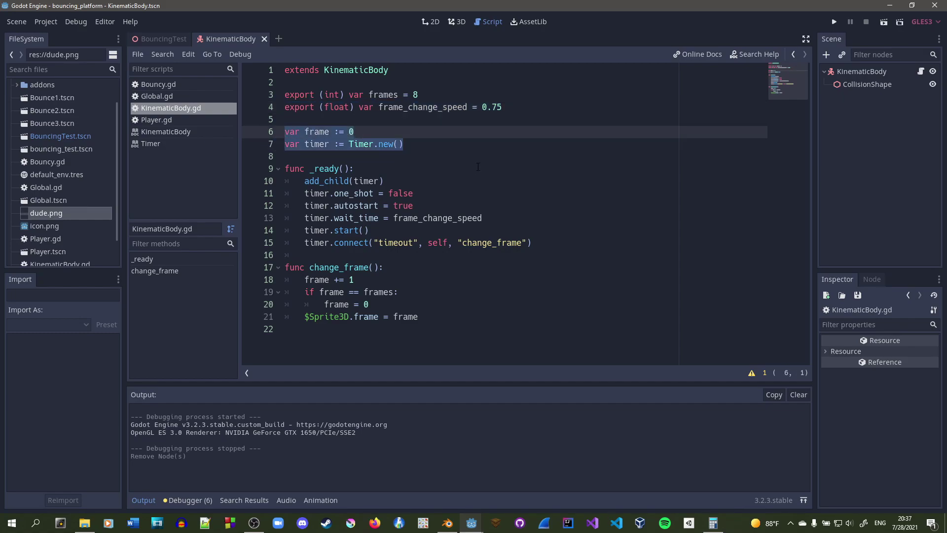
drag(374, 127, 230, 130)
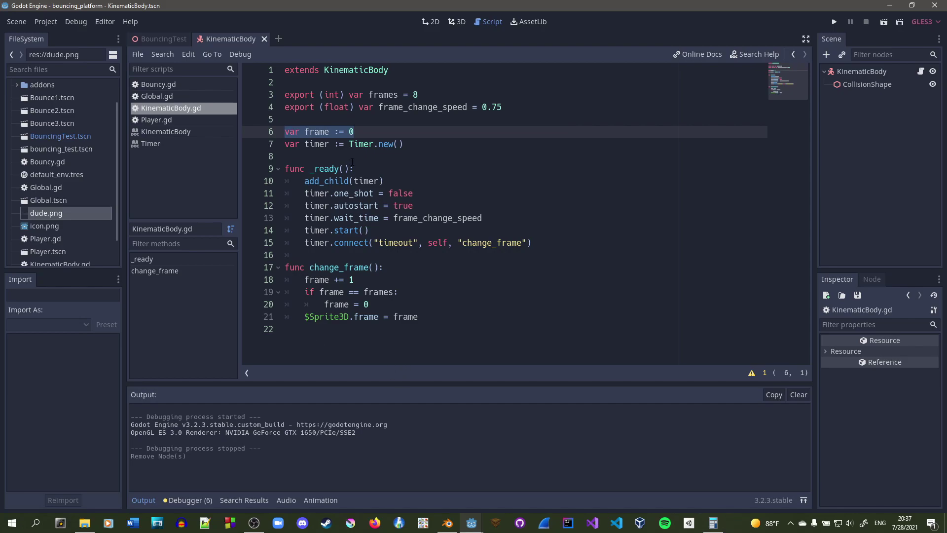
drag(384, 180, 304, 182)
drag(508, 219, 303, 191)
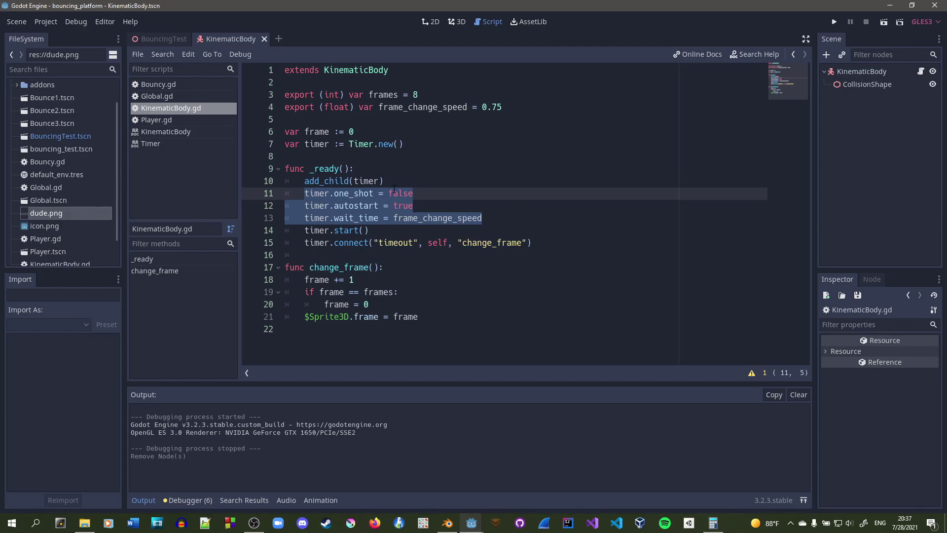
drag(393, 234, 306, 230)
Step: Move the timer.connect("timeout", self, "change_frame") line above timer.start() in _ready() and remove the leftover blank line
drag(536, 246, 295, 241)
drag(550, 243, 305, 242)
key(ctrl+c)
key(BackSpace)
key(alt+Up)
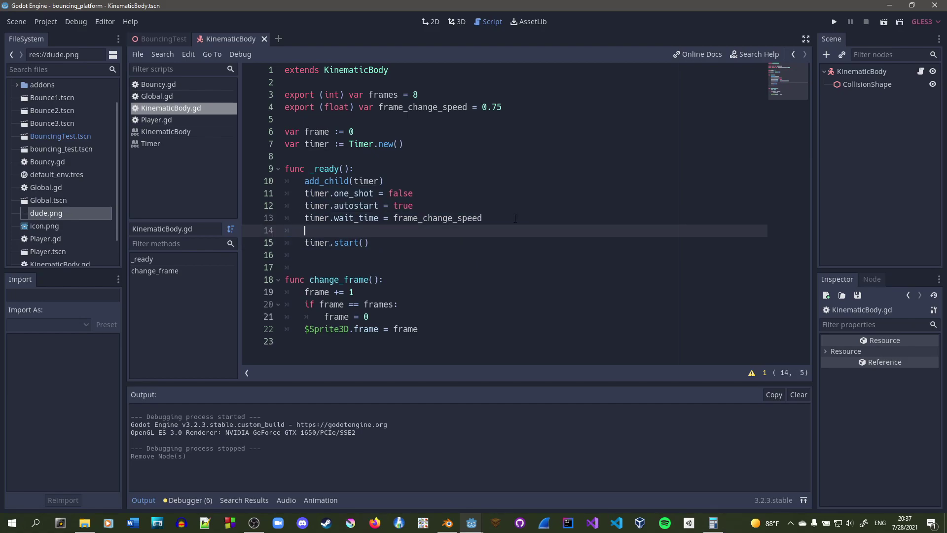
key(ctrl+v)
click(488, 260)
key(BackSpace)
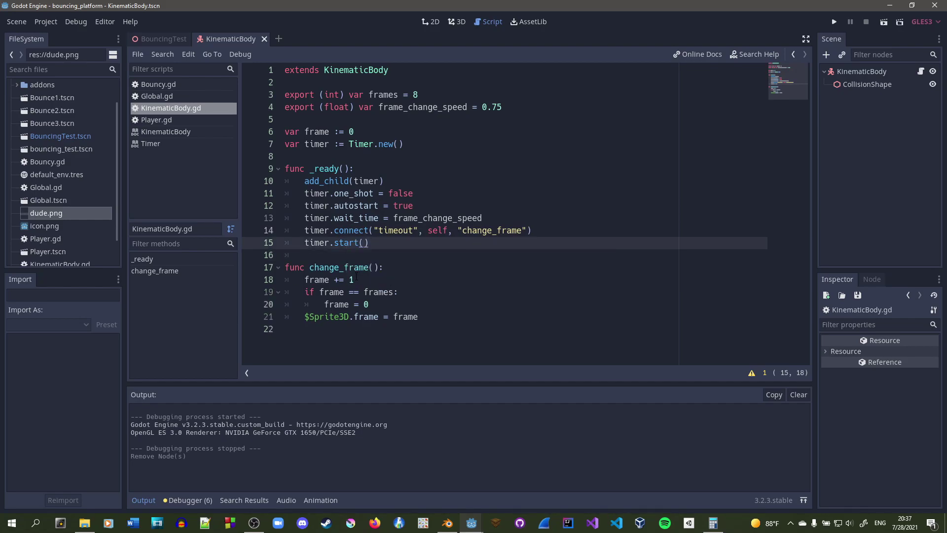
Step: Review the change_frame() function's frame increment, its reset condition and the Sprite3D frame assignment
drag(304, 280, 336, 267)
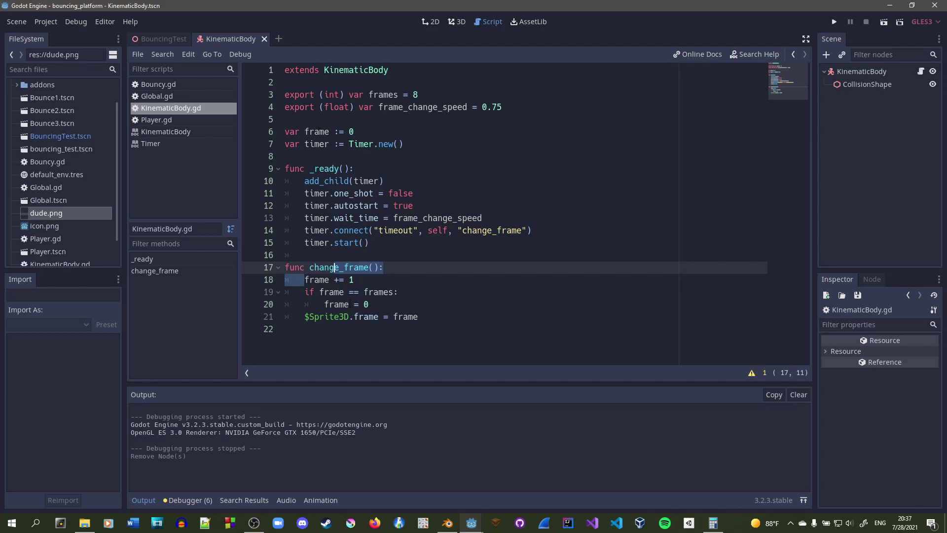
drag(305, 280, 375, 277)
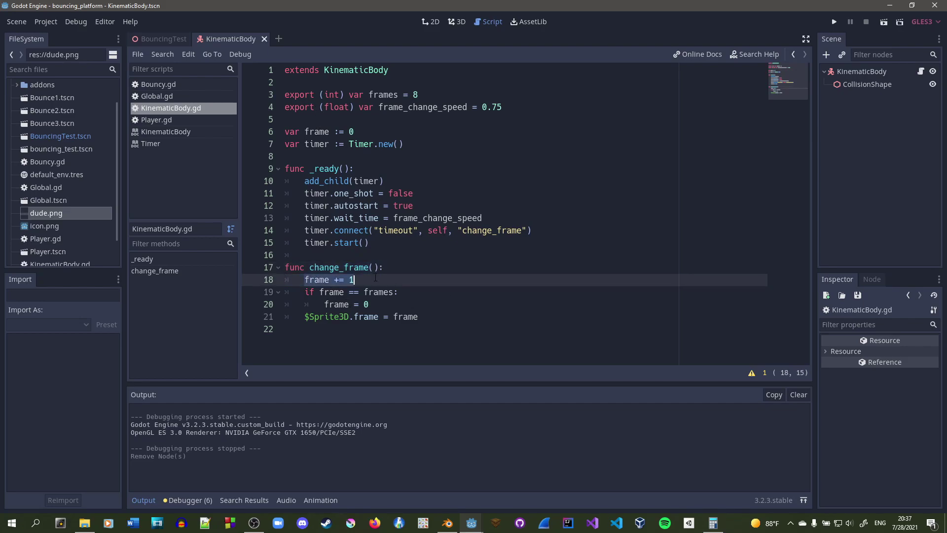
drag(309, 292, 412, 291)
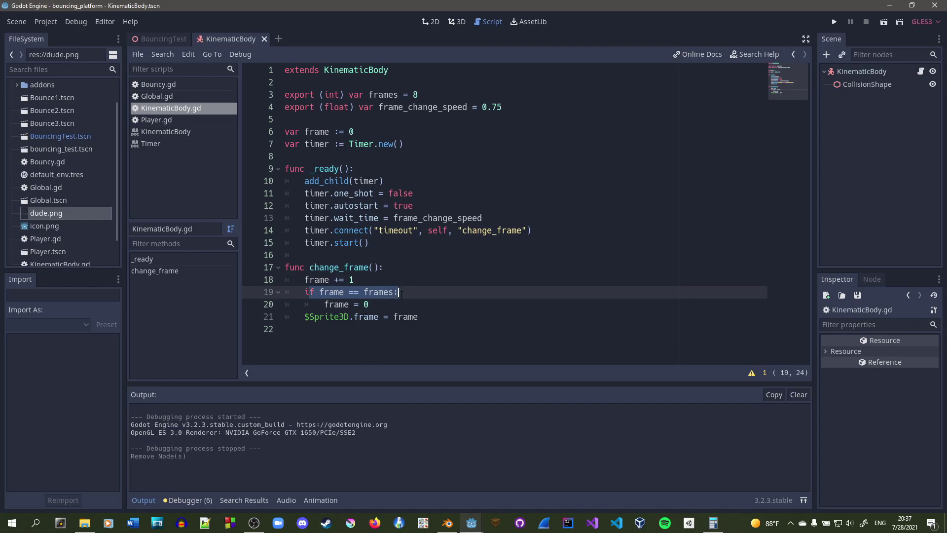
click(375, 304)
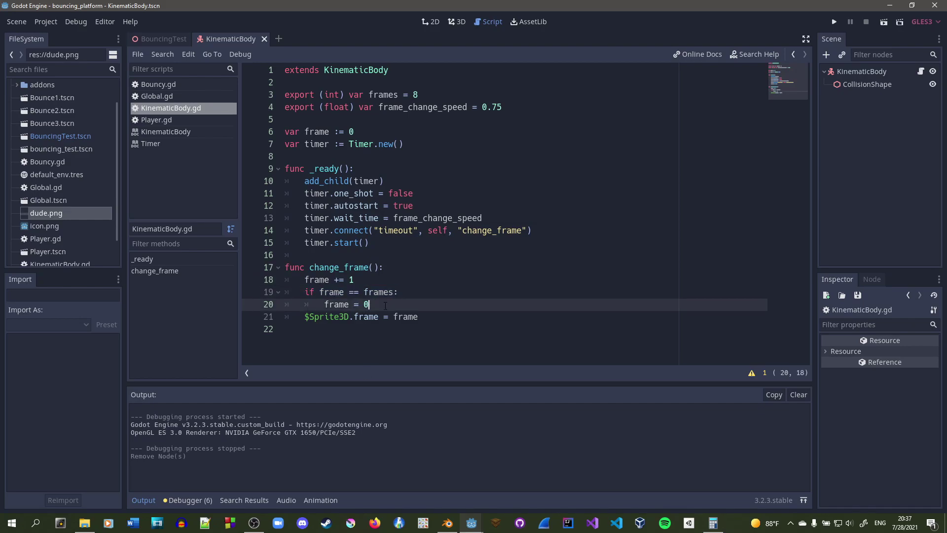
click(451, 318)
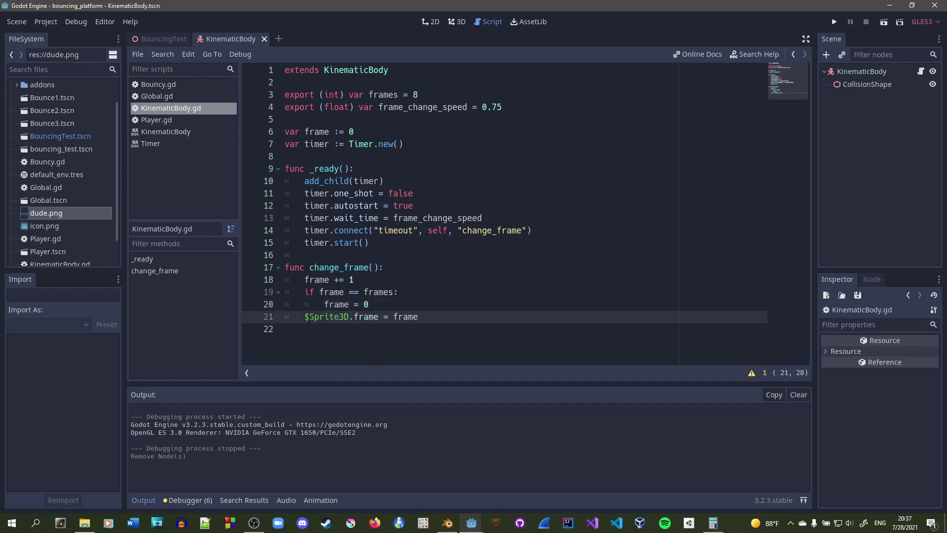
drag(305, 317, 418, 317)
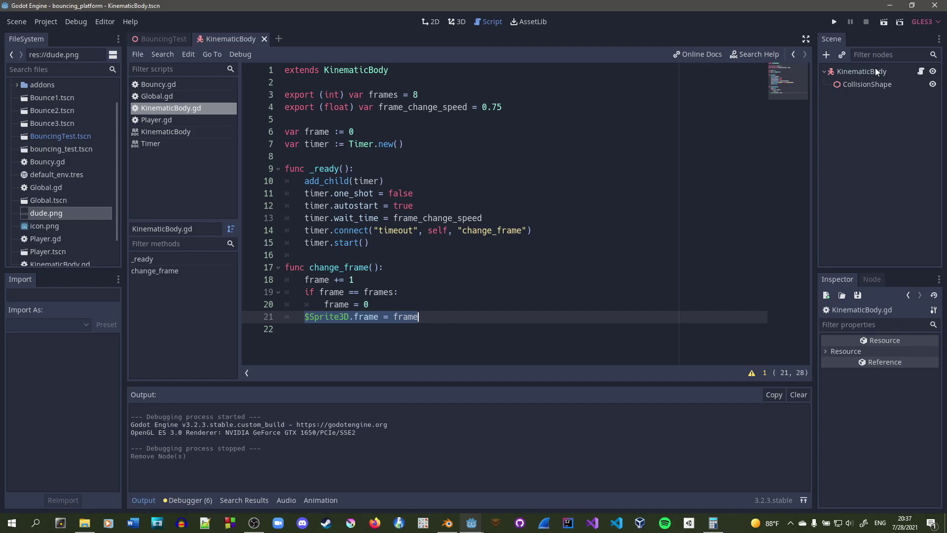
click(385, 129)
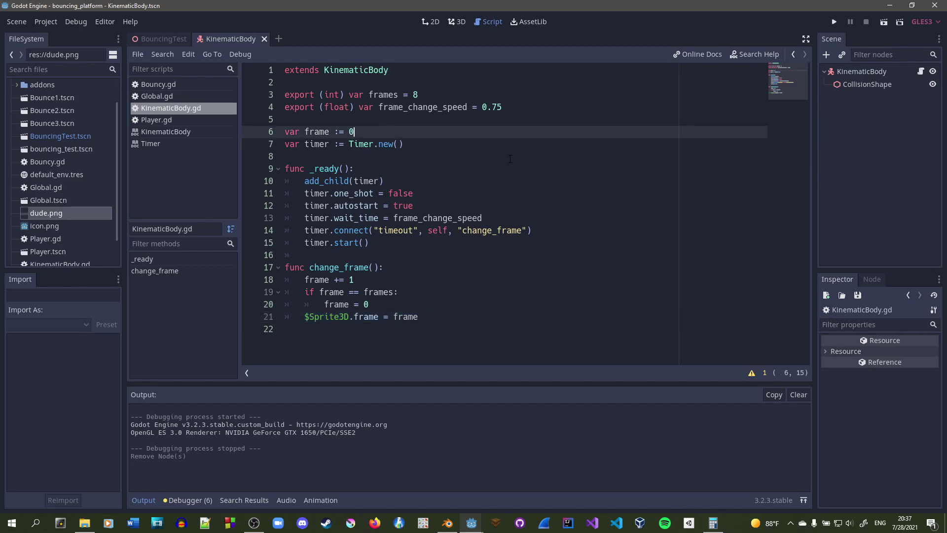
Step: Declare frames as a plain int variable below var frame and delete the exported frames variable line
key(Return)
text(var frames)
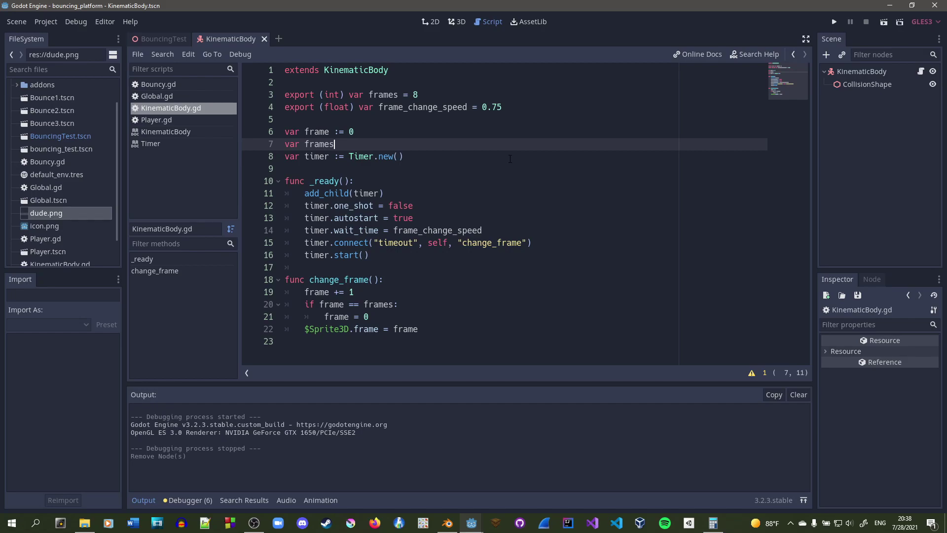
text( : int)
drag(445, 88, 508, 95)
key(BackSpace)
click(522, 193)
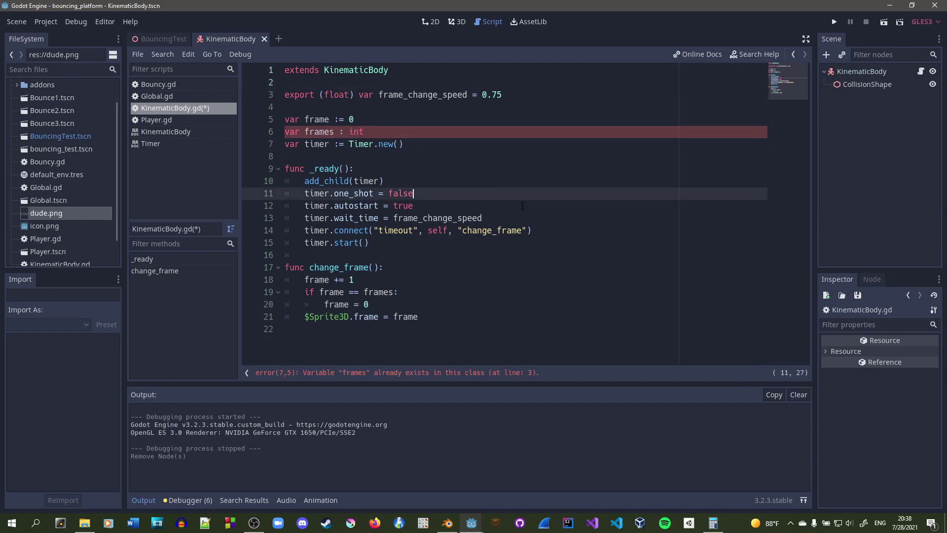
click(522, 206)
click(548, 223)
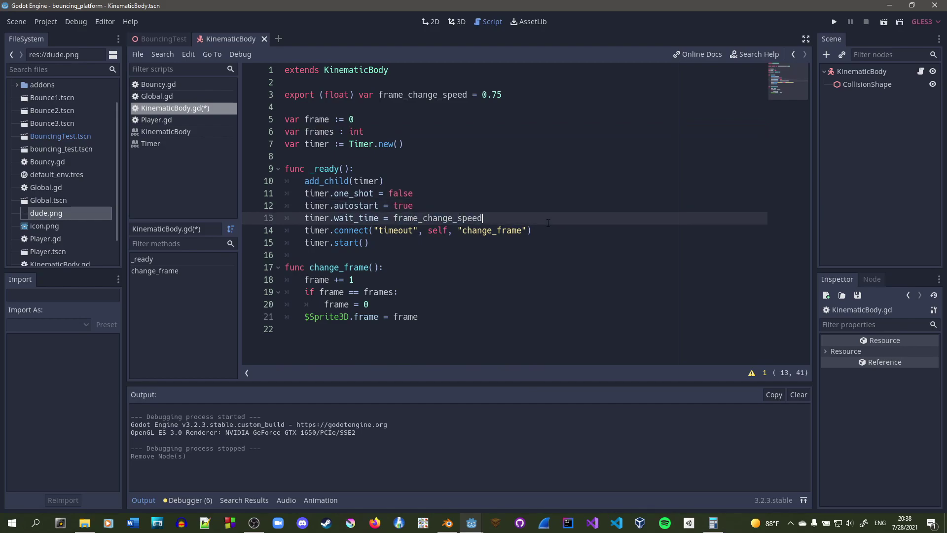
Step: Add frames = $Sprite3D.hframes * $Sprite3D.vframes after timer.start() in _ready() and save the script
click(451, 248)
key(Return)
text(fr)
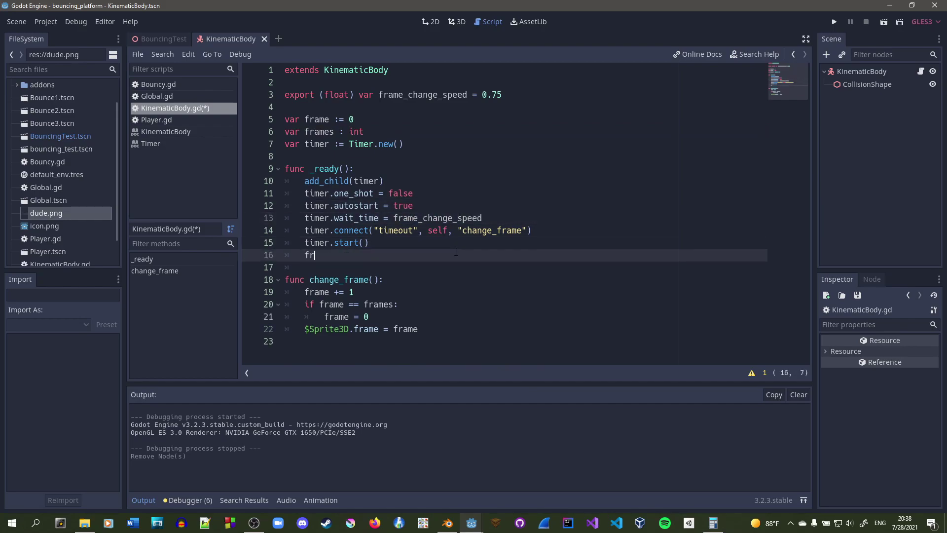
text(ames = $Sprite3D.hframes )
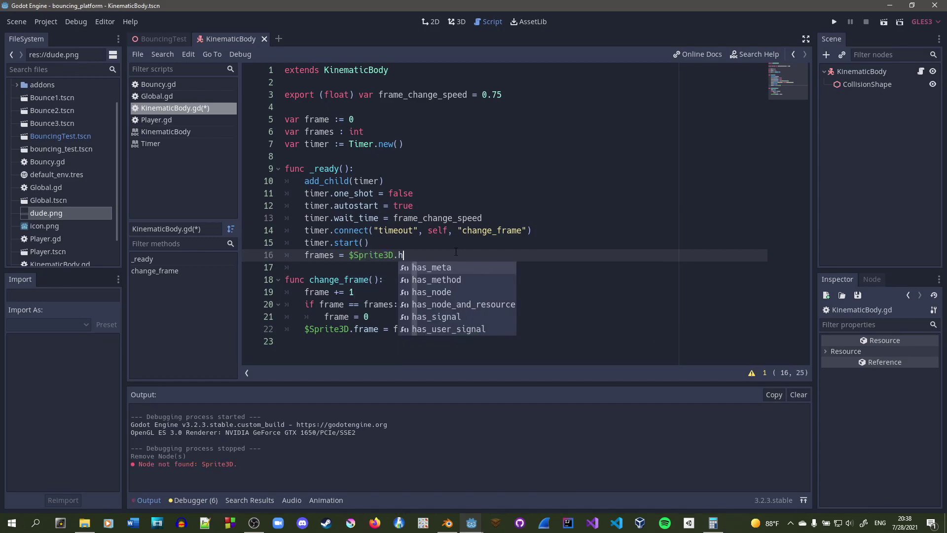
text(* $Sprite)
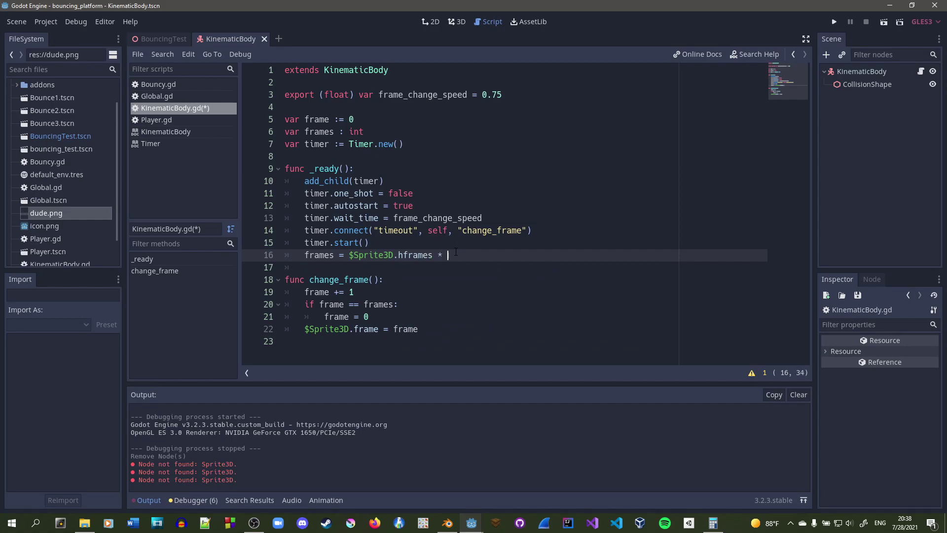
text(3D.vframes)
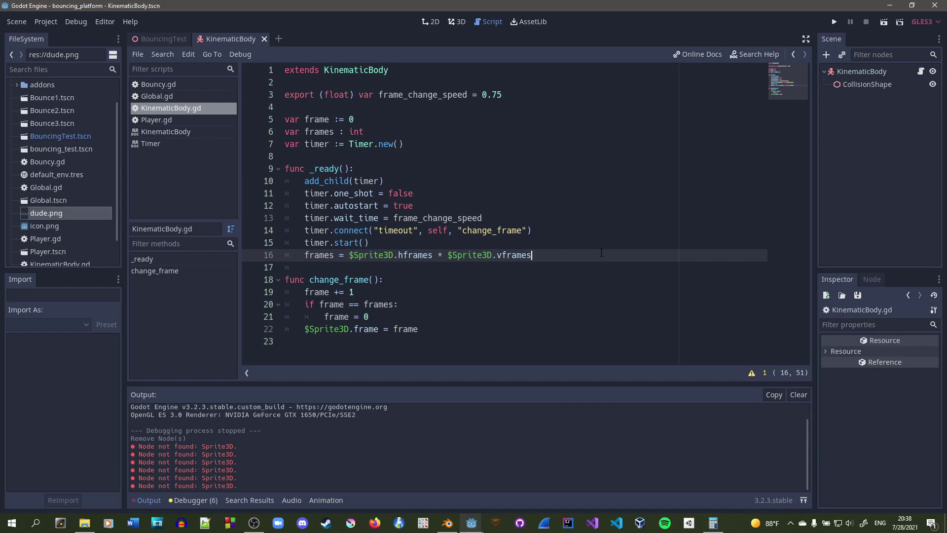
key(ctrl+s)
Step: Add a Sprite3D node as a child of the KinematicBody node
click(868, 70)
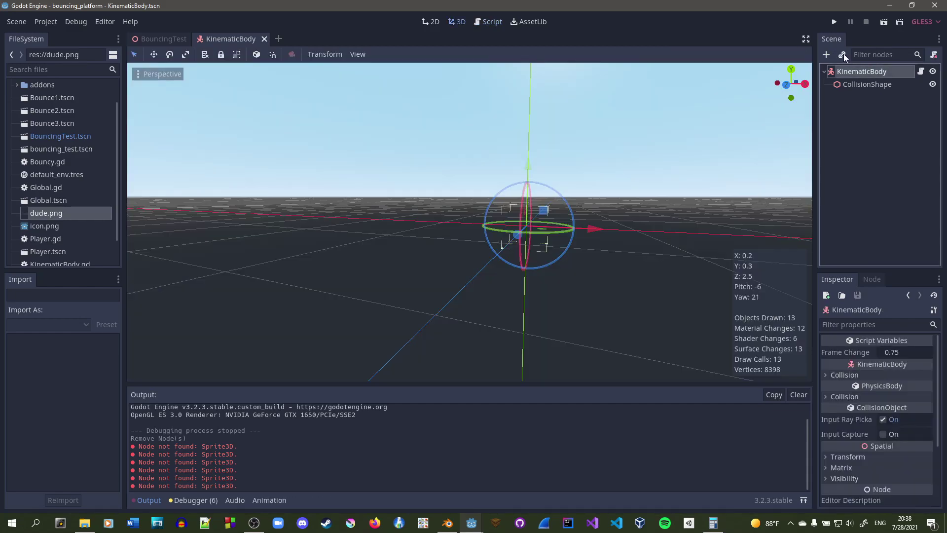
key(ctrl+a)
text(sprite)
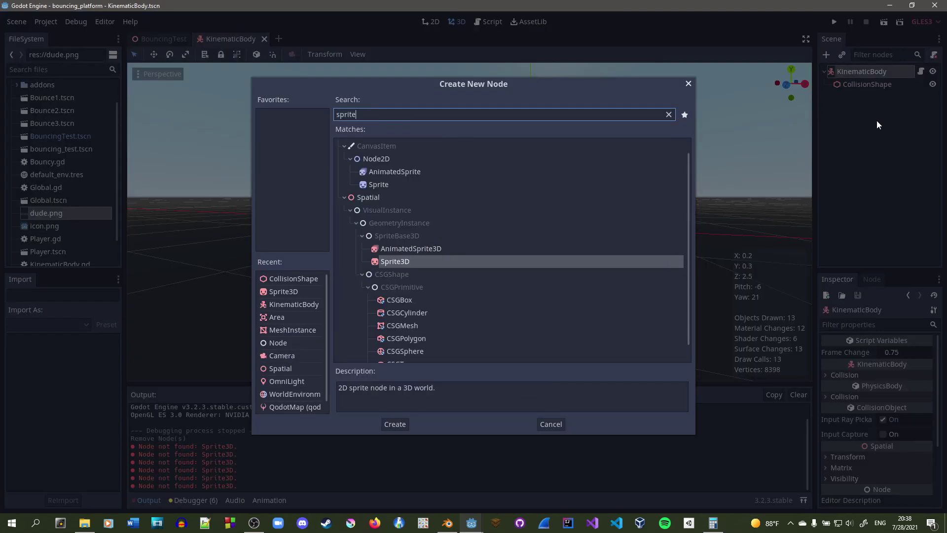
key(Return)
Step: Give the Sprite3D a new AtlasTexture and load dude.png as its atlas image
click(926, 353)
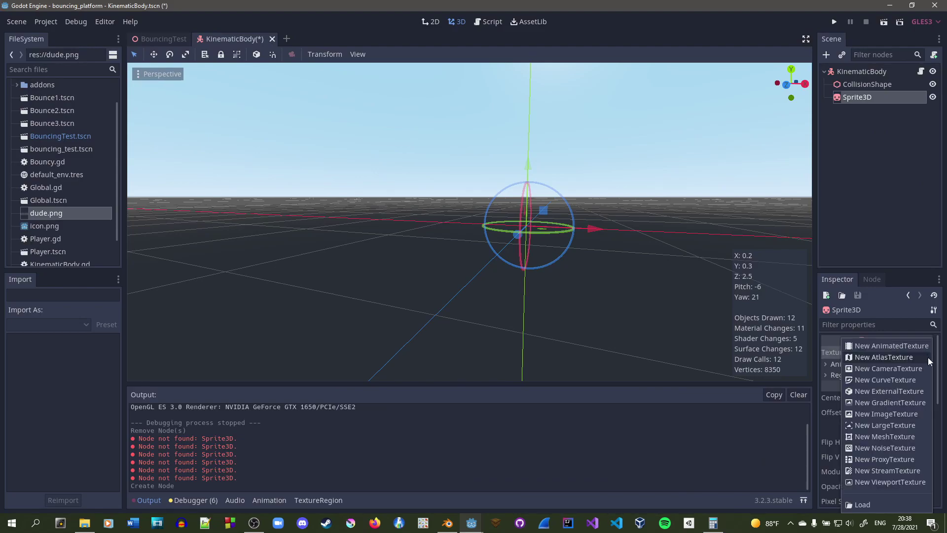
click(889, 358)
click(899, 352)
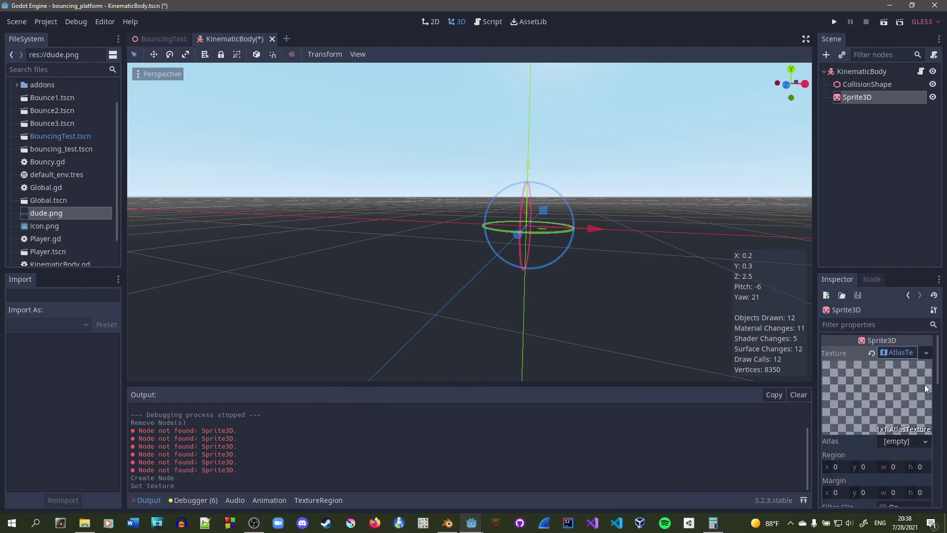
click(928, 442)
click(861, 504)
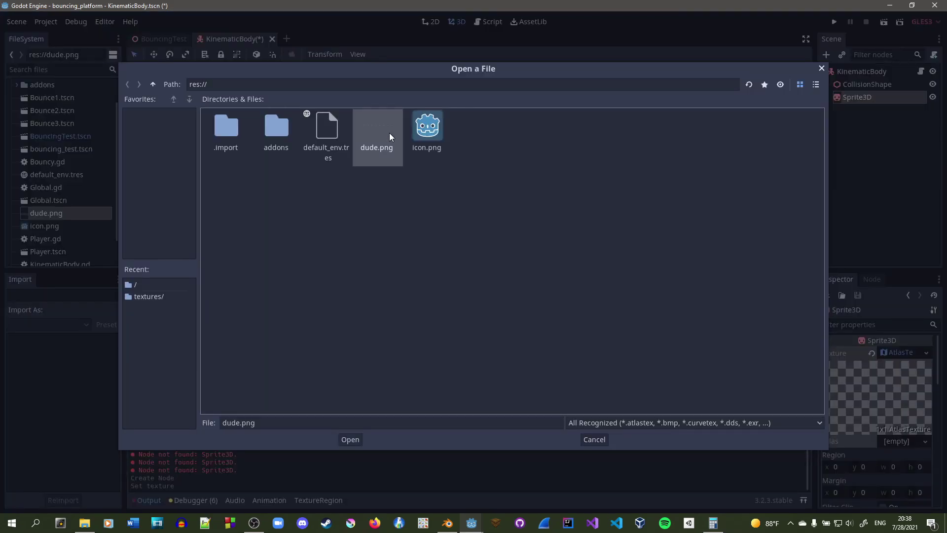
double_click(389, 133)
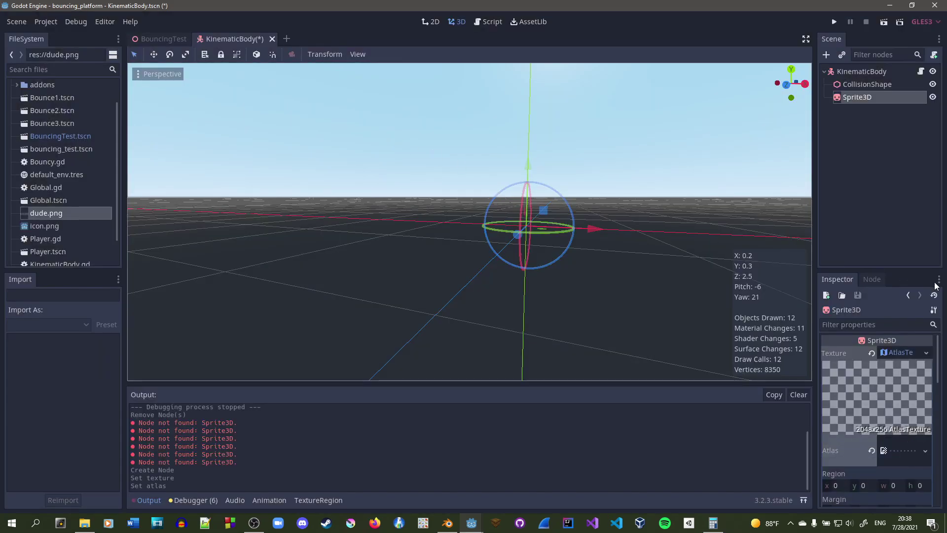
Step: Set the atlas region's width to 2047 and its height to span the sprite sheet
click(899, 486)
text(02)
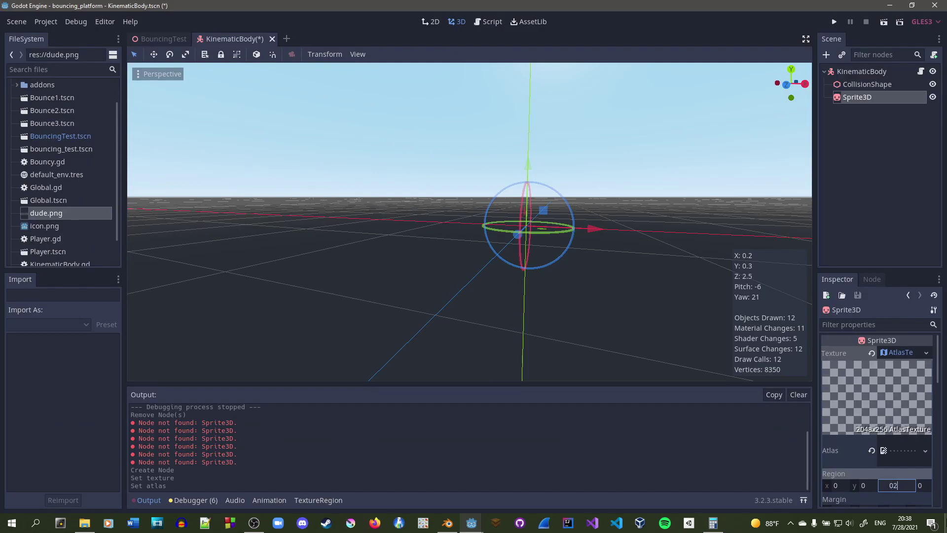
key(BackSpace)
key(BackSpace)
text(2047)
key(Return)
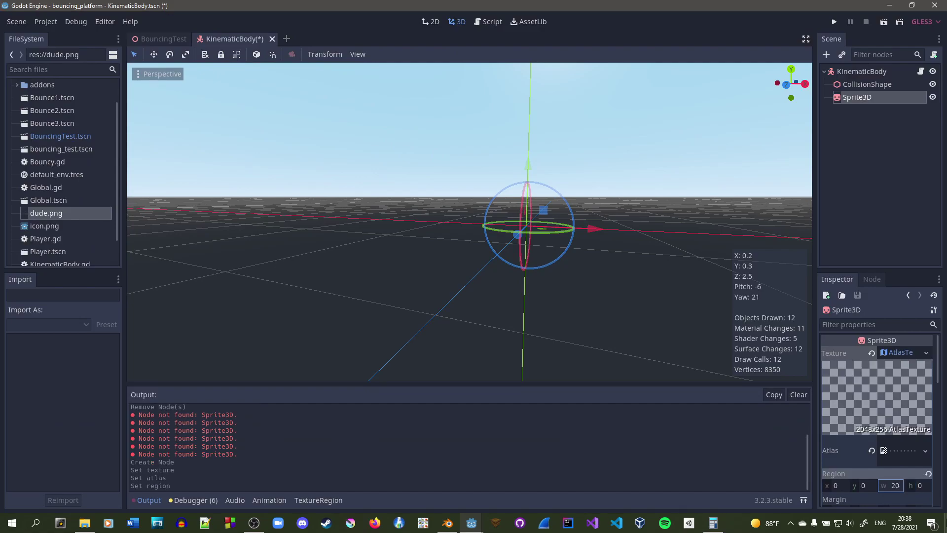
click(916, 485)
text(25)
key(Return)
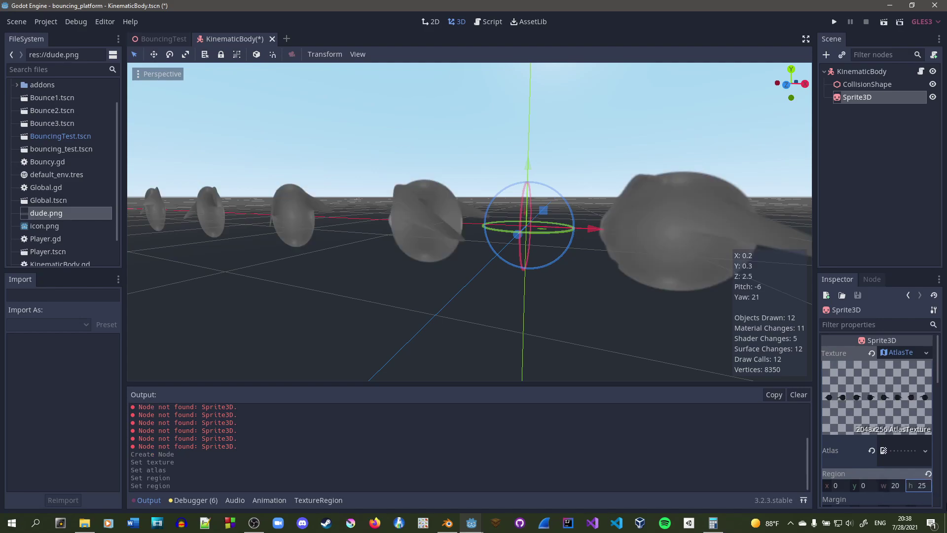
Step: Inspect the sprite strip from several sides and set the Sprite3D's Hframes to 8
middle_drag(451, 207, 358, 219)
scroll(487, 214, down, 4)
scroll(358, 219, up, 8)
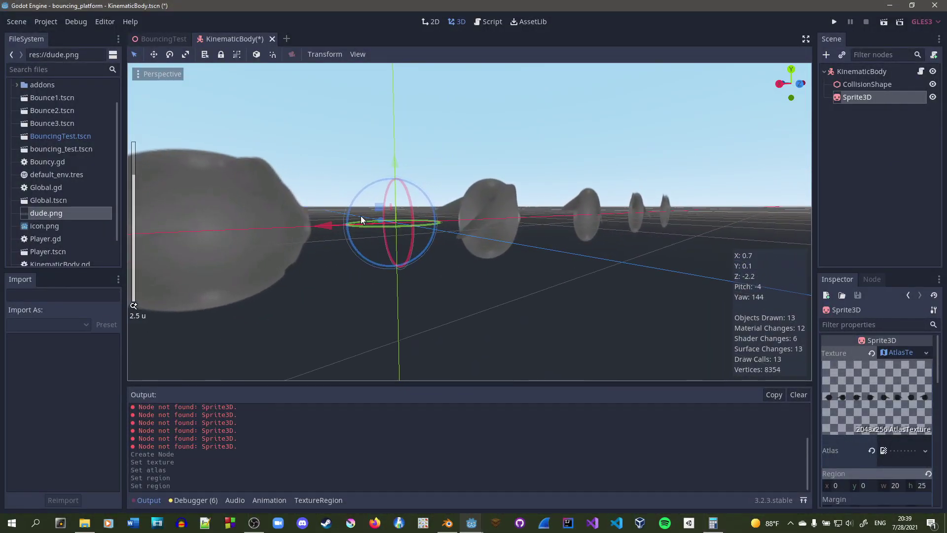
scroll(360, 216, down, 3)
middle_drag(434, 250, 584, 257)
scroll(878, 419, down, 5)
click(904, 418)
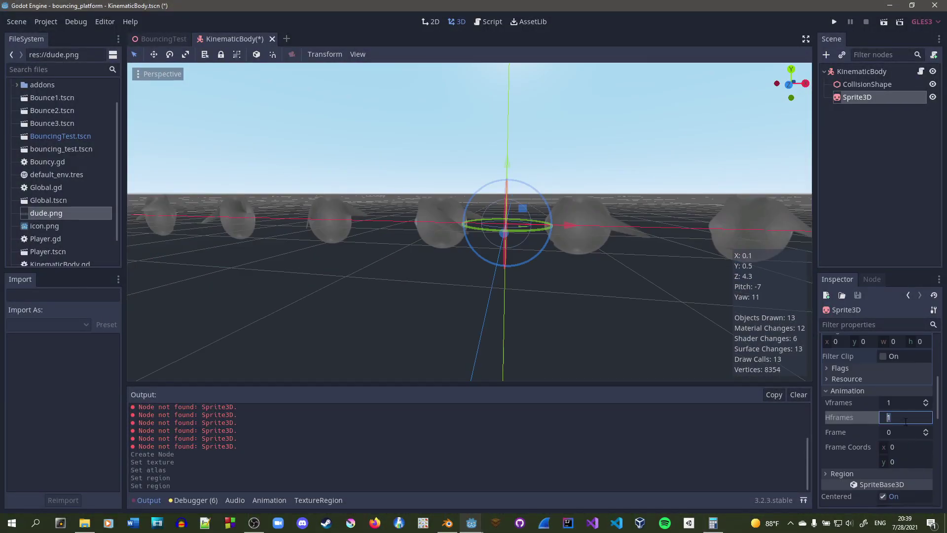
text(8)
key(Return)
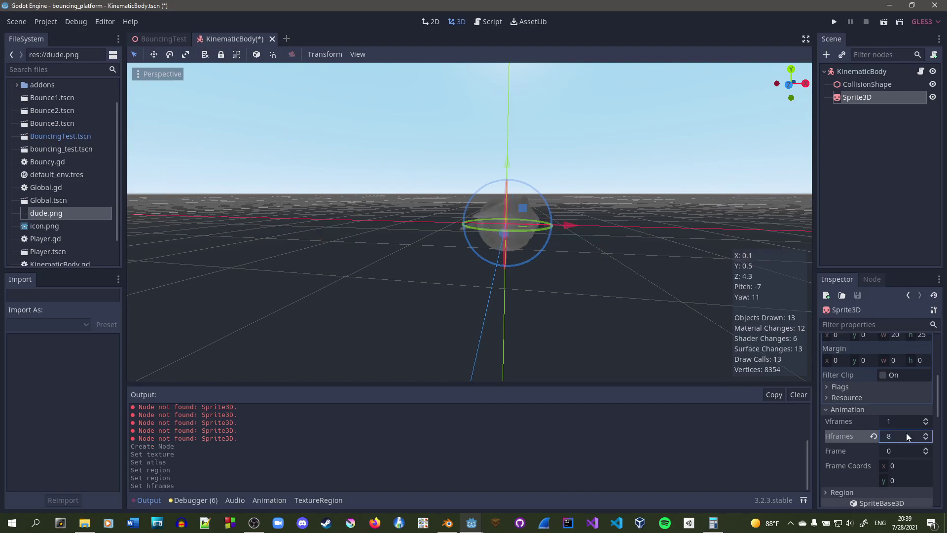
Step: Recheck the frames calculation in the KinematicBody script and test-run the project to watch the sprite cycle its frames
click(918, 70)
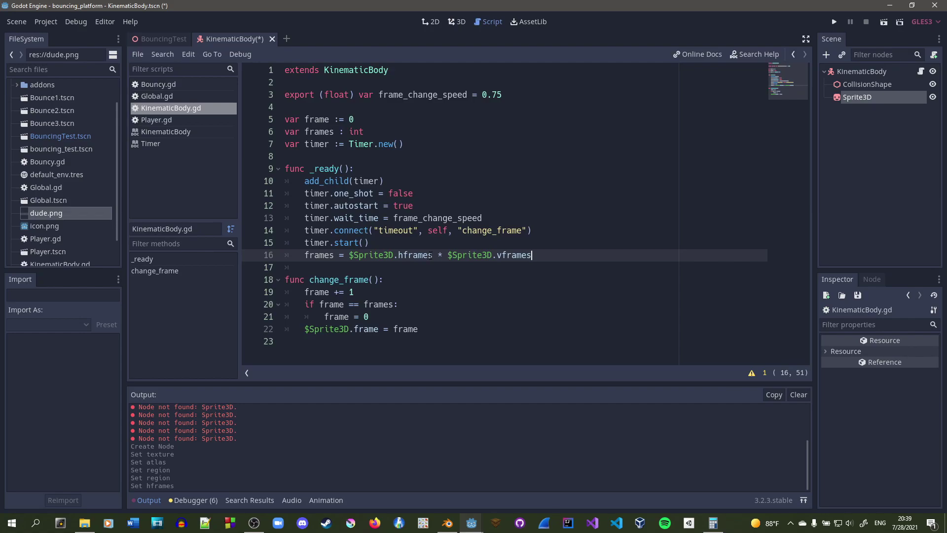
click(883, 72)
click(921, 71)
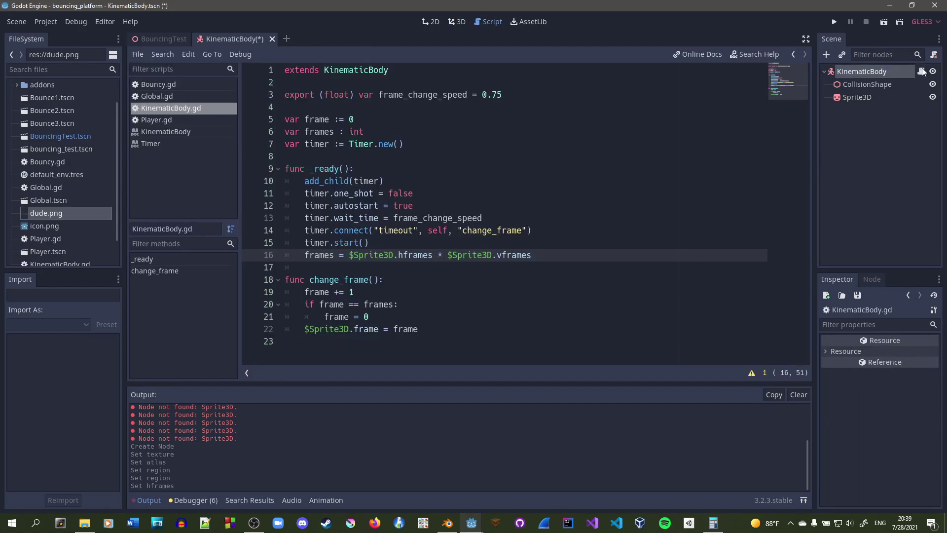
click(413, 304)
click(609, 256)
key(F5)
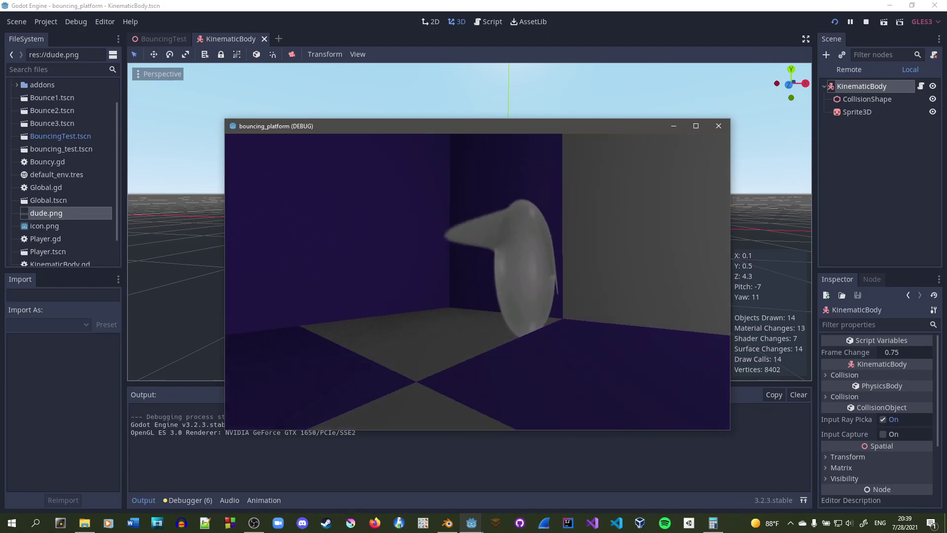
key(Escape)
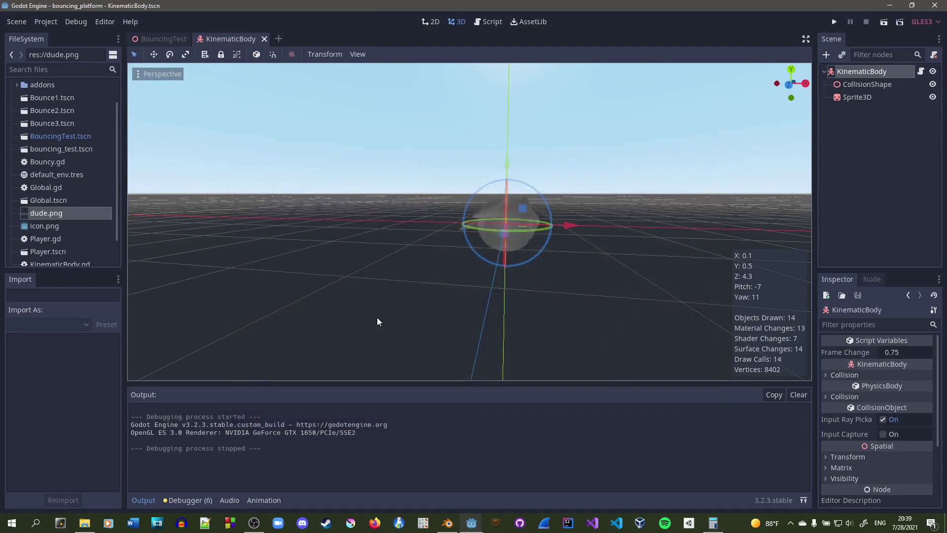
Step: Enable the Shaded flag on the Sprite3D and set its Billboard mode to Y-Billboard
click(896, 85)
click(894, 96)
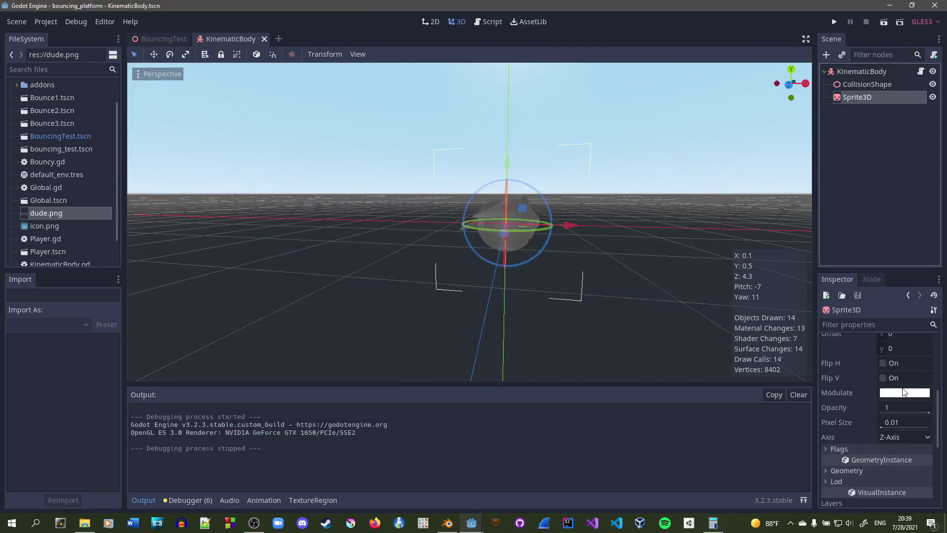
click(844, 449)
click(884, 491)
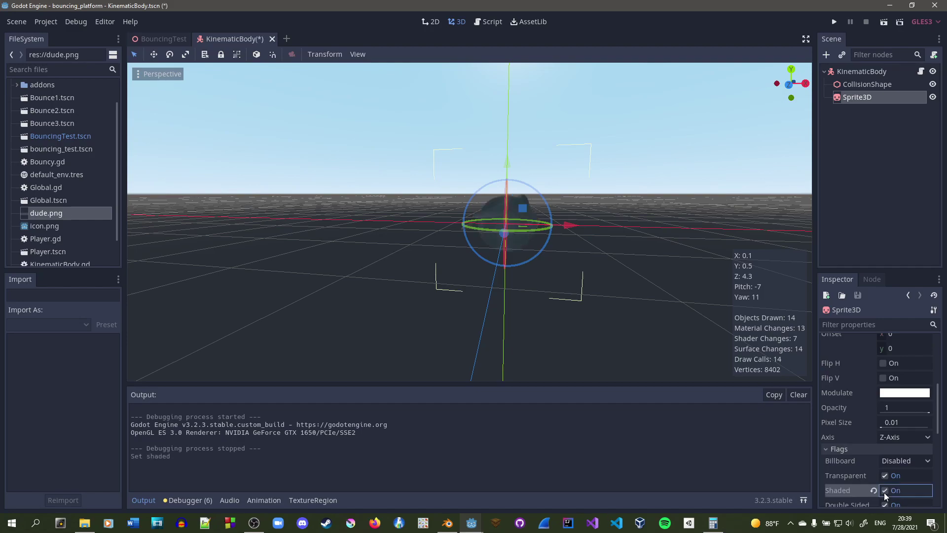
click(914, 461)
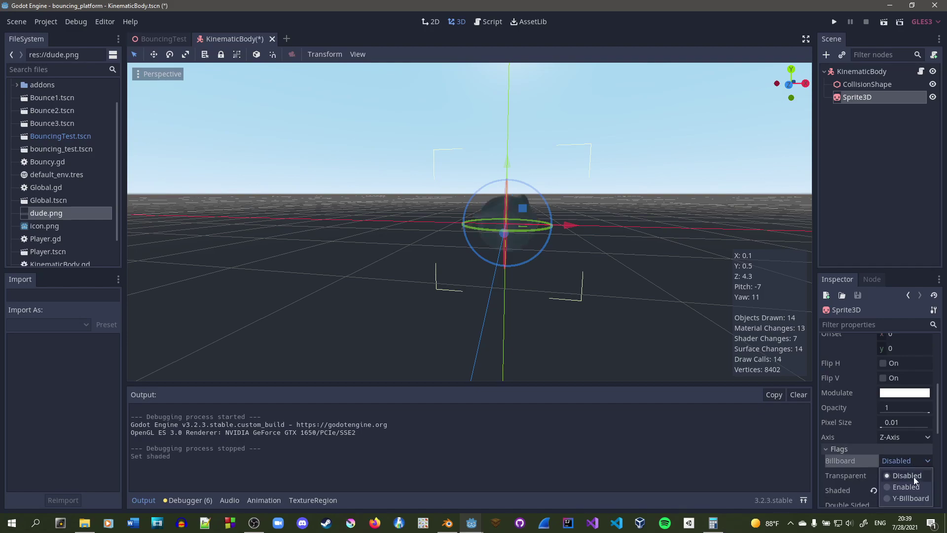
click(909, 502)
Step: Scale the KinematicBody to 0.75 on all three axes and test-run the project
scroll(899, 487, down, 4)
key(F5)
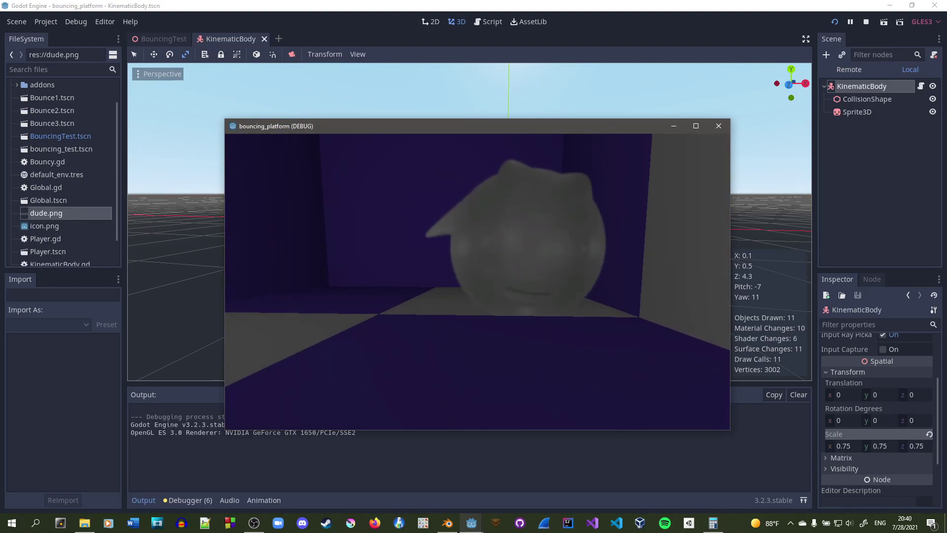
key(Escape)
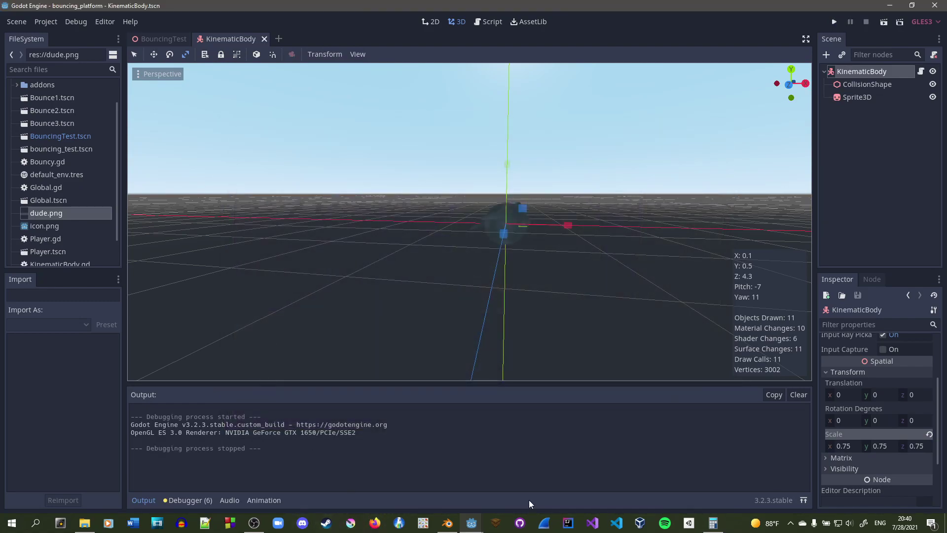
Step: Switch to Blender and move the camera markers angle_0.001 to angle_0.007 three frames along, so angle_0.001 sits at frame 4
click(447, 523)
click(523, 191)
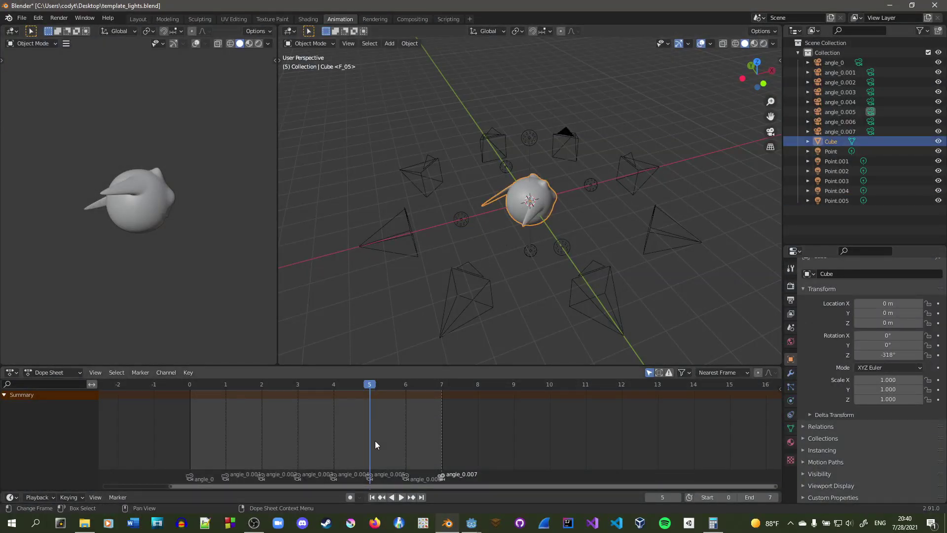
click(224, 473)
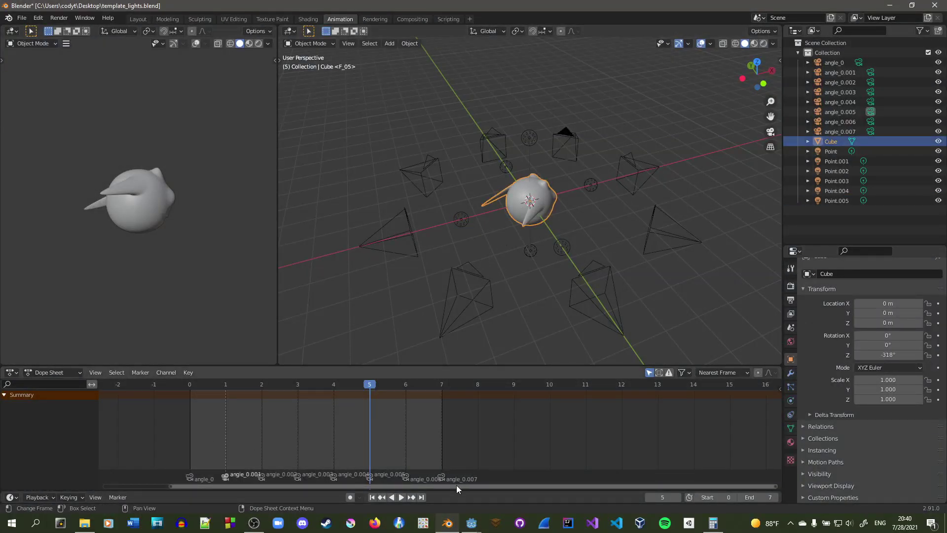
shift+click(443, 477)
shift+click(259, 476)
shift+click(295, 475)
shift+click(335, 478)
shift+click(371, 478)
shift+click(404, 479)
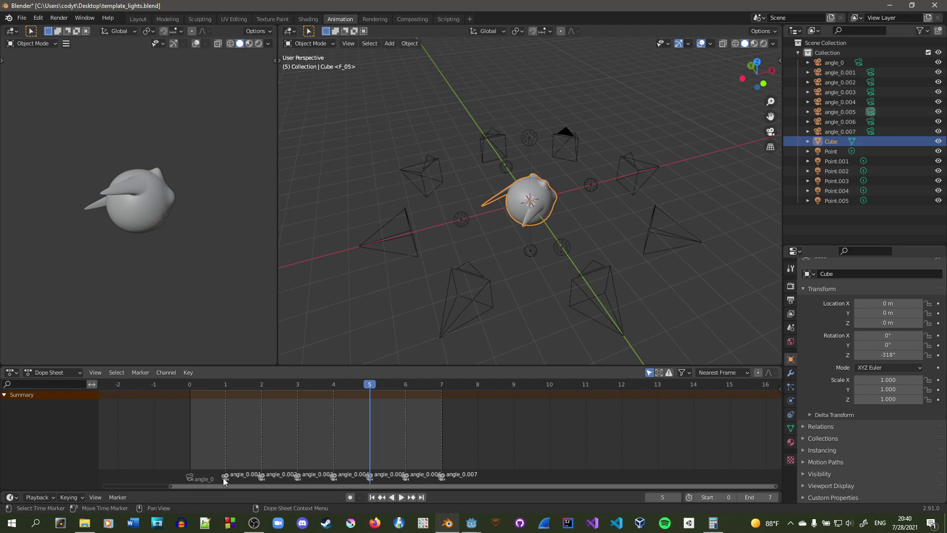
drag(229, 477, 350, 480)
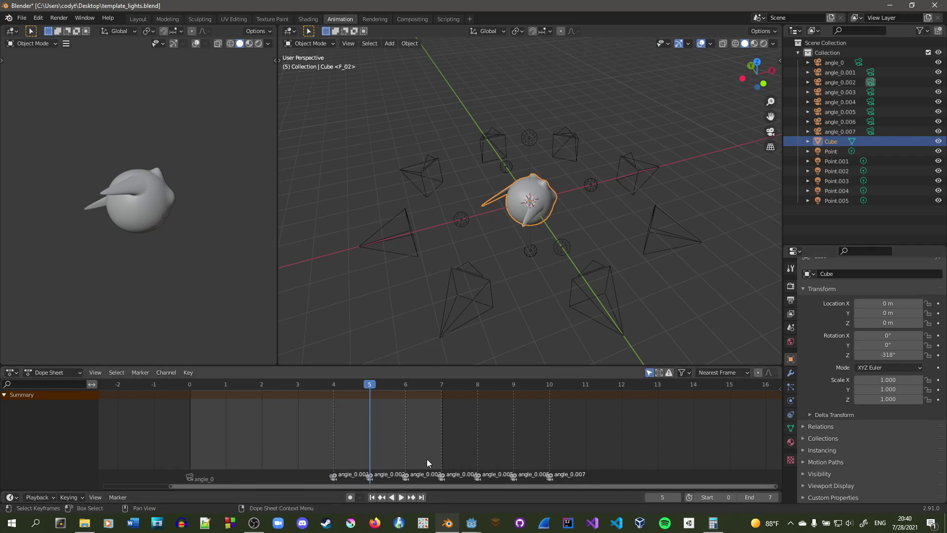
Step: Set the animation's end frame to 31
click(760, 497)
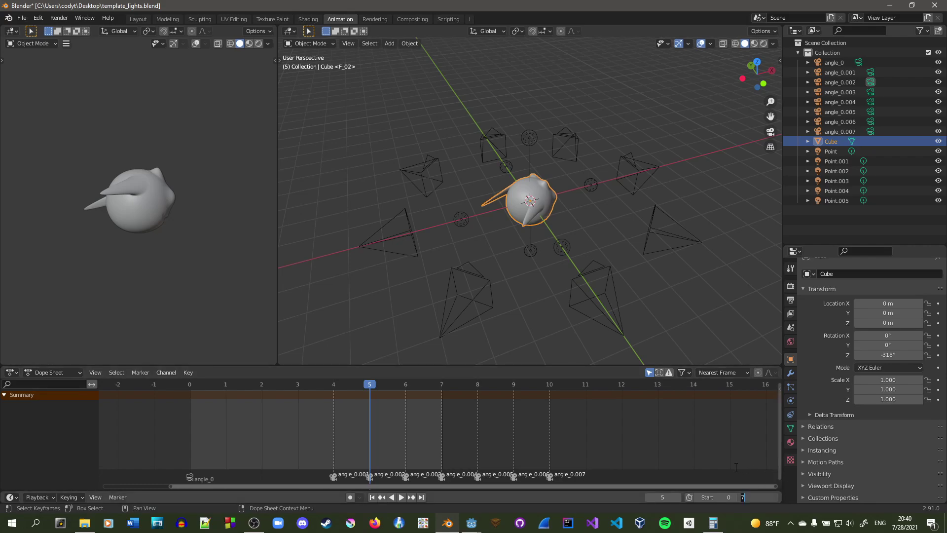
text(31)
key(Return)
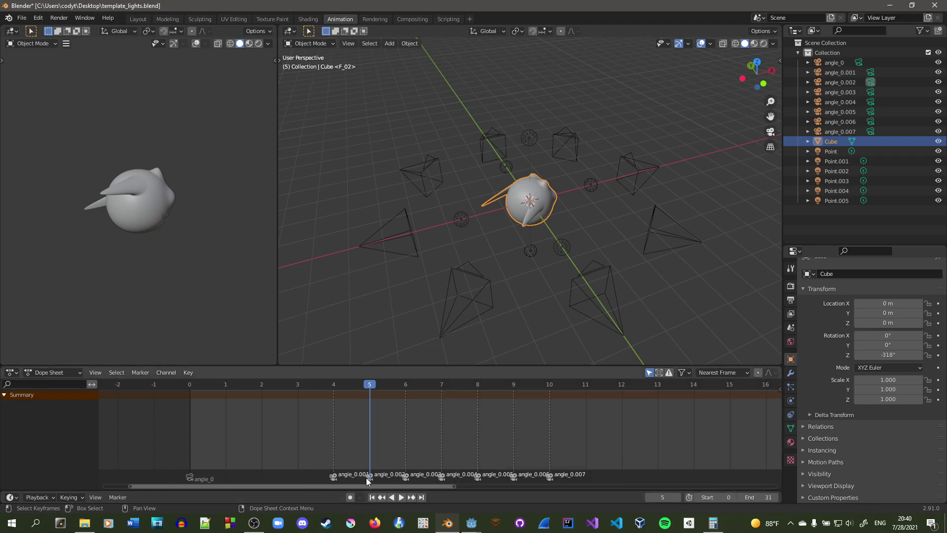
Step: Move the camera markers angle_0.002 to angle_0.007 along the timeline so that angle_0.002 sits at frame 8
shift+click(335, 477)
key(g)
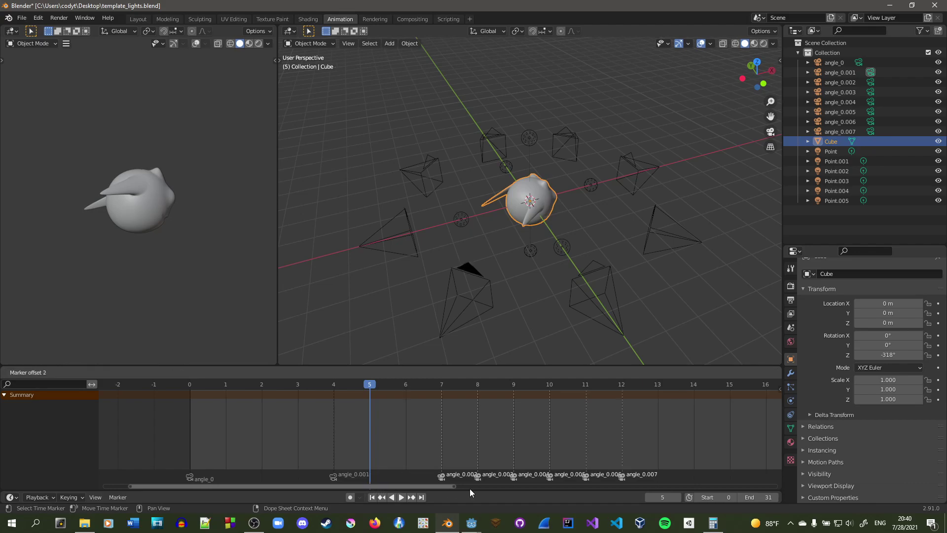
click(474, 478)
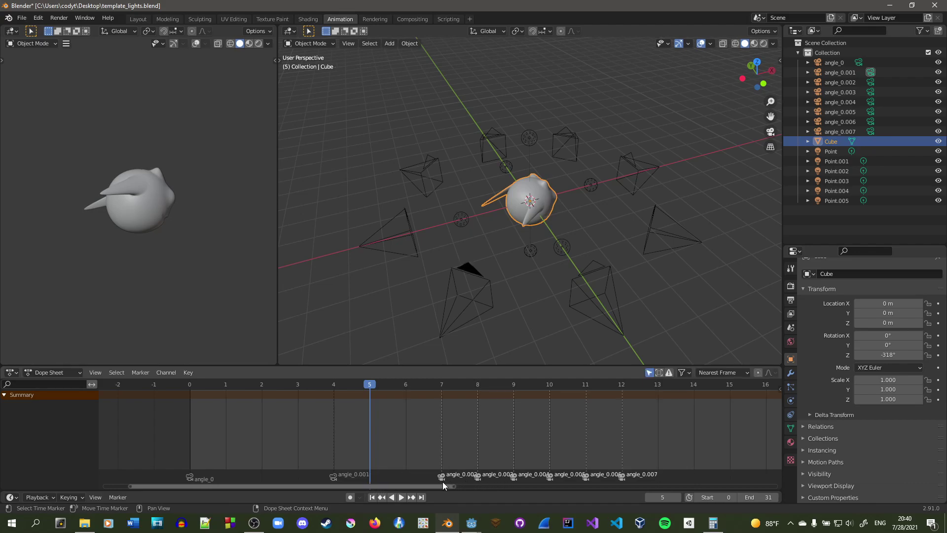
key(g)
click(483, 474)
Step: Move the camera markers angle_0.003 to angle_0.007 along so that angle_0.003 sits at frame 12
shift+click(481, 477)
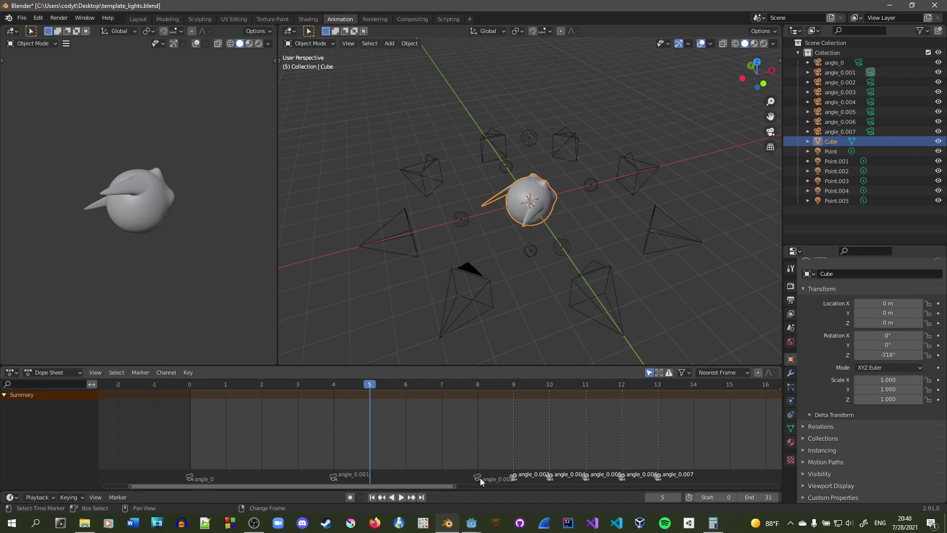
key(g)
click(629, 475)
Step: Shift the camera markers angle_0.004 to angle_0.007 further along the timeline and return to frame 0
shift+click(620, 476)
key(g)
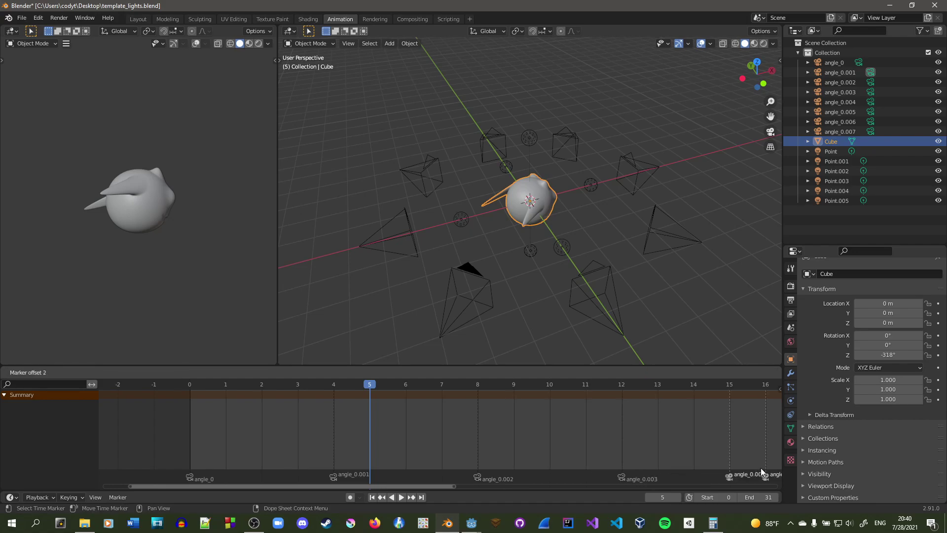
click(767, 469)
drag(425, 486, 605, 499)
drag(363, 486, 150, 469)
click(226, 388)
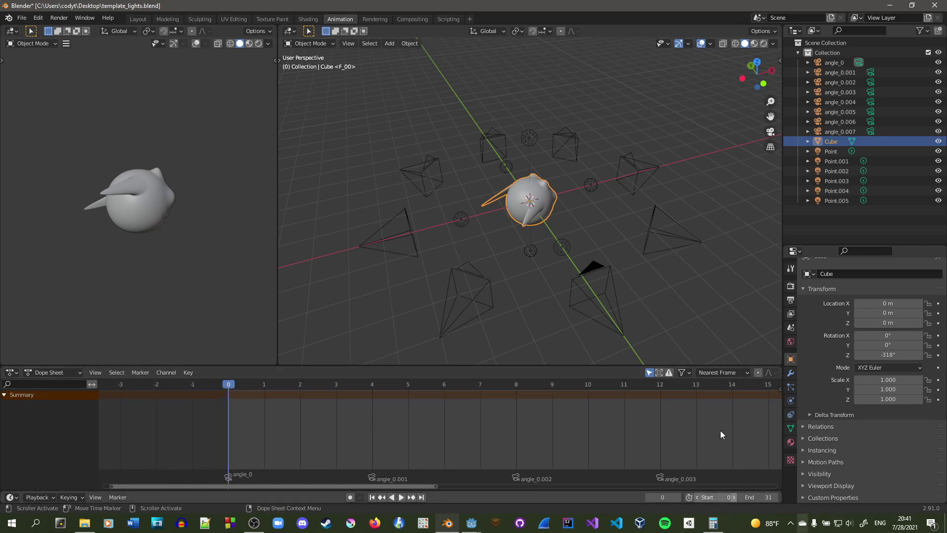
Step: Add an armature with a single bone at the centre of the creature model
middle_drag(584, 298, 336, 69)
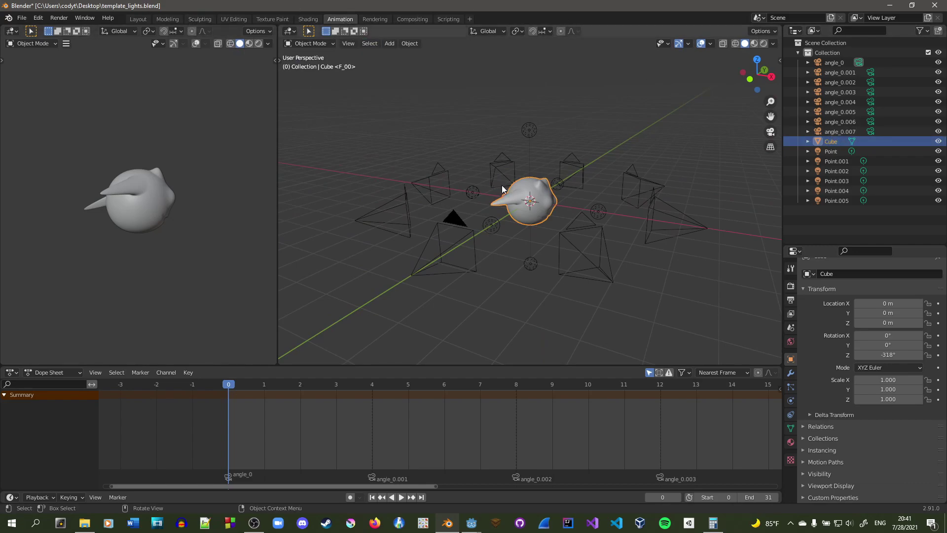
key(shift+a)
click(493, 134)
middle_drag(492, 135, 622, 211)
scroll(602, 212, up, 5)
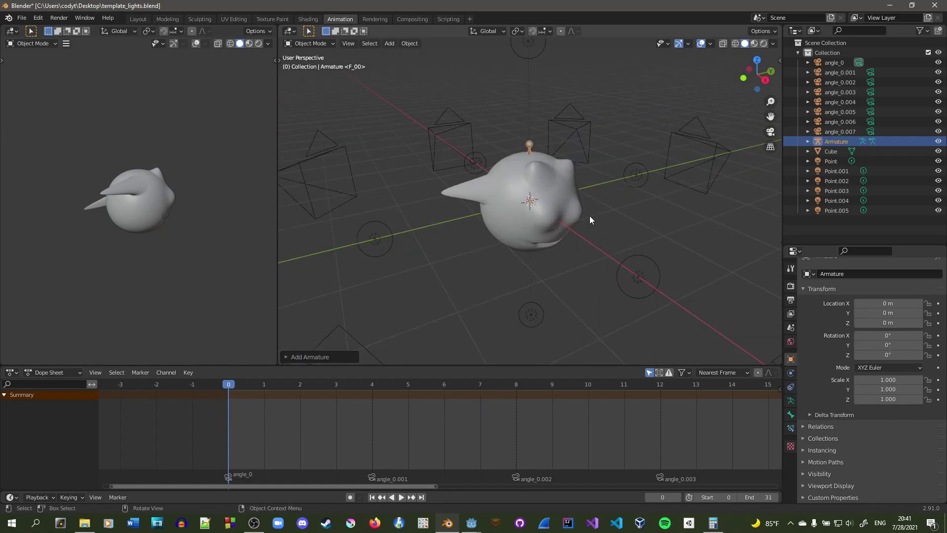
Step: Enable the armature's In Front viewport display option
click(790, 427)
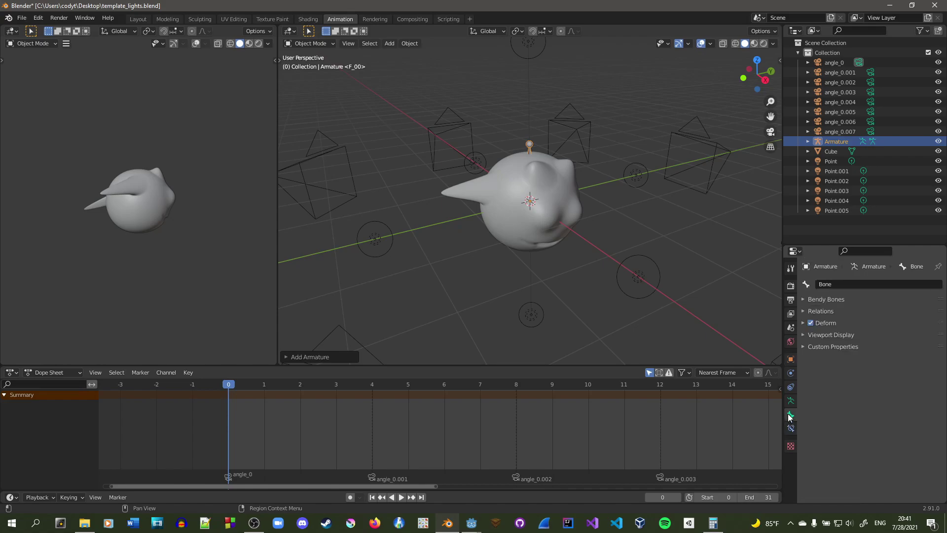
click(791, 358)
click(828, 486)
click(857, 457)
Step: Scale the armature down uniformly to about 0.407 so its bone fits inside the body
mouse_move(572, 218)
middle_down()
mouse_move(558, 170)
mouse_move(556, 201)
mouse_move(541, 187)
middle_up()
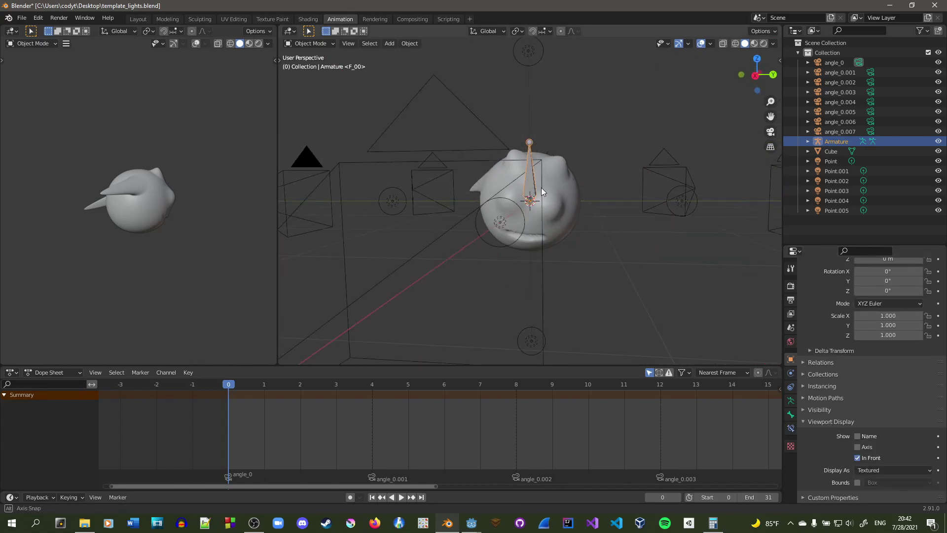
scroll(541, 200, up, 5)
scroll(570, 220, down, 3)
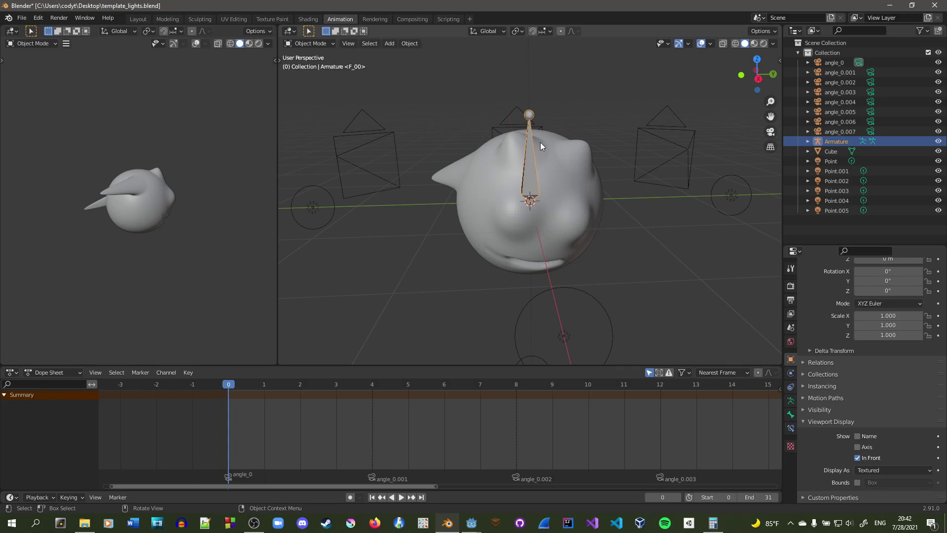
key(s)
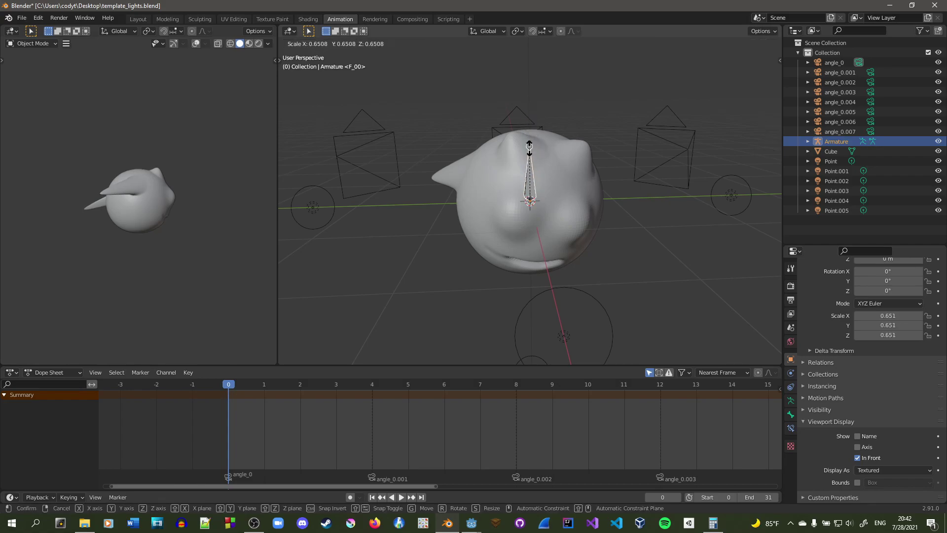
click(531, 168)
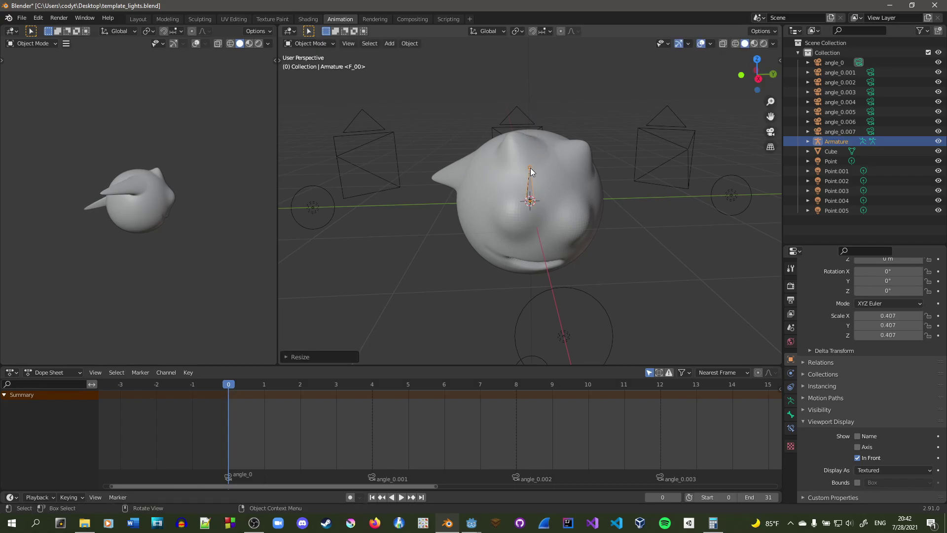
scroll(531, 171, up, 2)
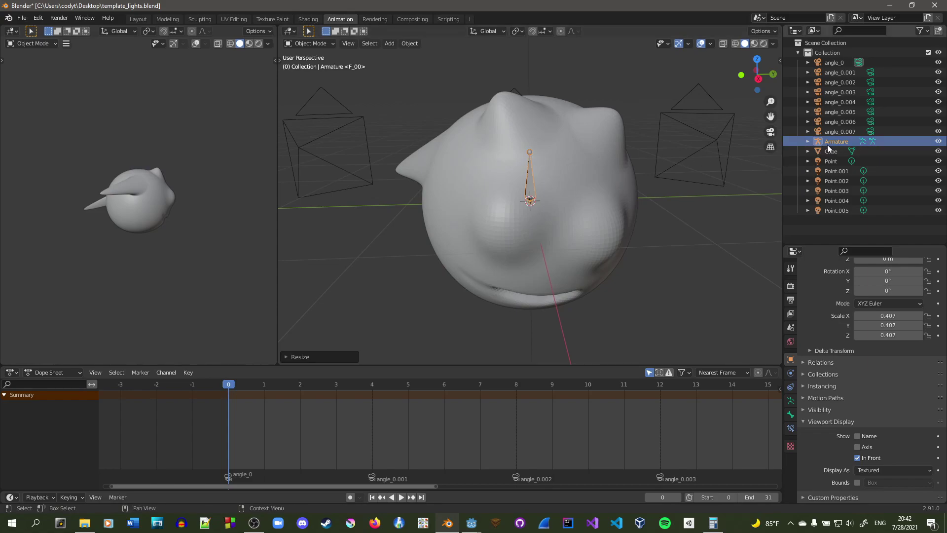
Step: In the Modeling workspace, extrude two bones from the root bone's tip, one toward the -Y side and one toward the +Y side
click(170, 19)
scroll(402, 263, up, 11)
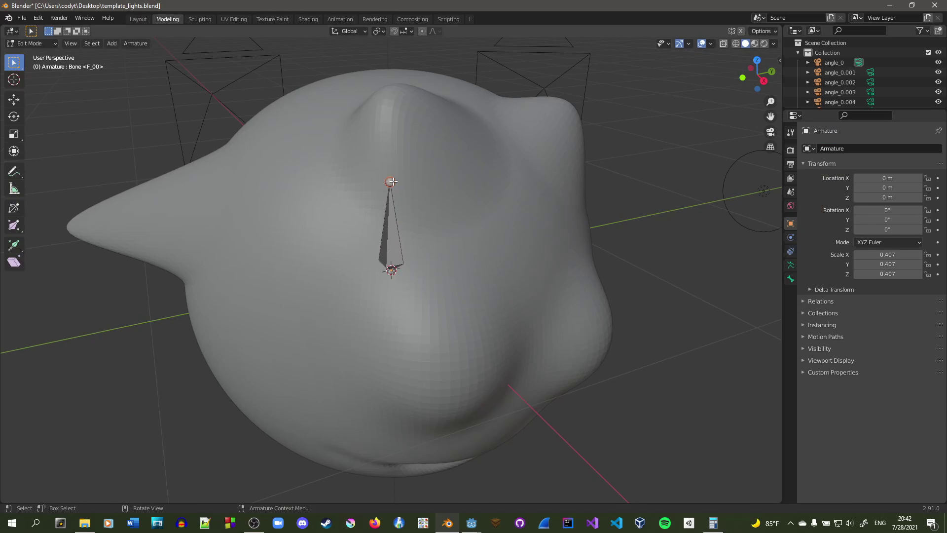
key(e)
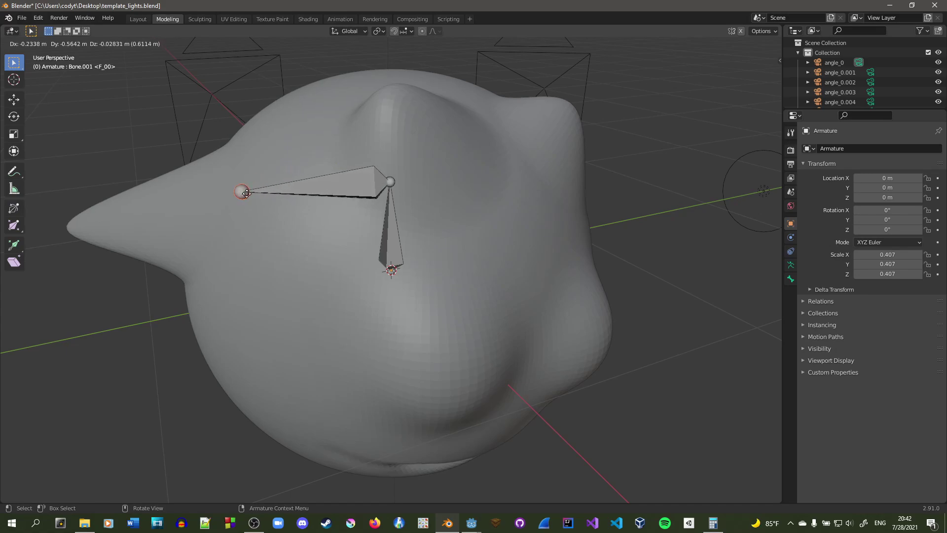
click(230, 205)
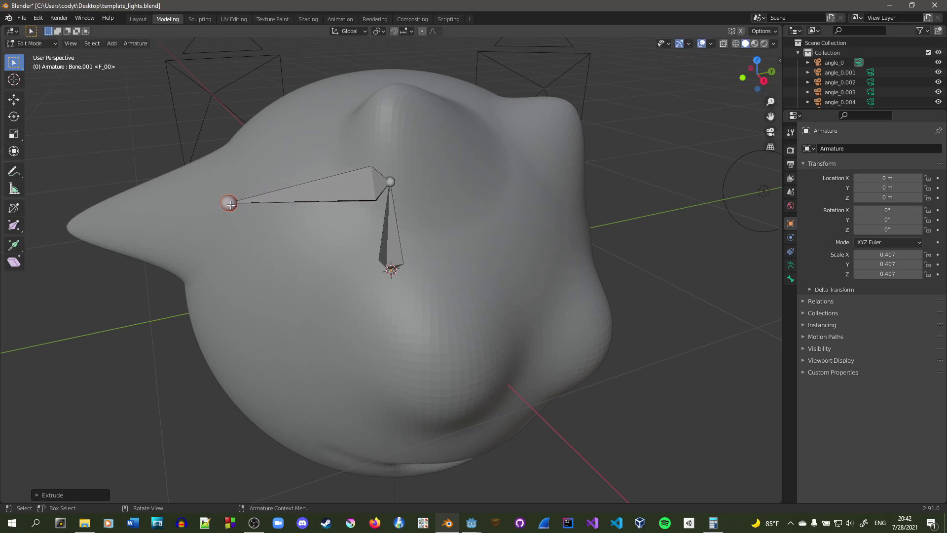
click(388, 181)
key(e)
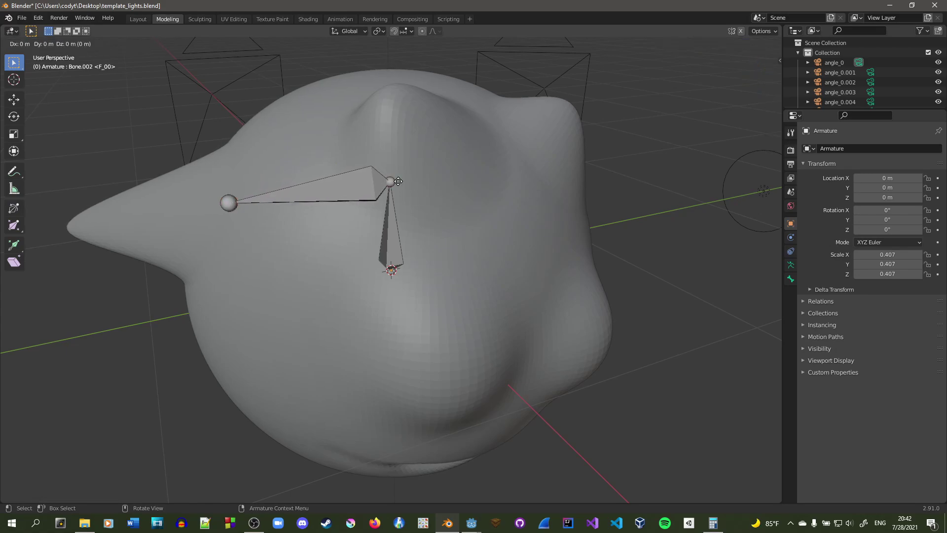
click(543, 147)
Step: Lower the outer joint of the +Y side bone and extrude another bone from it toward the long spike
middle_drag(506, 170, 224, 187)
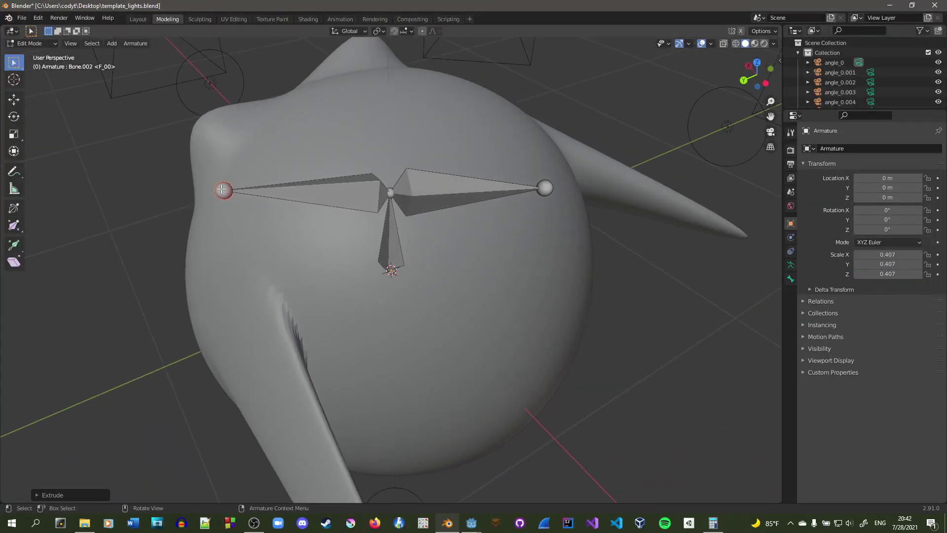
drag(245, 245, 245, 283)
key(g)
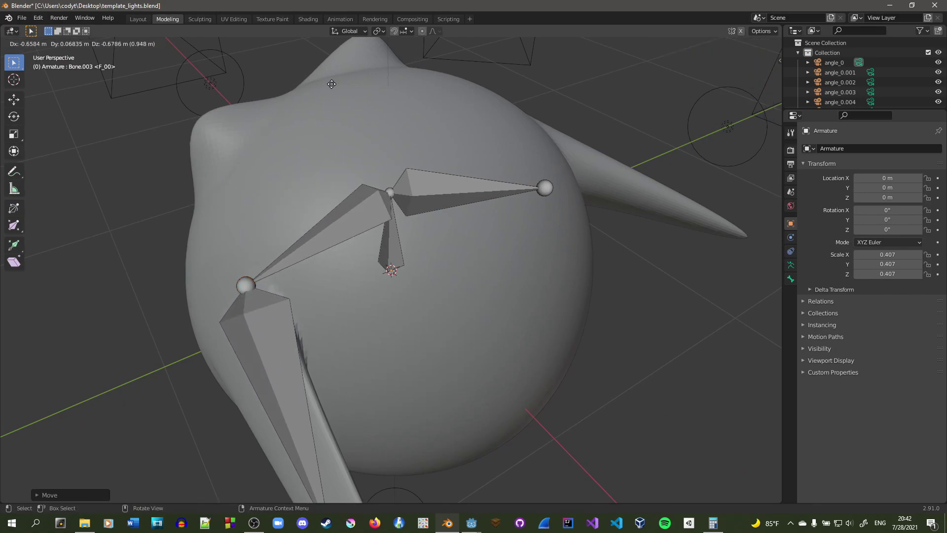
click(326, 488)
Step: Reposition the tip of the newly extruded +Y bone inside the base of the long spike, aligning it in top view
middle_drag(449, 201, 458, 312)
click(419, 401)
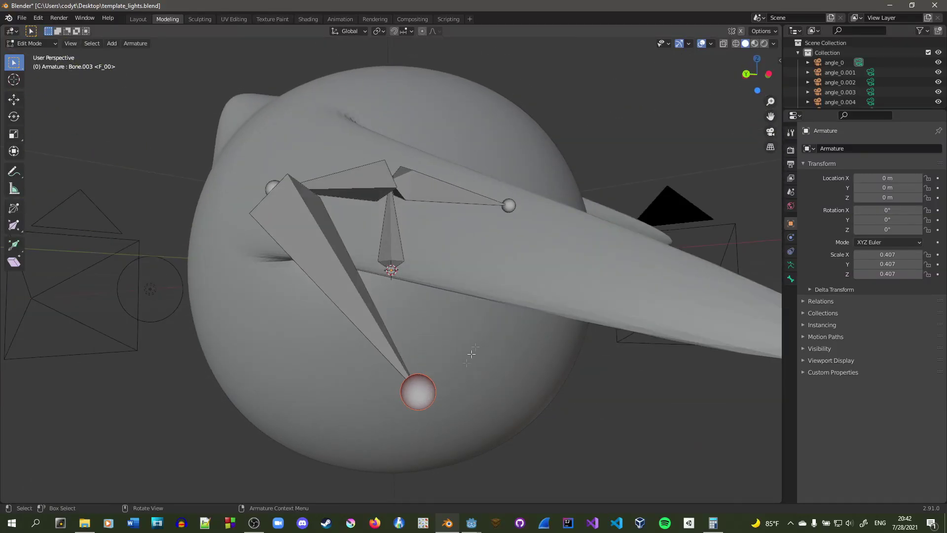
drag(424, 392, 567, 256)
middle_drag(566, 256, 558, 363)
key(e)
key(Escape)
key(g)
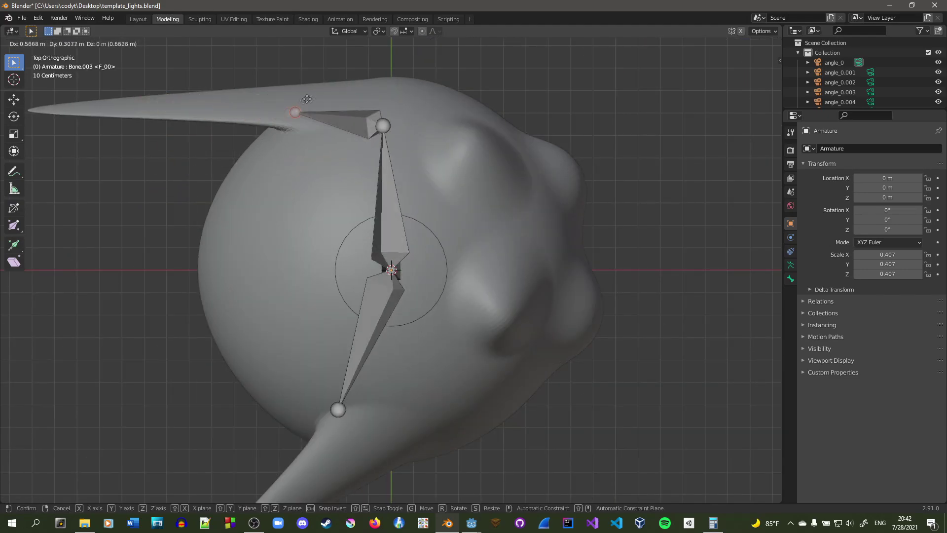
click(299, 99)
Step: Extrude three more bones in a chain along the +Y spike, ending at its tip
key(e)
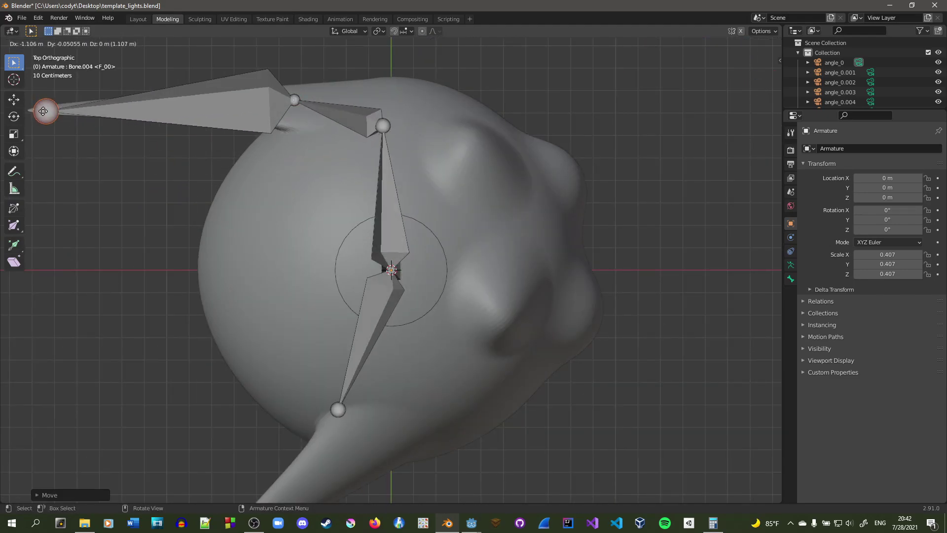
click(172, 106)
key(e)
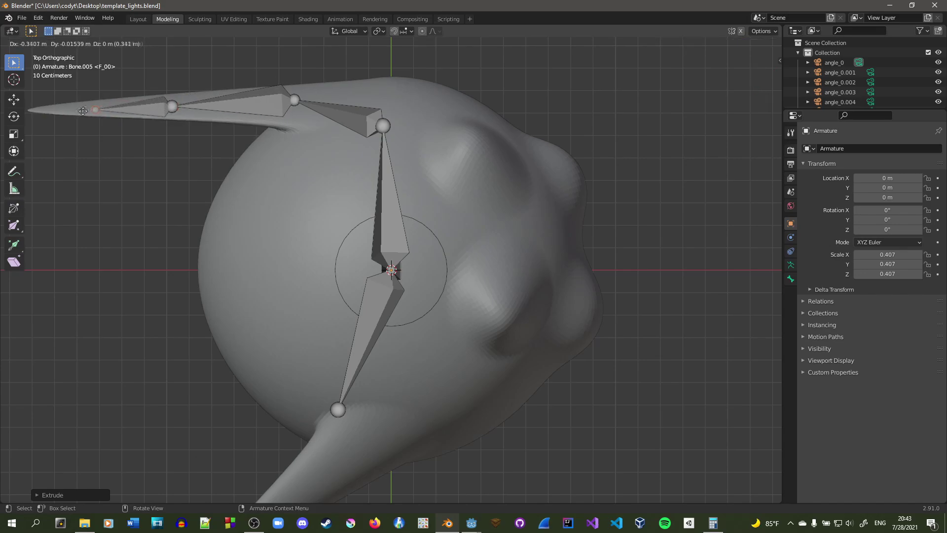
click(68, 109)
key(e)
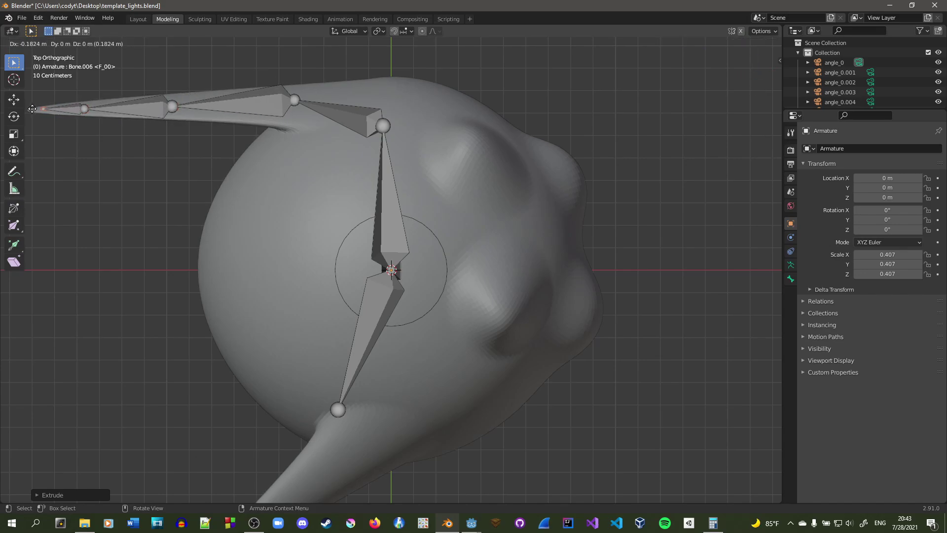
click(25, 109)
Step: In top view, move the outer joint of the -Y side bone toward +X, close to the base of its spike
middle_drag(435, 267, 576, 287)
key(KP_7)
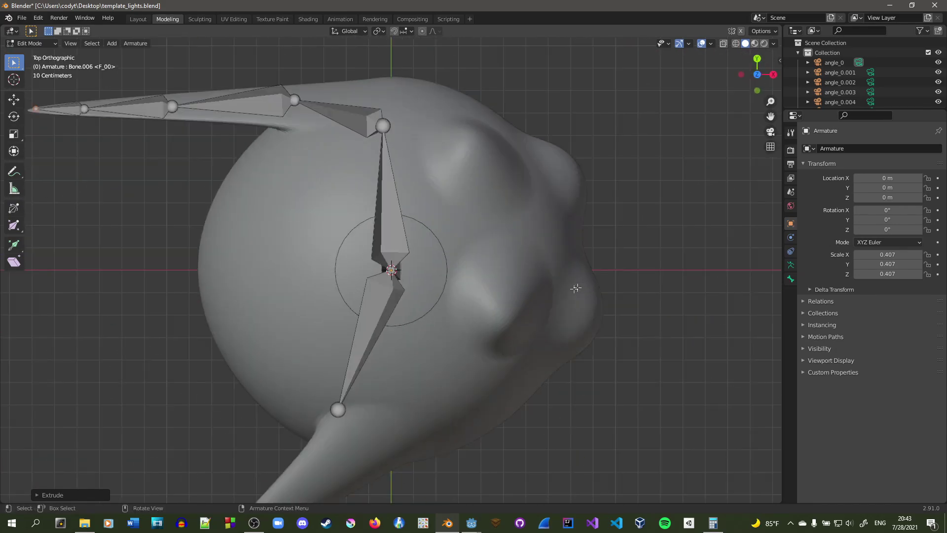
click(342, 413)
key(g)
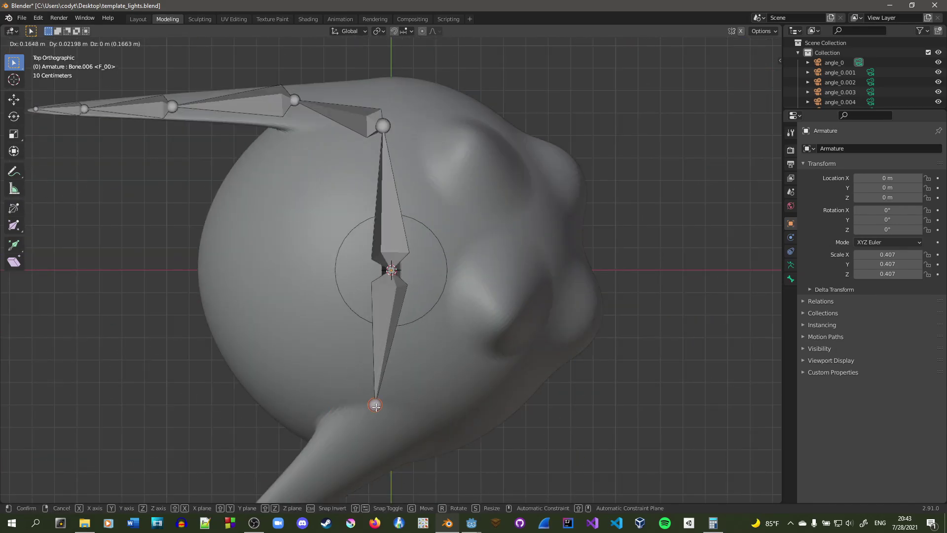
click(379, 406)
Step: Extrude a chain of three bones from that joint along the -Y spike to its tip
key(e)
click(294, 495)
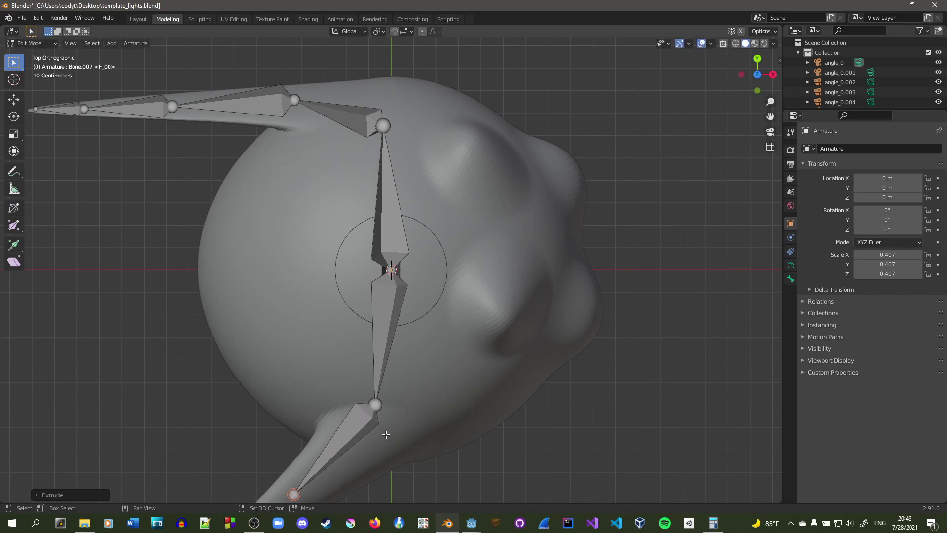
shift+middle_drag(386, 434, 508, 248)
key(e)
click(360, 361)
key(e)
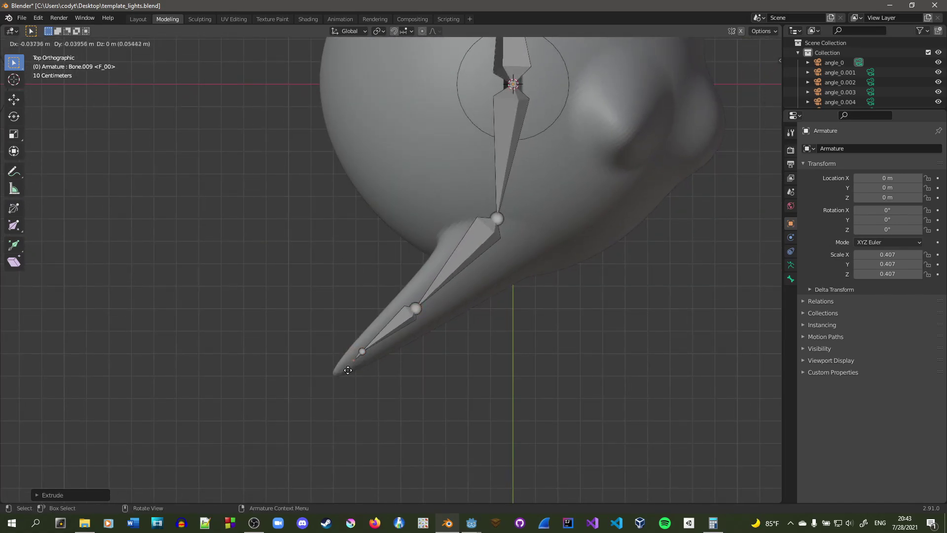
click(330, 384)
Step: In right view, lower the joints of the -Y bone chain so it follows the downward slope of the spike
middle_drag(330, 385, 543, 262)
click(312, 195)
key(g)
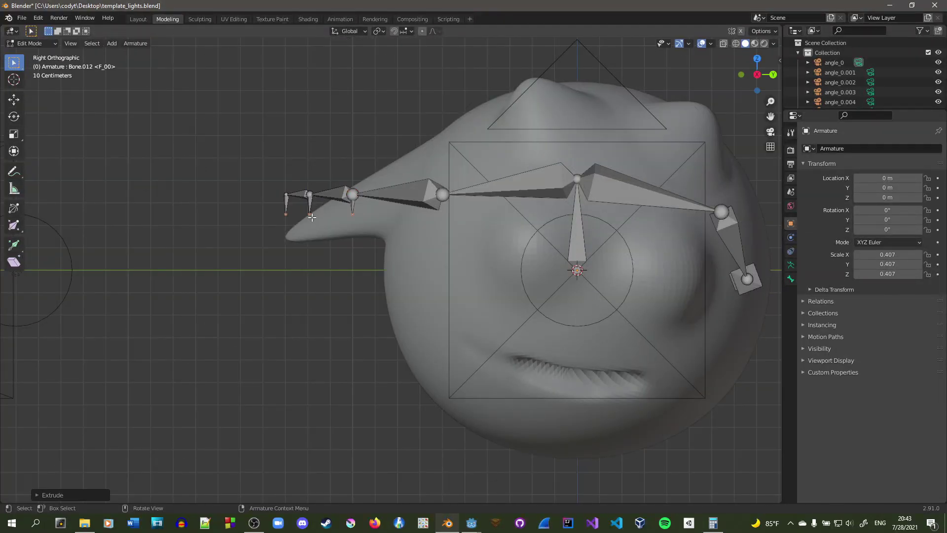
click(316, 215)
click(313, 215)
key(g)
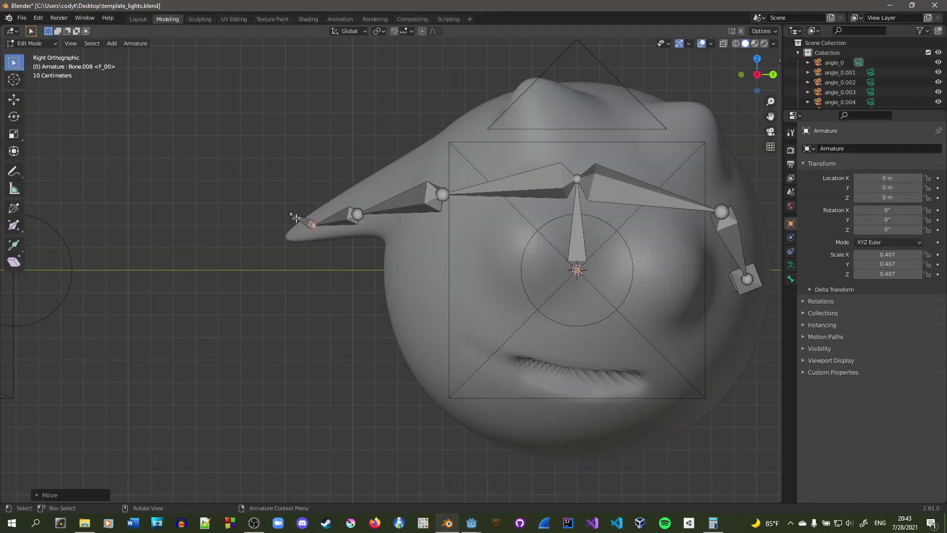
click(296, 219)
Step: Adjust the position of the bone chain's end joint to fit the tip of the long spike
middle_drag(295, 220, 489, 265)
middle_drag(159, 279, 672, 383)
click(540, 332)
key(g)
click(563, 333)
Step: Extrude a bone downward from the root bone's base and nudge the +Y chain's joint near the spike's base
key(e)
click(285, 408)
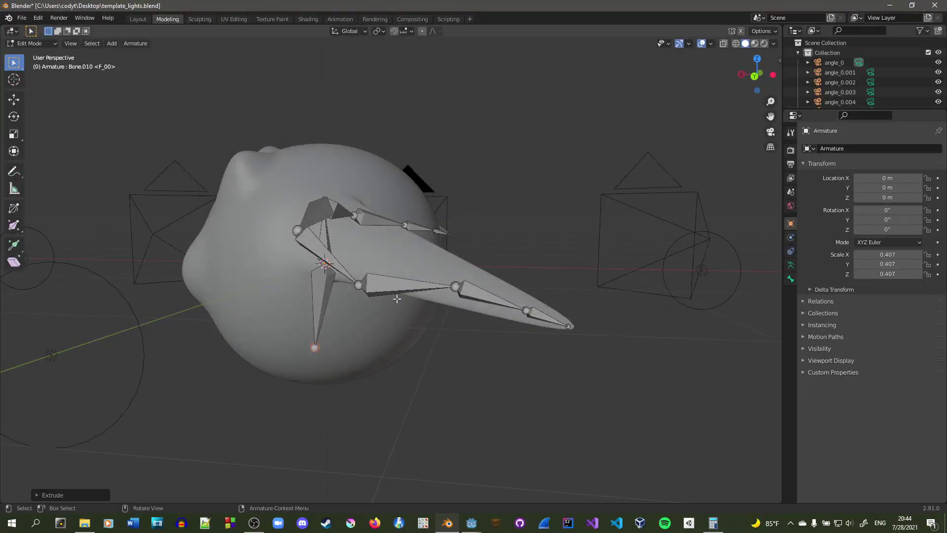
drag(359, 285, 363, 279)
middle_drag(363, 279, 256, 217)
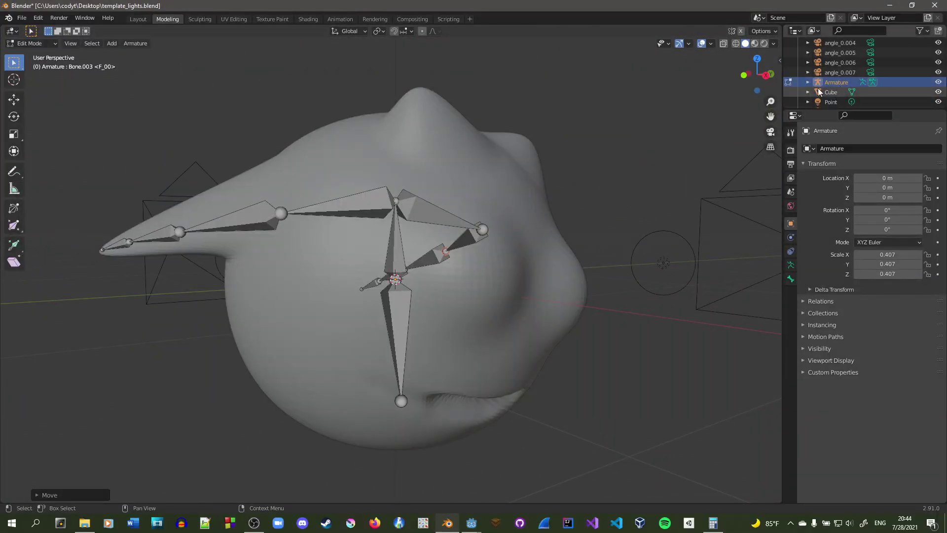
Step: Parent the Cube mesh to the armature with automatic weights and switch to the Animation workspace
click(138, 19)
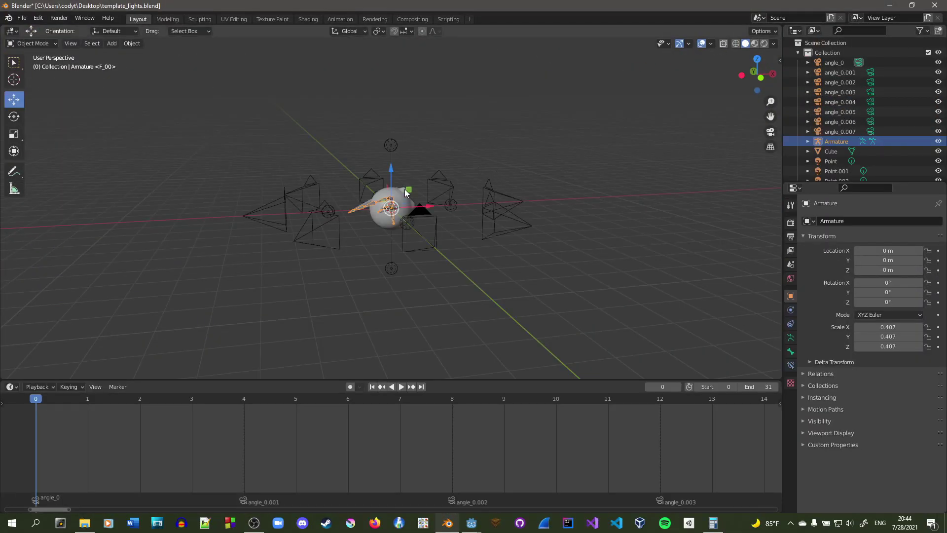
scroll(420, 191, up, 8)
middle_drag(430, 189, 678, 173)
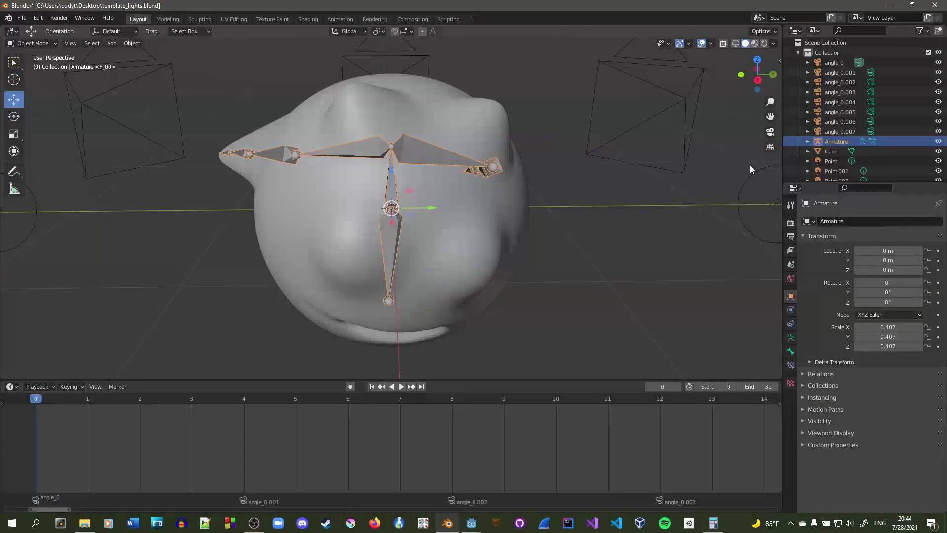
shift+click(832, 152)
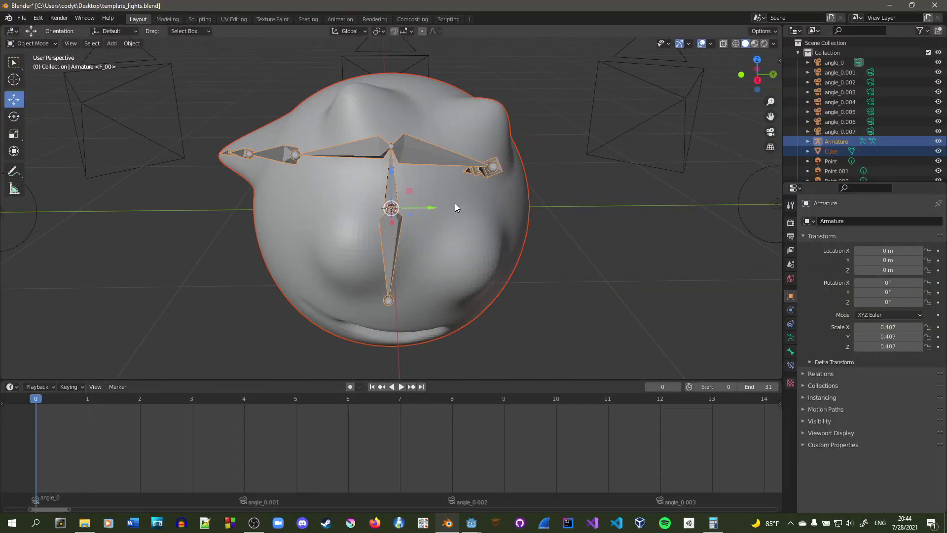
key(ctrl+p)
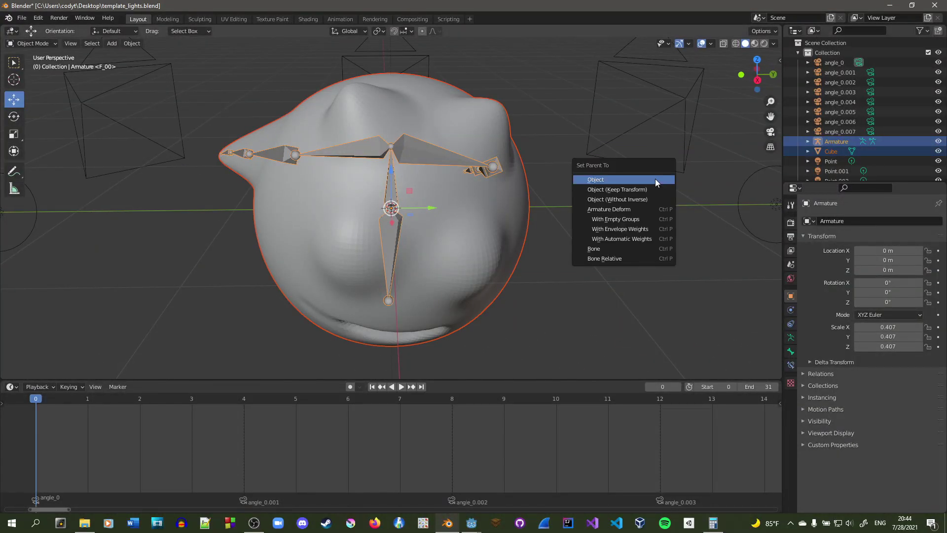
click(622, 238)
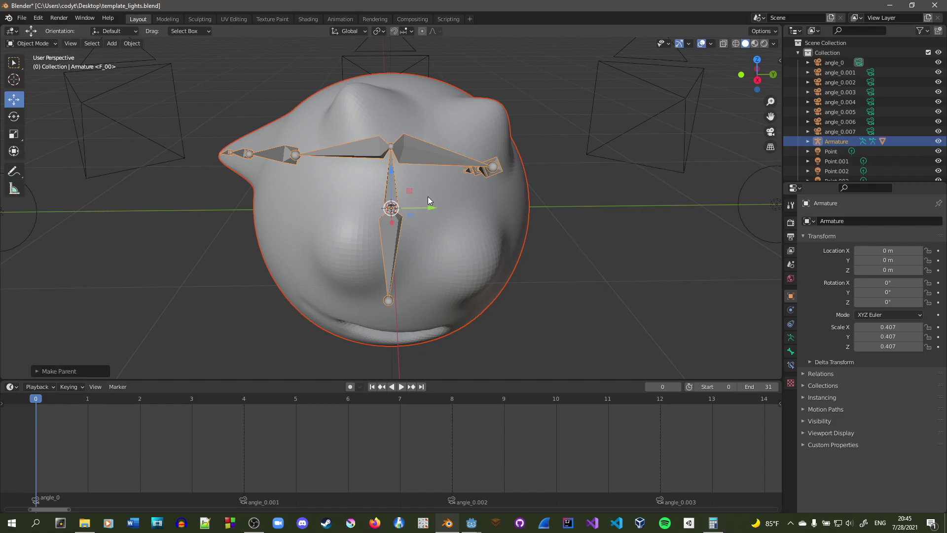
middle_drag(427, 197, 611, 204)
click(650, 298)
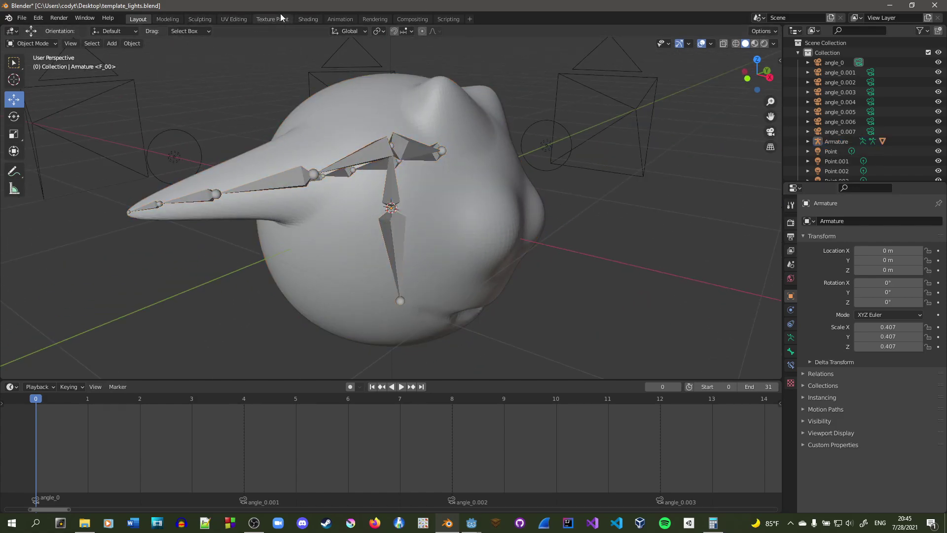
click(355, 19)
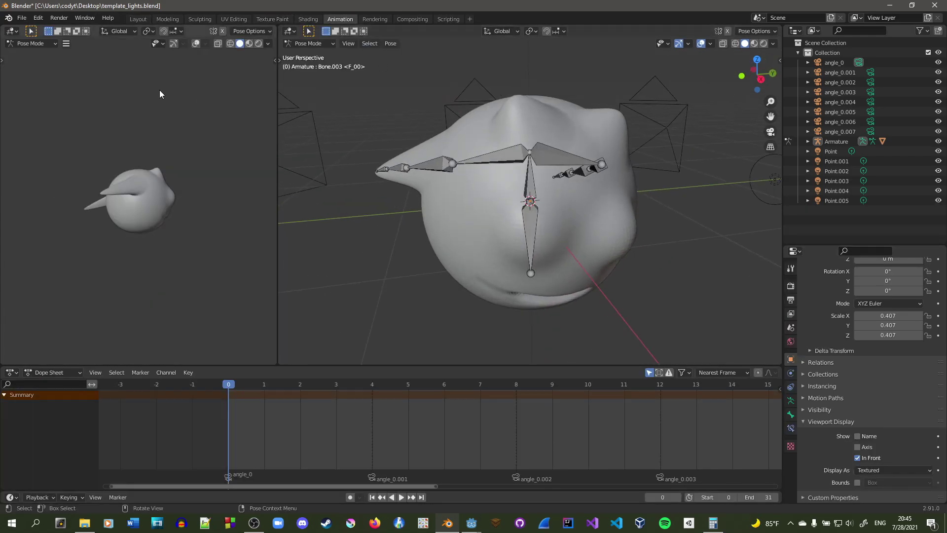
Step: Test the rig by swinging Bone.007 on the -Y spike downward, and undo the pose
middle_drag(555, 213, 601, 200)
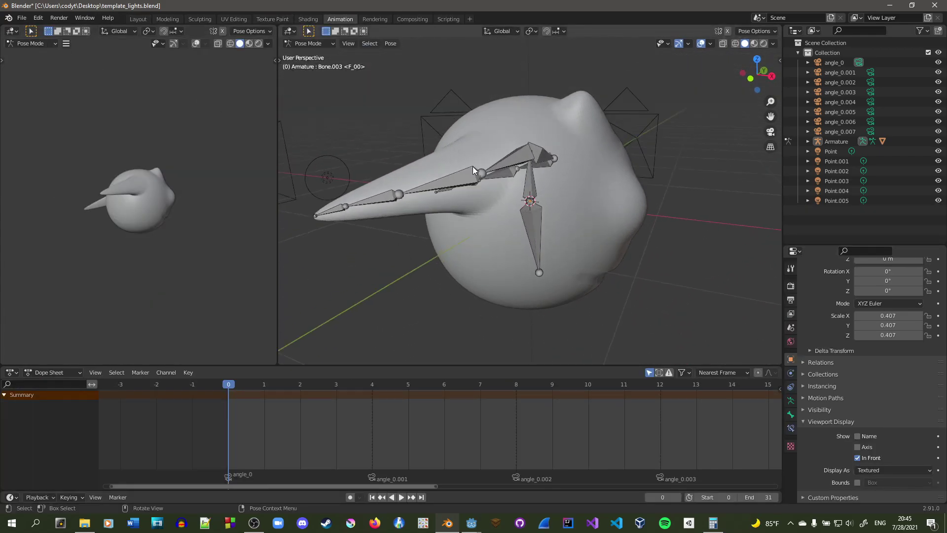
key(r)
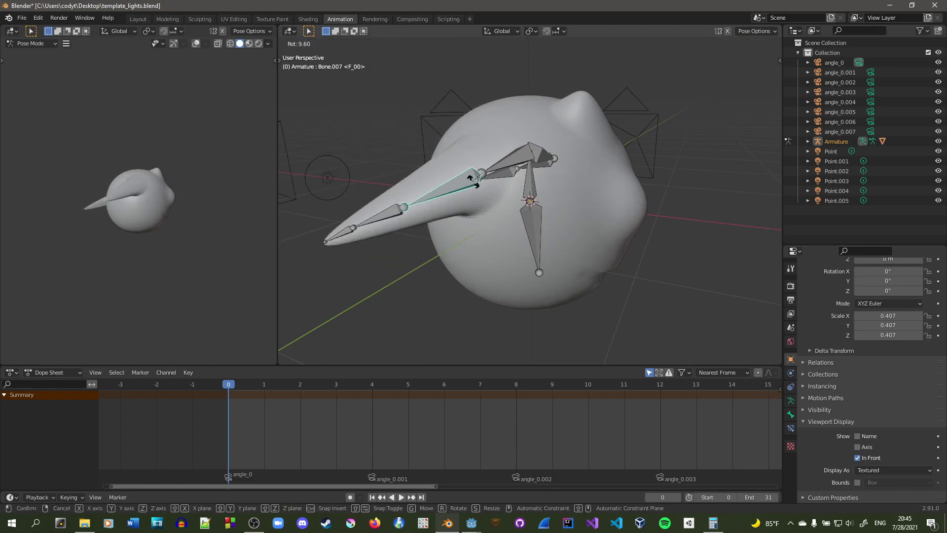
key(g)
click(459, 212)
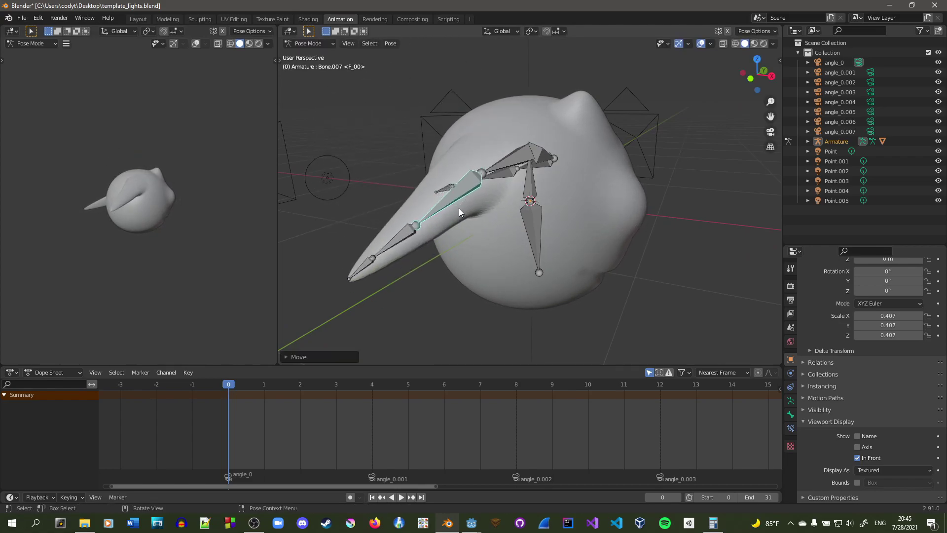
key(ctrl+z)
Step: Select all bones of the armature and insert a Location, Rotation & Scale keyframe at frame 0
middle_drag(692, 205, 572, 251)
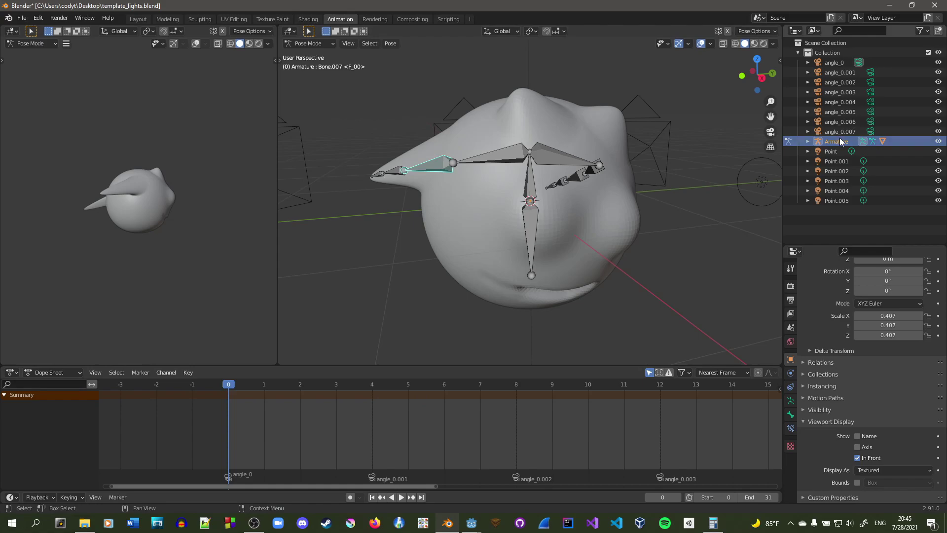
key(a)
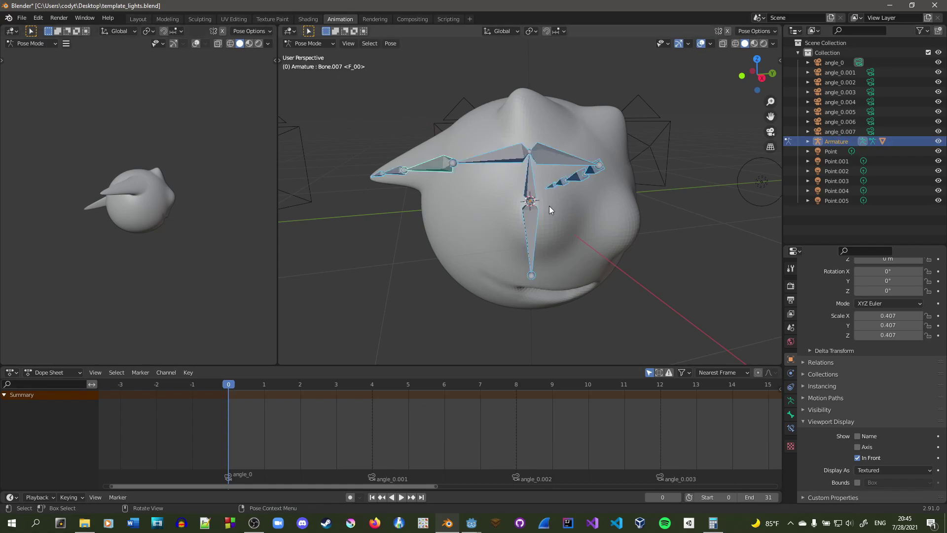
right_click(230, 417)
key(i)
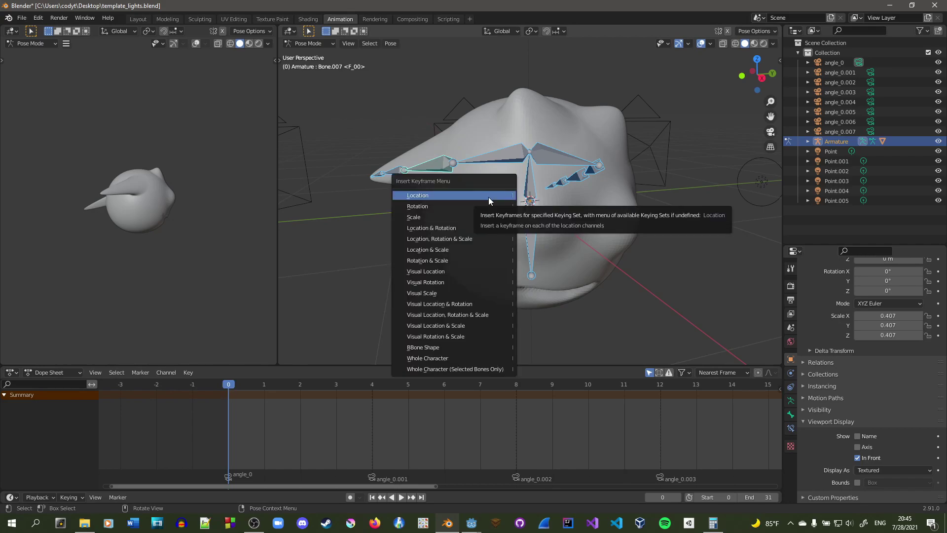
click(481, 239)
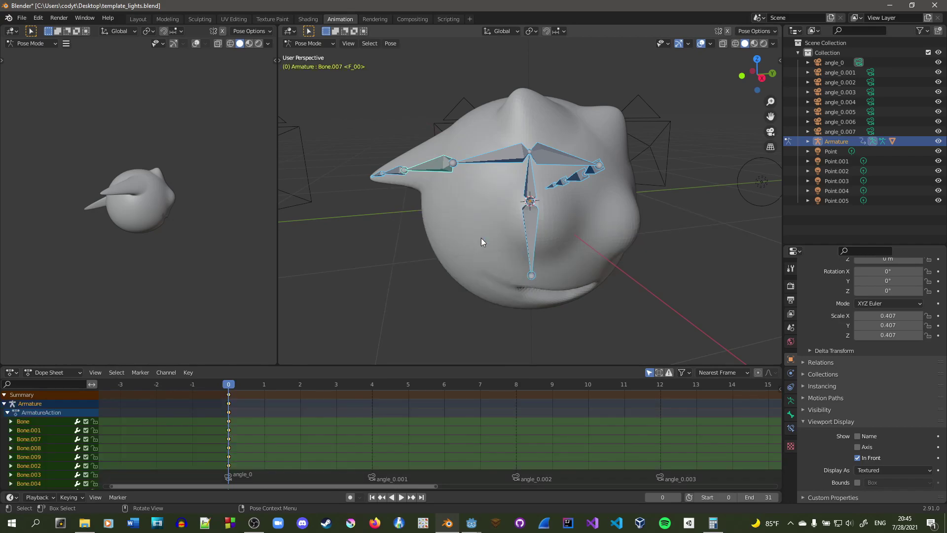
Step: Turn on auto keying and, at frame 2, rotate Bone.007 so the -Y spike swings upward
middle_drag(455, 190, 473, 197)
click(434, 163)
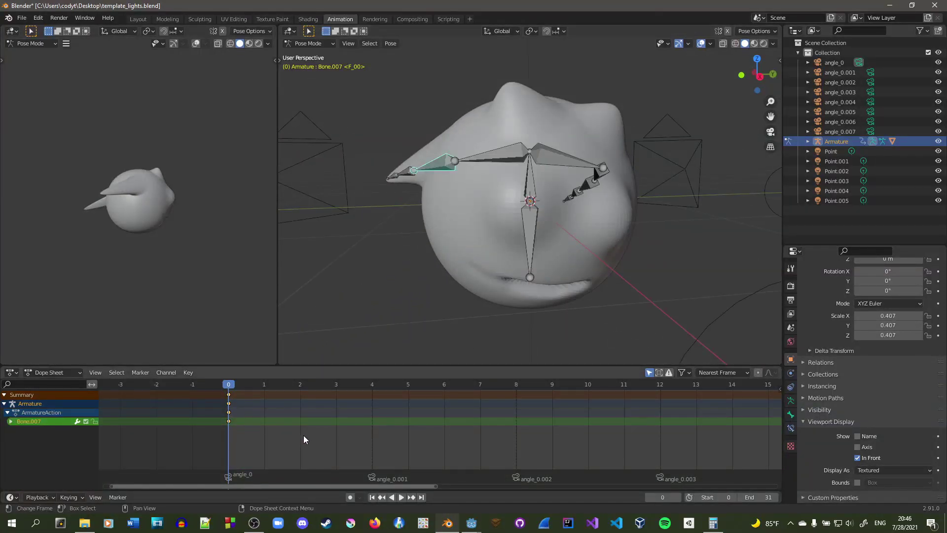
click(300, 416)
click(350, 497)
click(298, 387)
middle_drag(451, 348, 621, 234)
key(g)
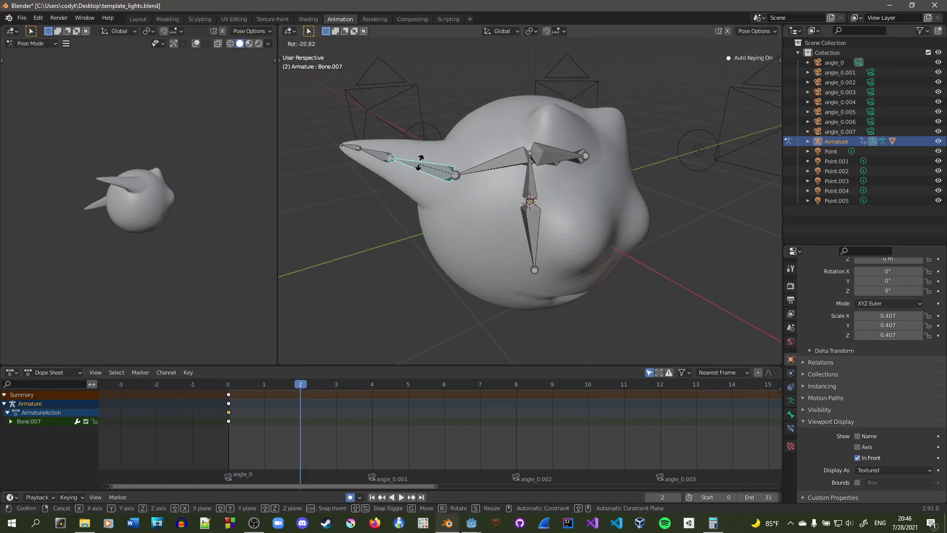
click(429, 129)
Step: At frame 2, pose Bone.003 at the base of the +Y spike so that the spike swings upward
middle_drag(631, 162, 564, 201)
click(569, 196)
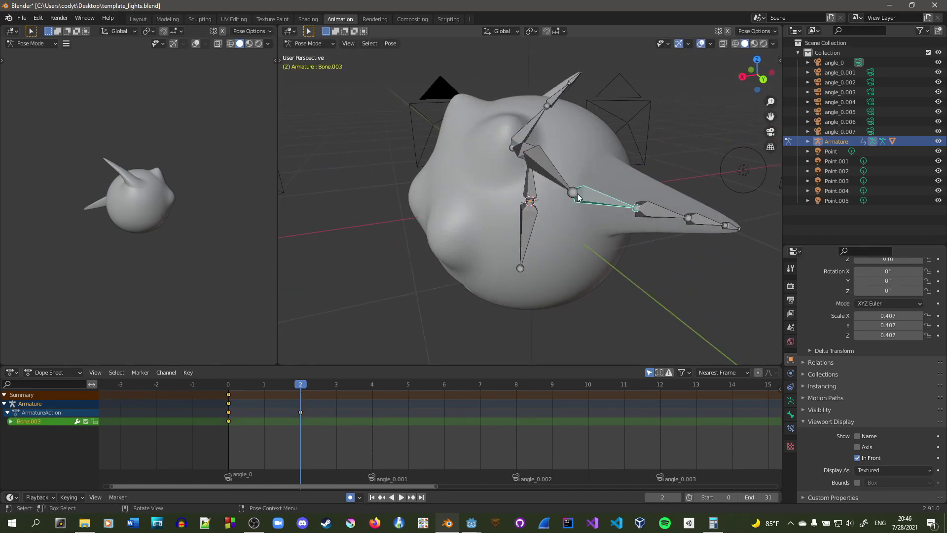
key(g)
click(595, 155)
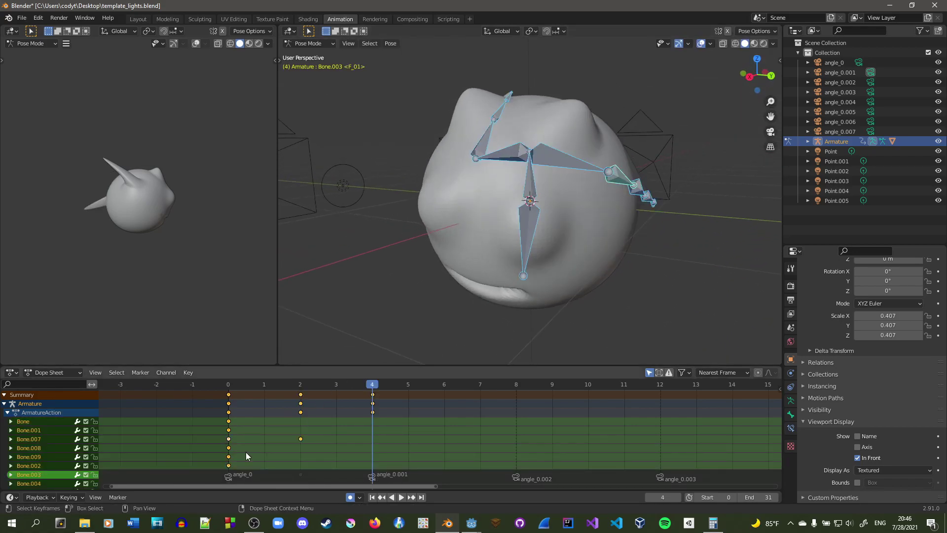
Step: Copy the keyframes of all bones from frame 0 and paste them at frame 4
click(228, 384)
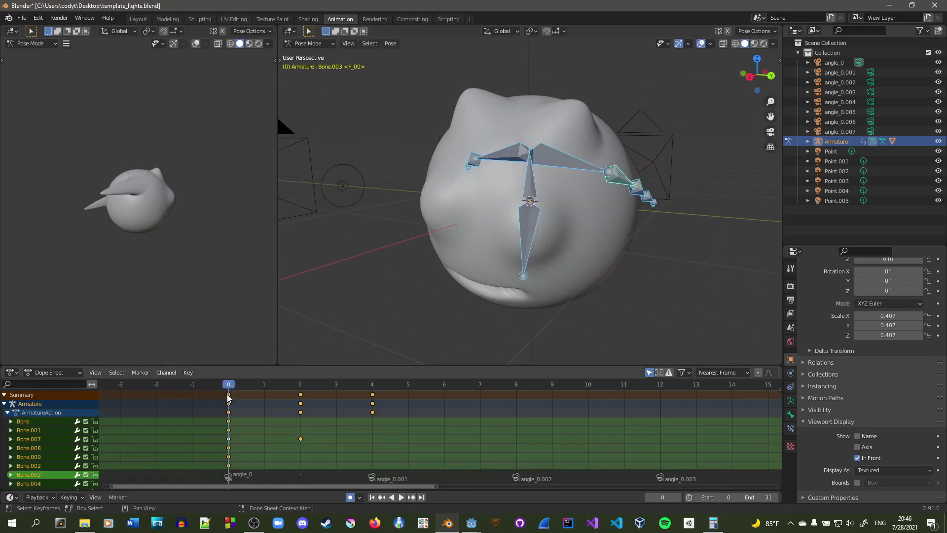
click(228, 398)
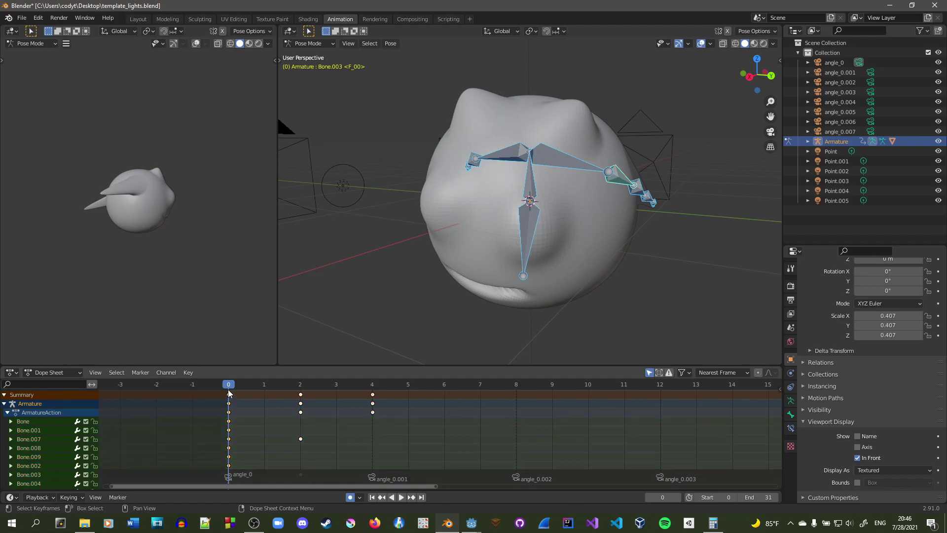
right_click(228, 392)
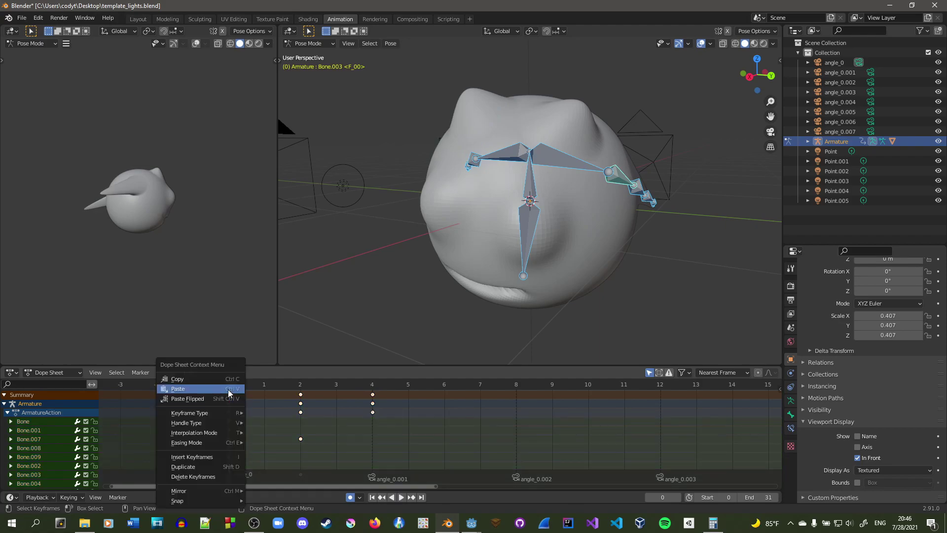
click(375, 384)
right_click(374, 386)
click(372, 390)
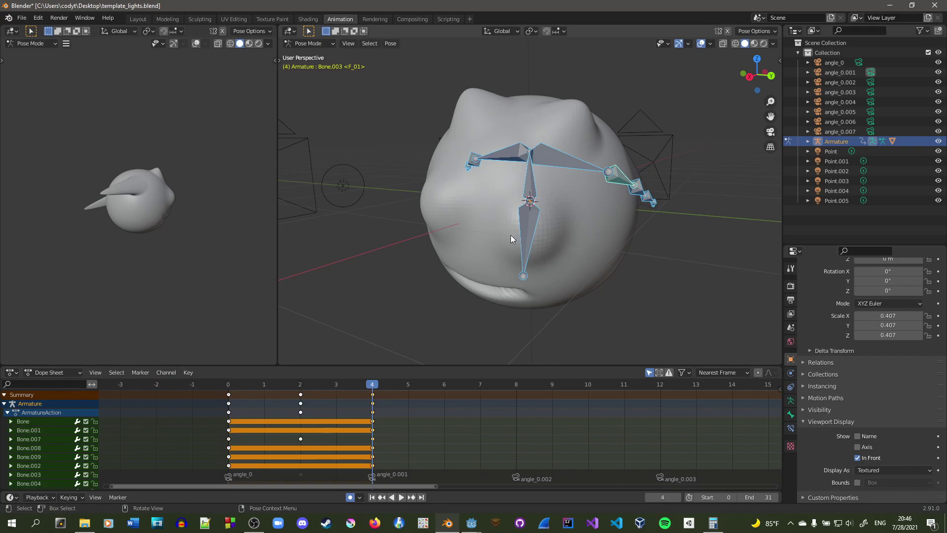
Step: Play the spike animation from frame 0 to check the motion, and stop it back at frame 0
middle_drag(510, 233, 581, 250)
click(233, 384)
key(space)
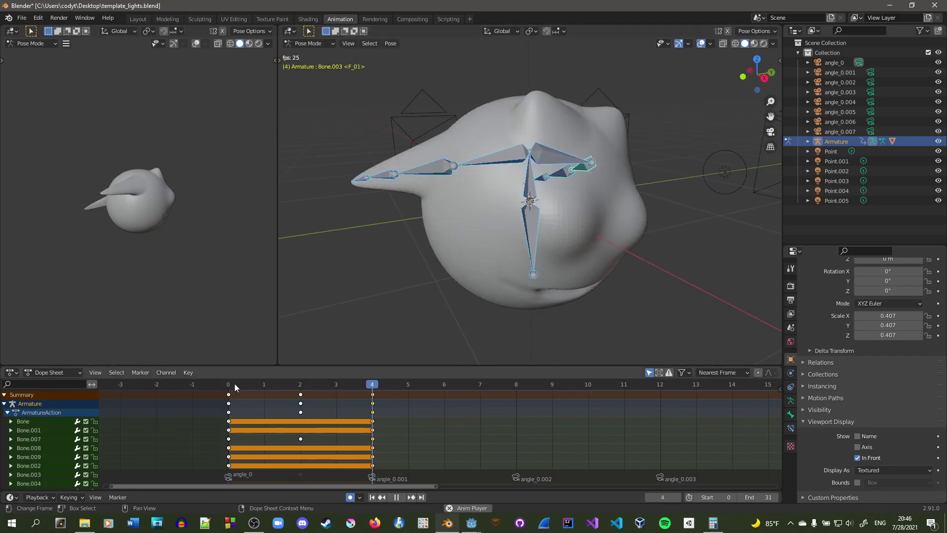
click(230, 385)
click(230, 384)
key(Escape)
middle_drag(493, 222, 568, 227)
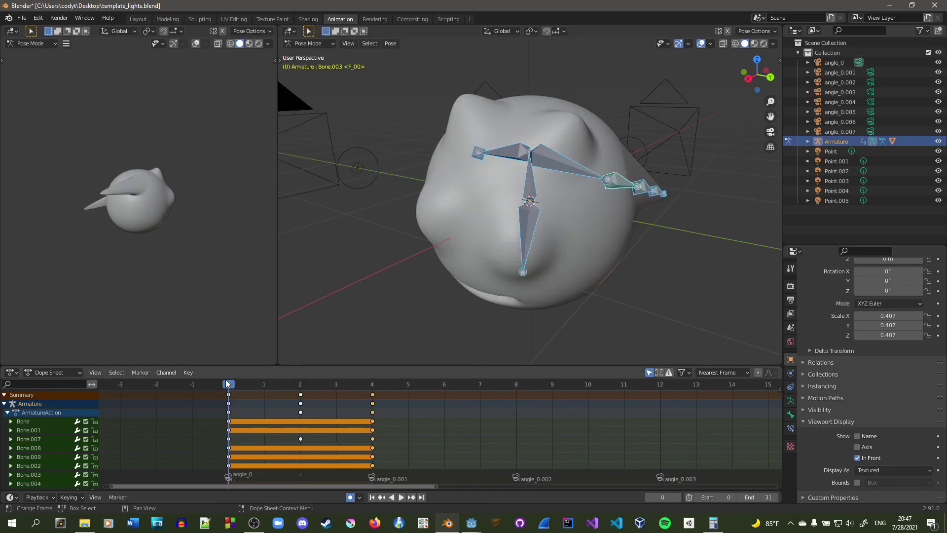
Step: Copy all keyframes from frames 0 to 4 and paste them at frames 4 and 8
drag(217, 395, 409, 453)
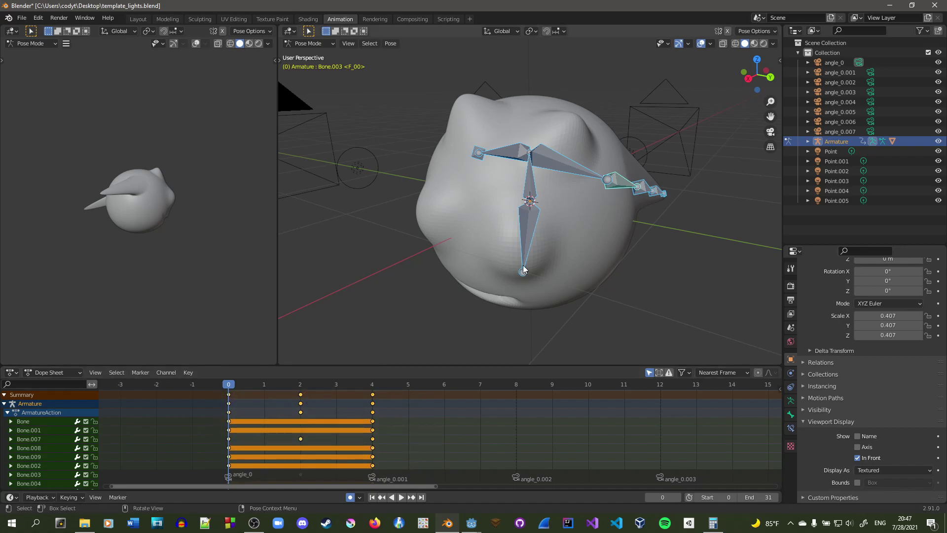
scroll(337, 417, down, 3)
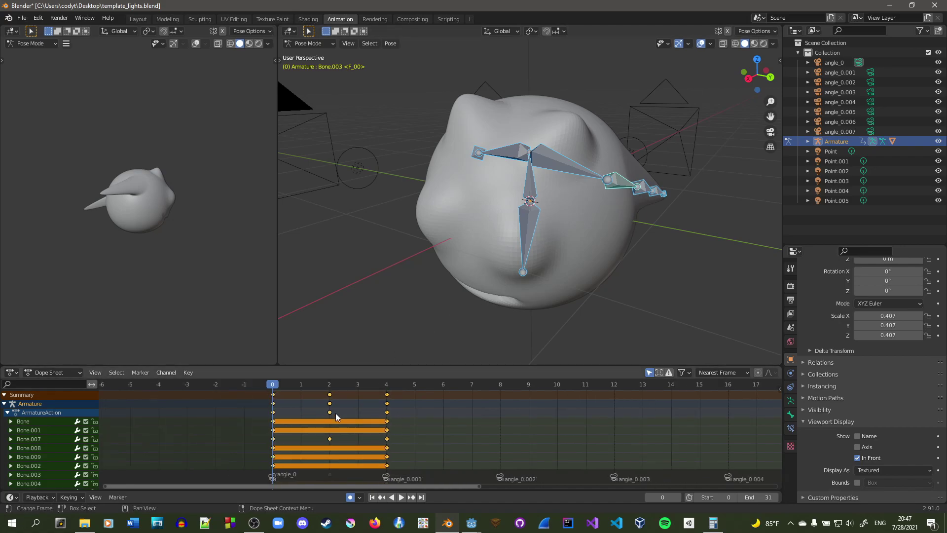
middle_drag(351, 431, 316, 433)
click(352, 390)
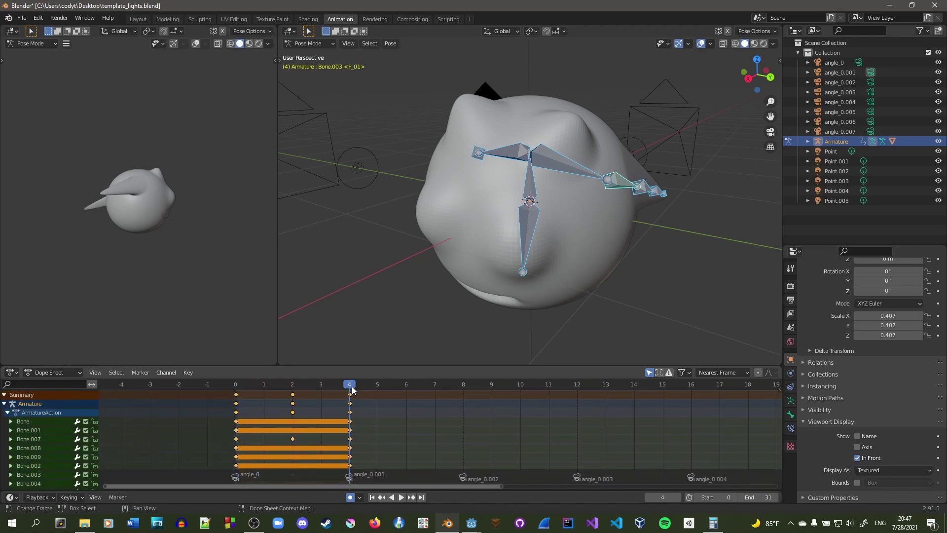
right_click(357, 395)
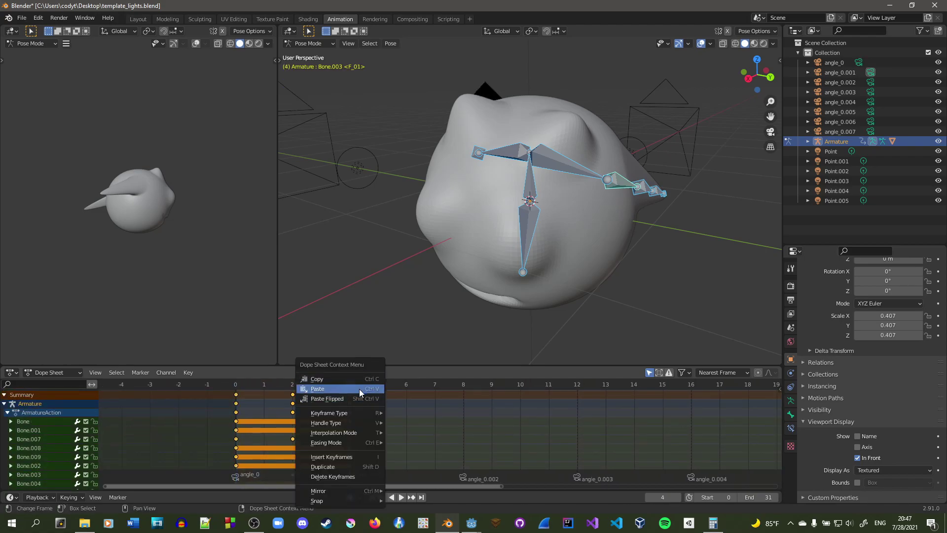
click(361, 388)
click(463, 386)
right_click(500, 400)
click(496, 394)
Step: Paste the copied keyframes at frames 12 and 16, where the angle_0.003 and angle_0.004 markers sit
click(579, 385)
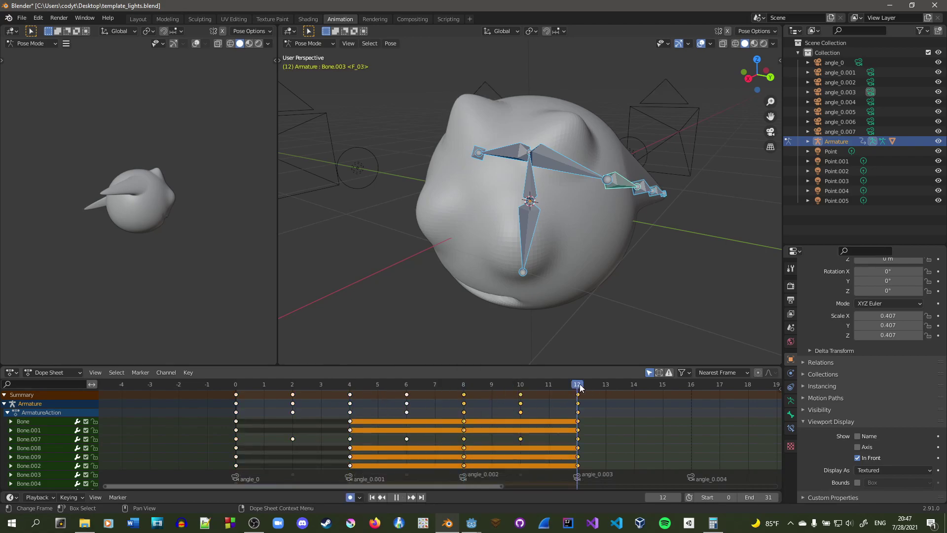
right_click(610, 399)
click(602, 390)
click(690, 385)
right_click(716, 400)
click(712, 395)
Step: Paste the copied keyframes at frames 20, 24 and 28 for the last three camera angles, and deselect all keyframes
drag(498, 486, 737, 486)
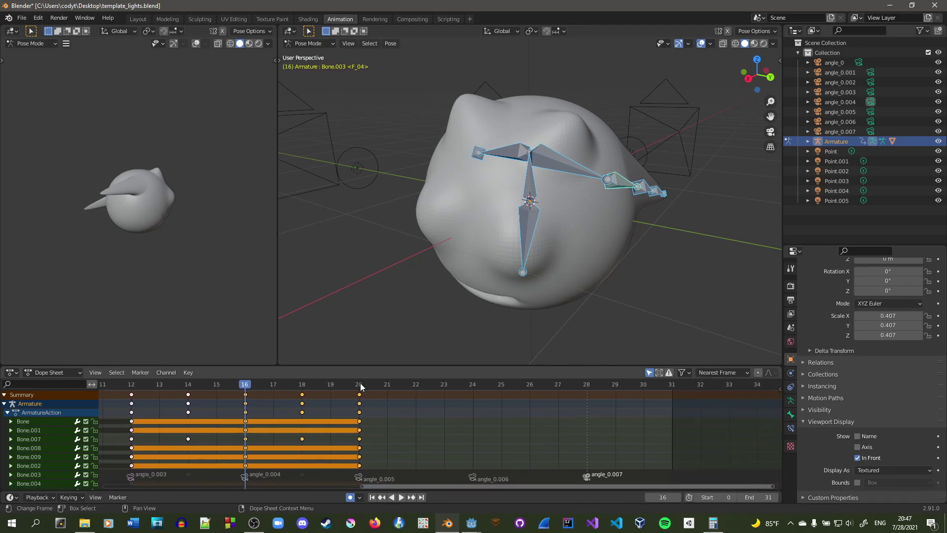
right_click(376, 398)
click(377, 397)
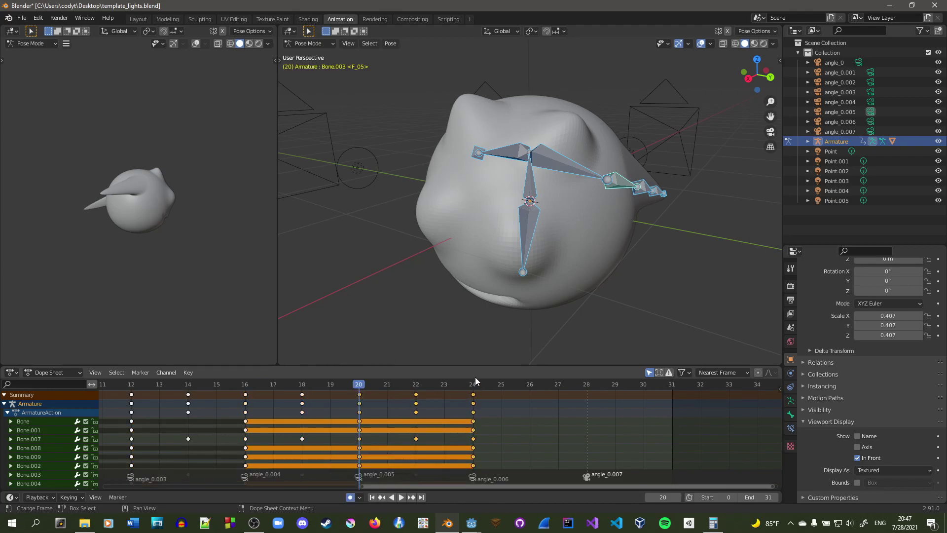
right_click(510, 395)
click(515, 391)
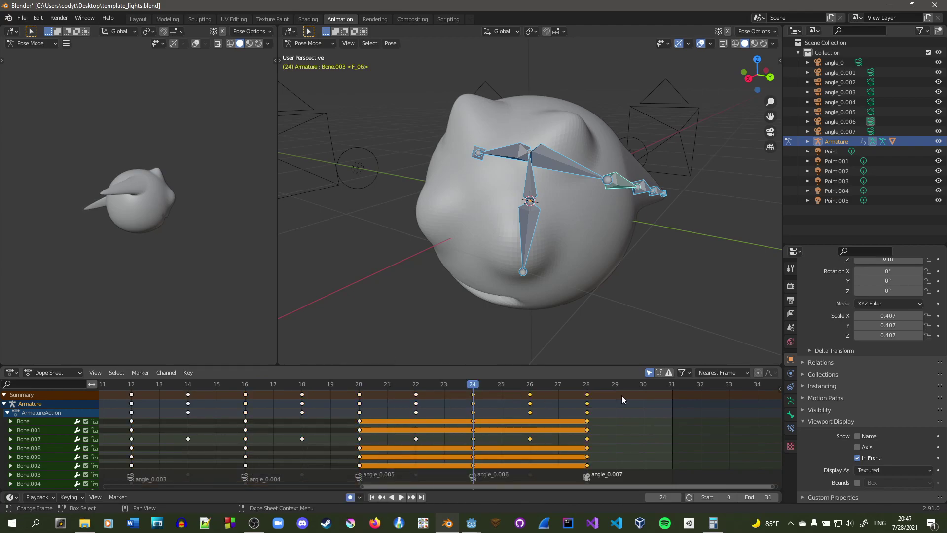
right_click(604, 399)
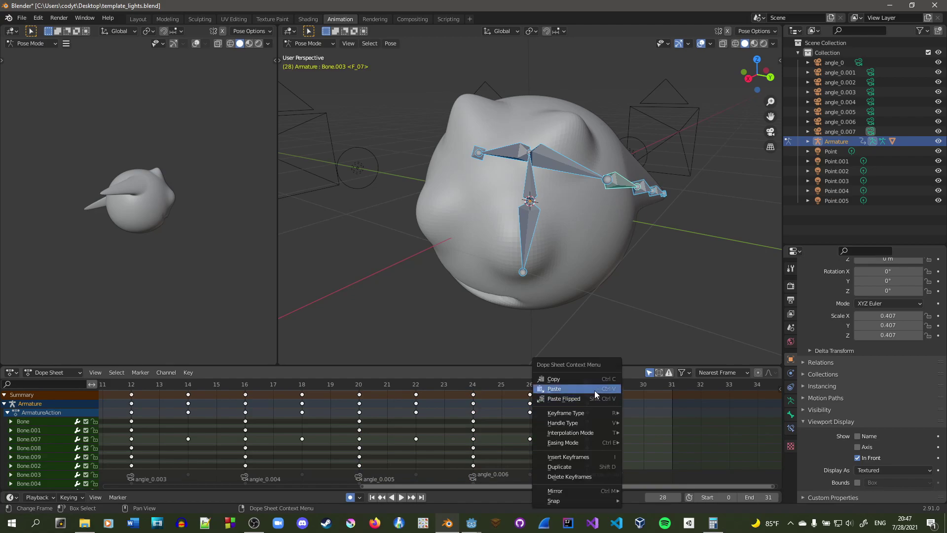
click(594, 390)
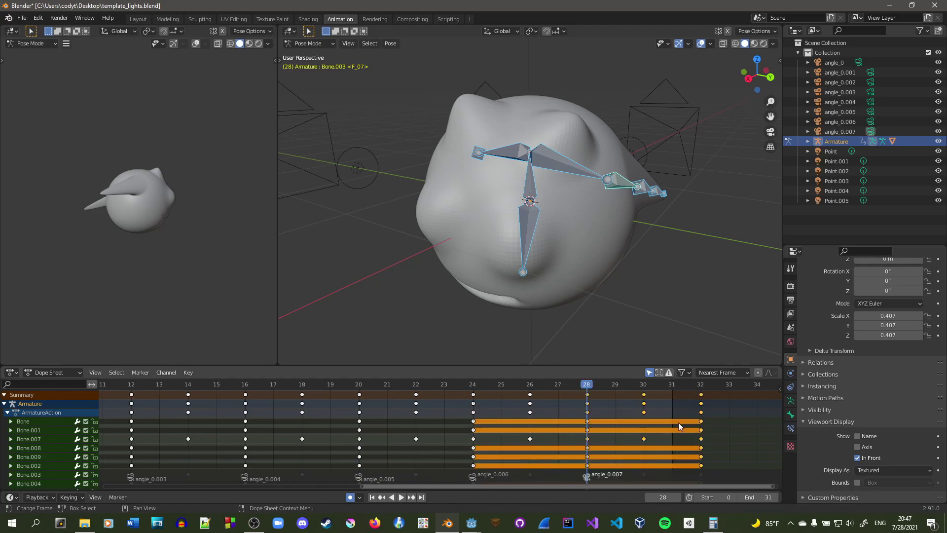
click(721, 410)
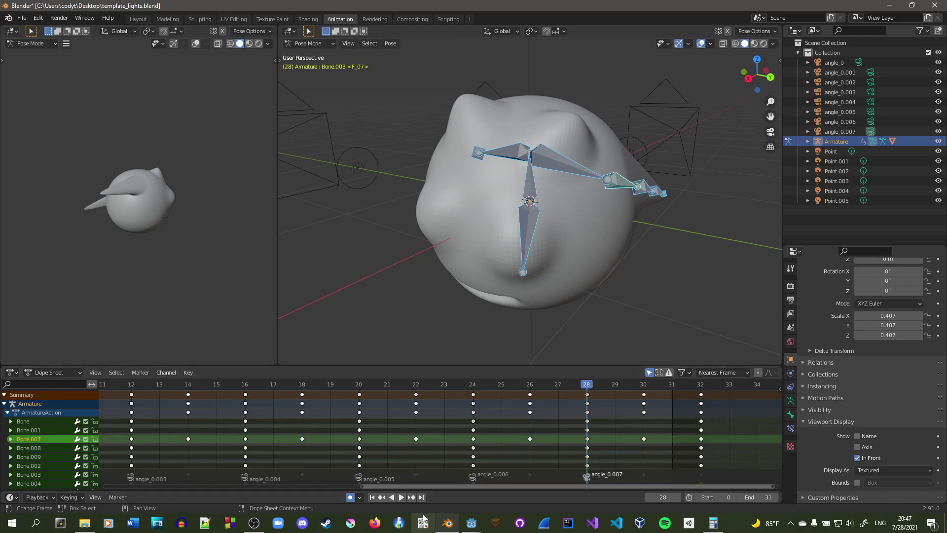
Step: Play the repeated animation while checking it from another angle, return it to frame 0, and save the file
click(401, 497)
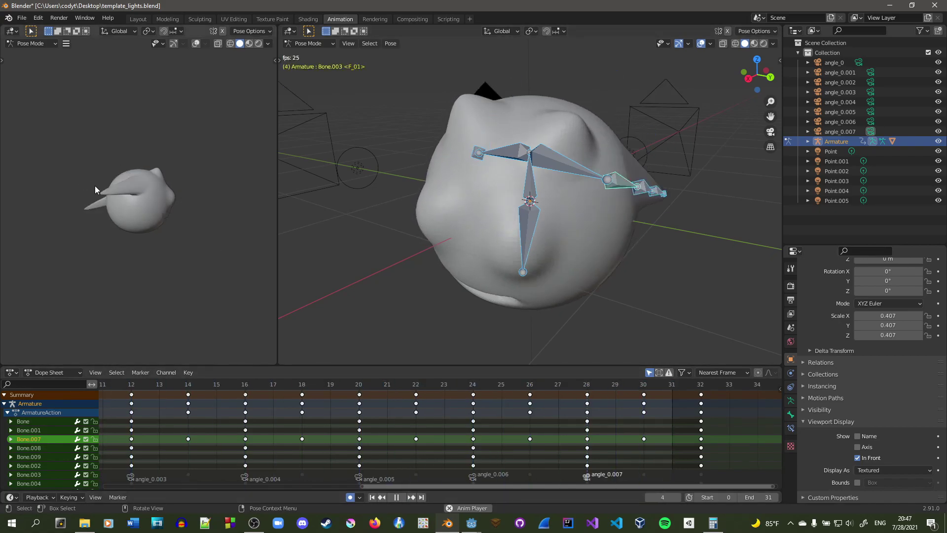
middle_drag(448, 232, 291, 223)
middle_drag(82, 214, 166, 223)
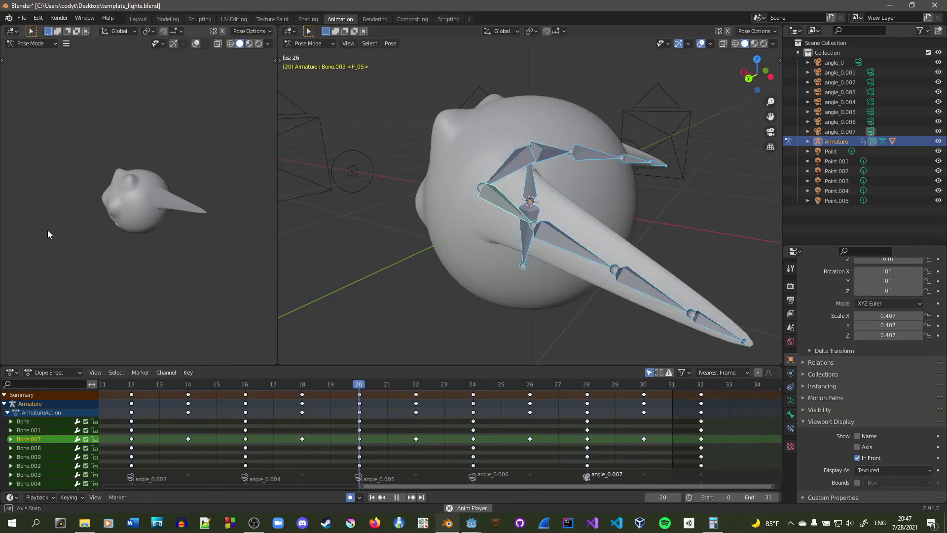
key(Escape)
key(ctrl+s)
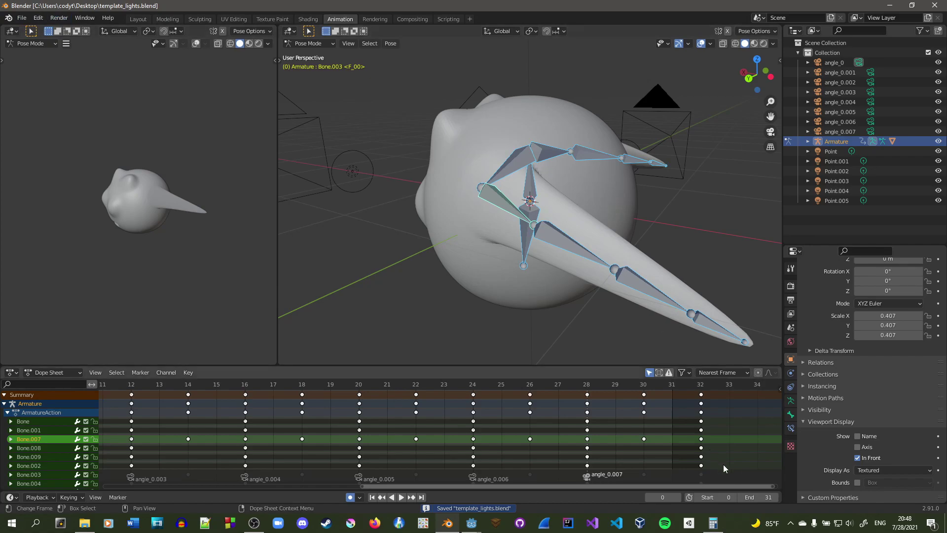
Step: Render the full animation to image files and close the render window
click(65, 18)
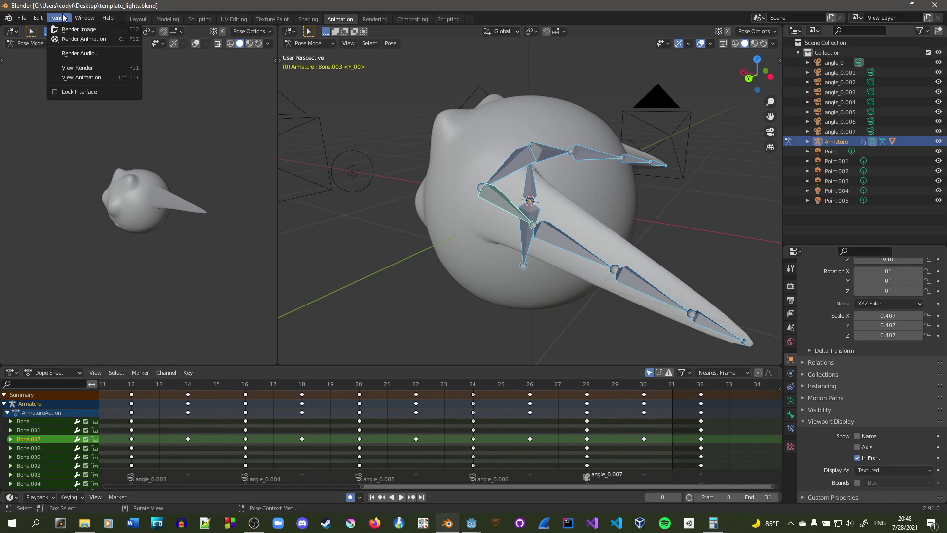
click(75, 41)
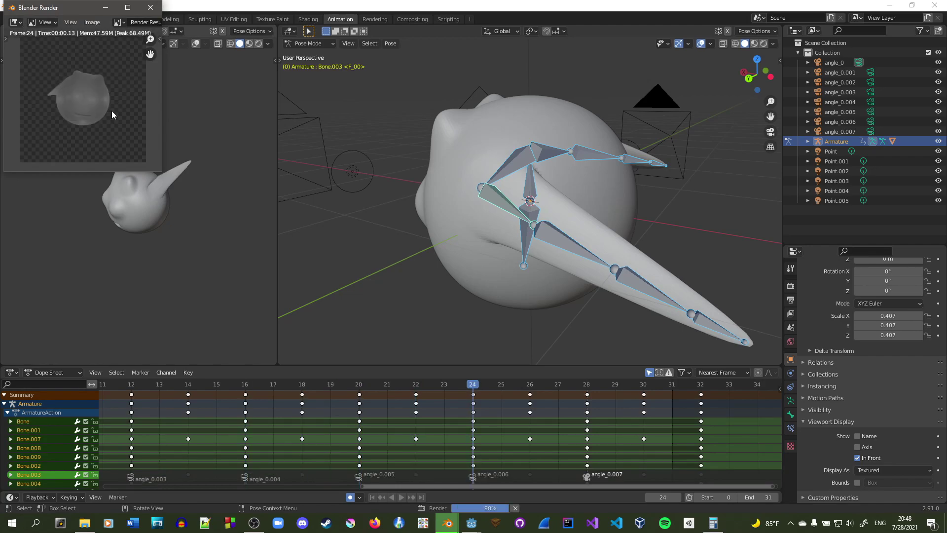
click(150, 7)
Step: In File Explorer, browse to C:\tmp\dude to check the rendered frames
click(85, 523)
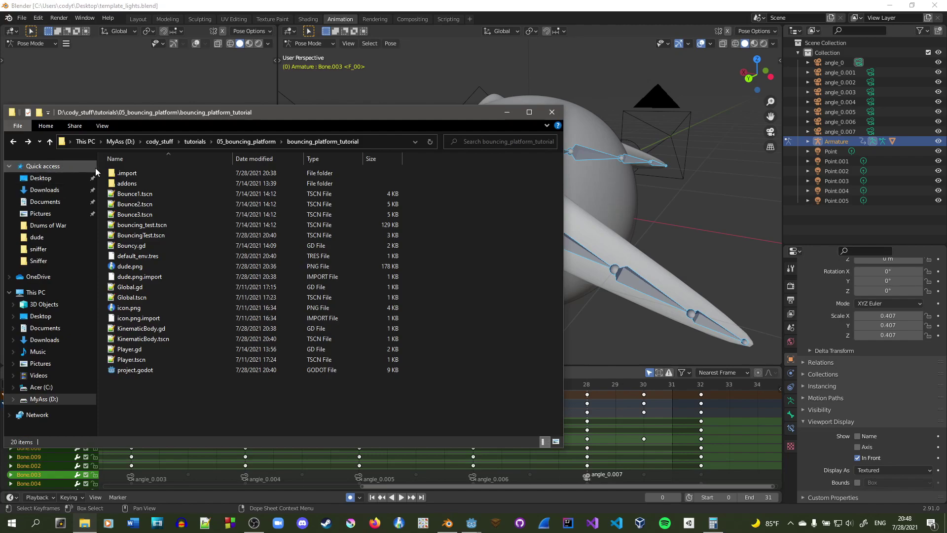
click(63, 391)
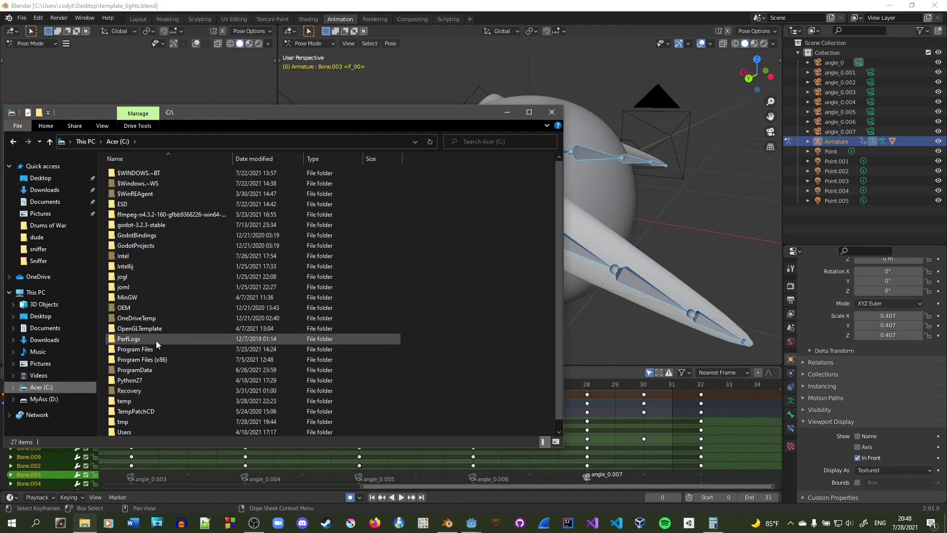
double_click(152, 409)
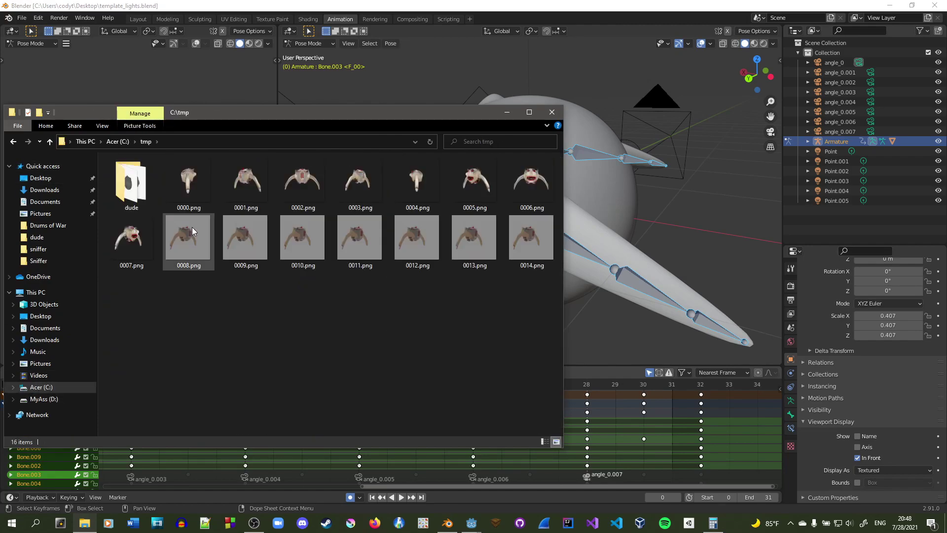
double_click(132, 184)
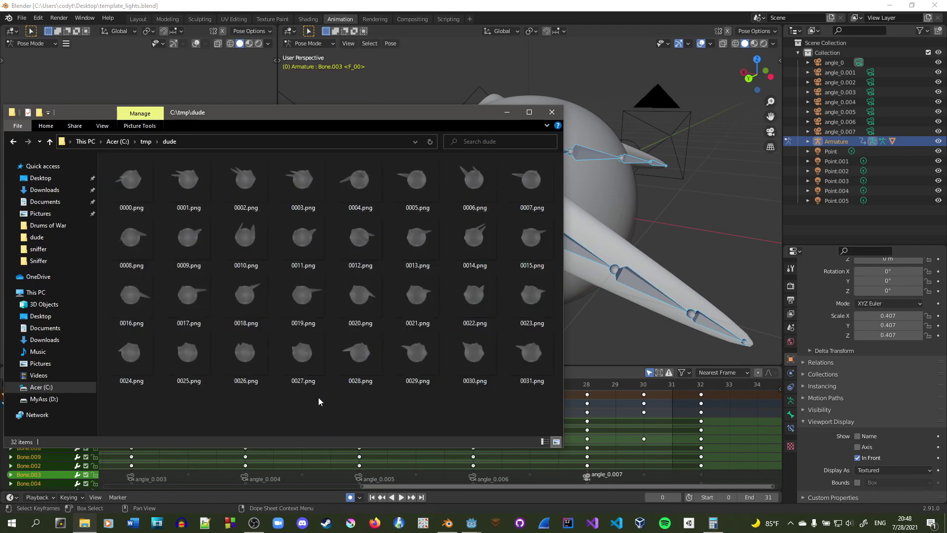
Step: Run the Sprite_Sheet_Gen tool with 4 images per row, using C:\tmp\dude as the source folder
click(425, 524)
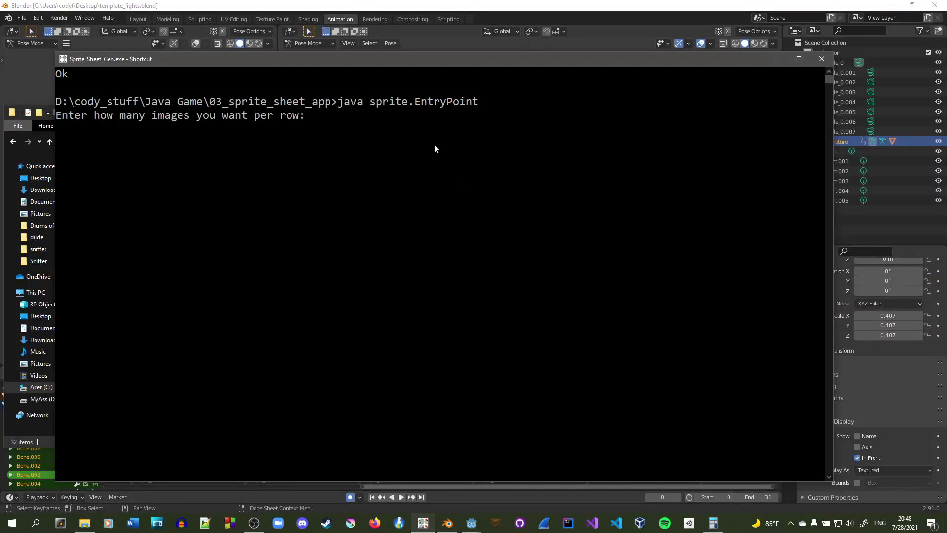
text(4)
key(Return)
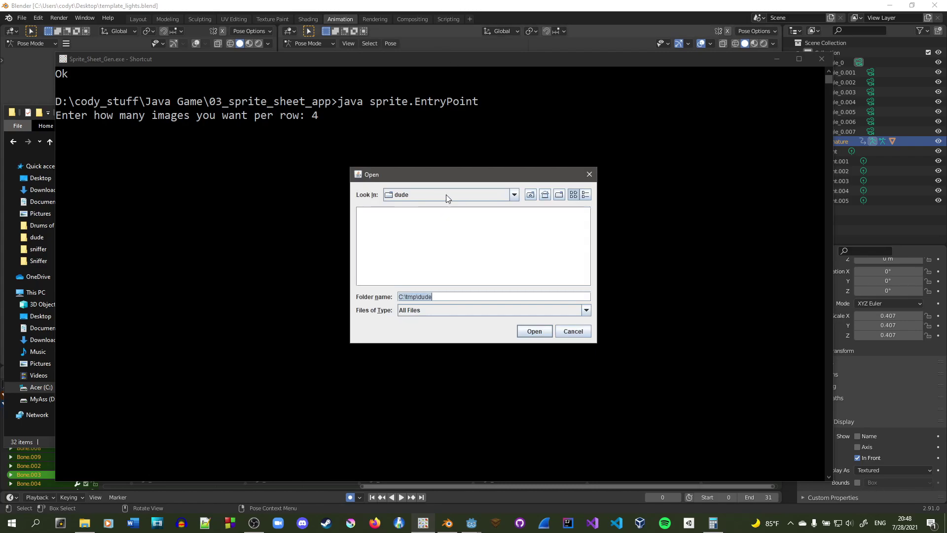
click(544, 331)
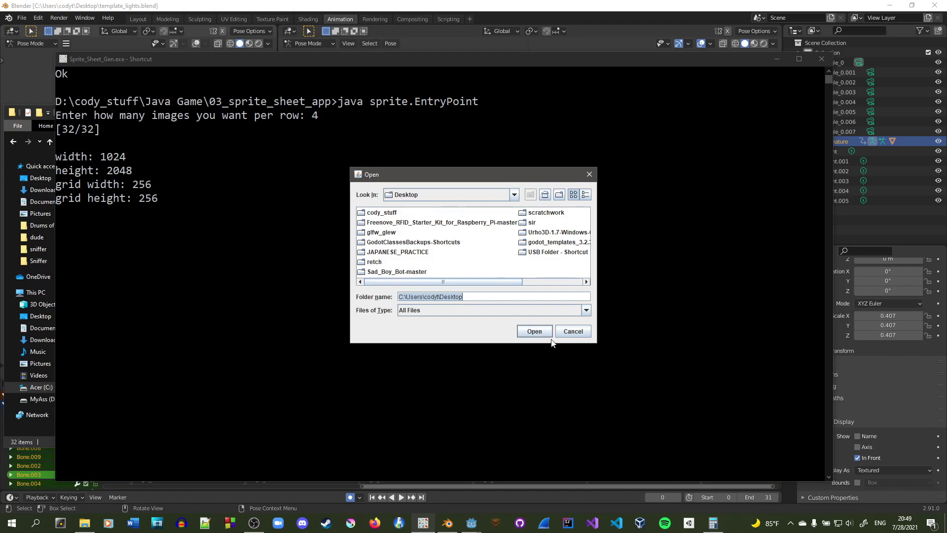
Step: Save the sprite sheet as dude in the bouncing_platform_tutorial project folder, under tutorials\05_bouncing_platform on drive D
click(514, 195)
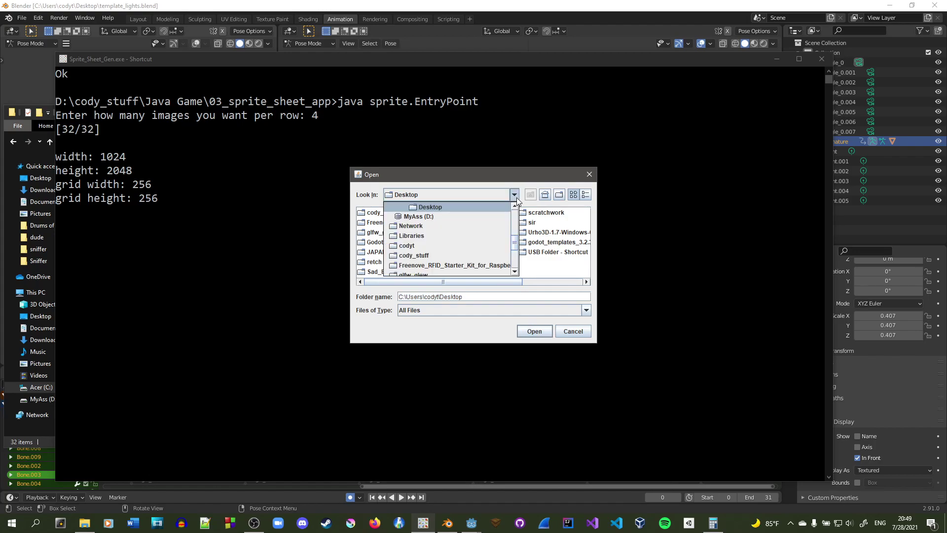
scroll(454, 256, down, 2)
scroll(446, 246, up, 8)
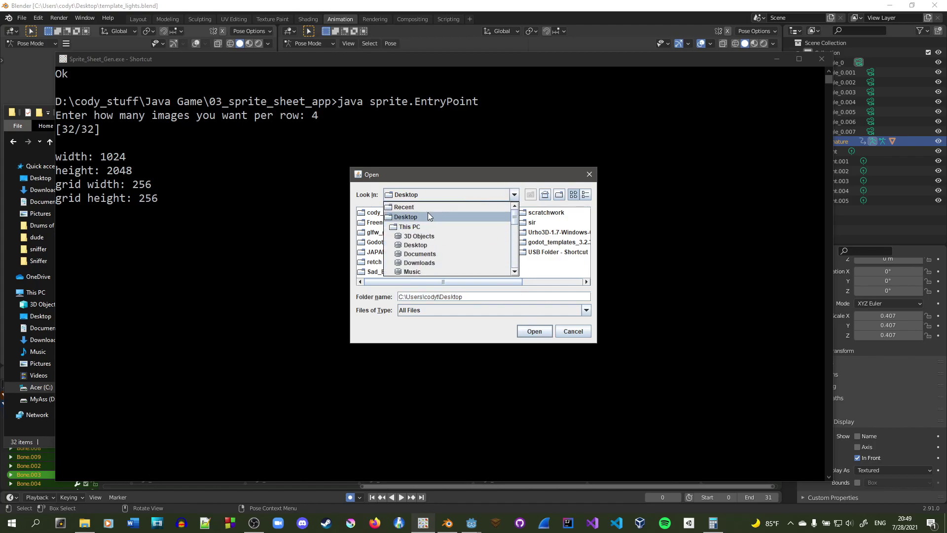
scroll(418, 230, down, 3)
scroll(415, 229, up, 3)
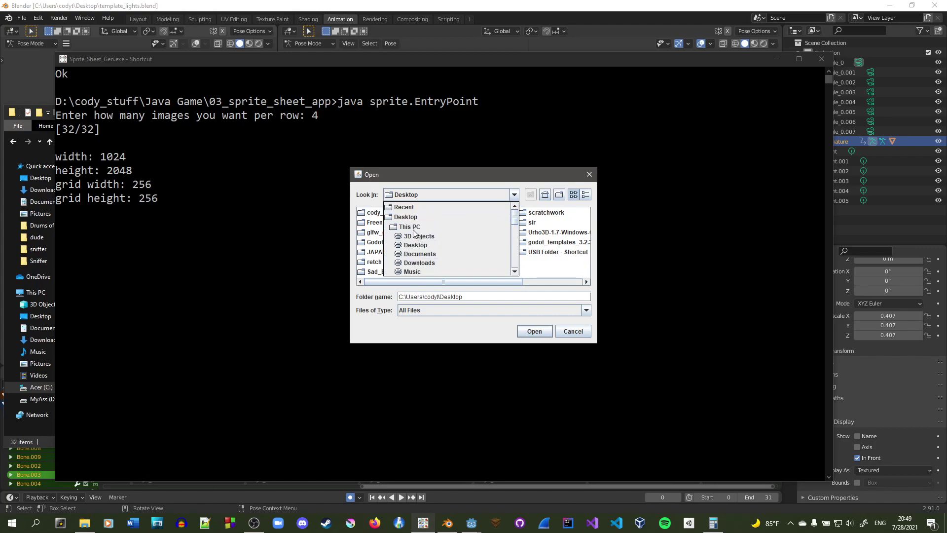
click(412, 227)
double_click(434, 215)
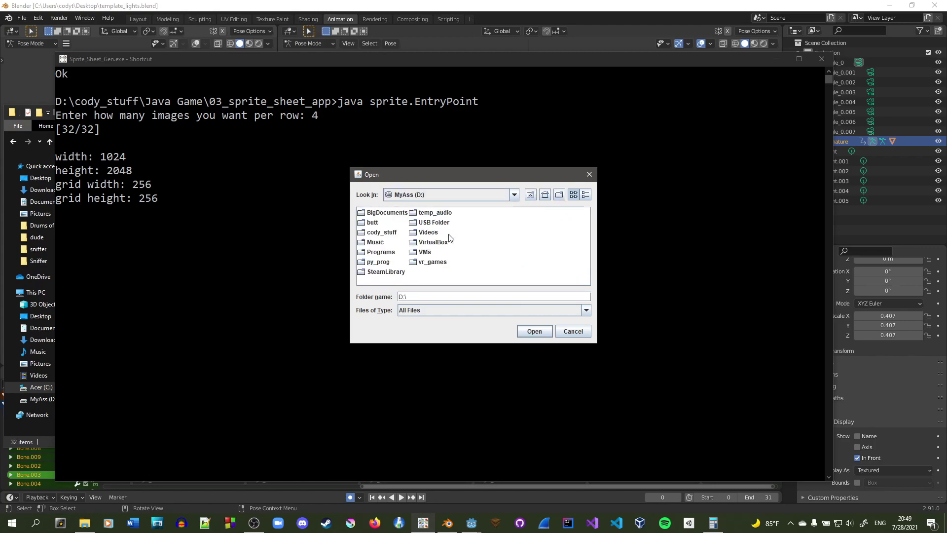
double_click(379, 234)
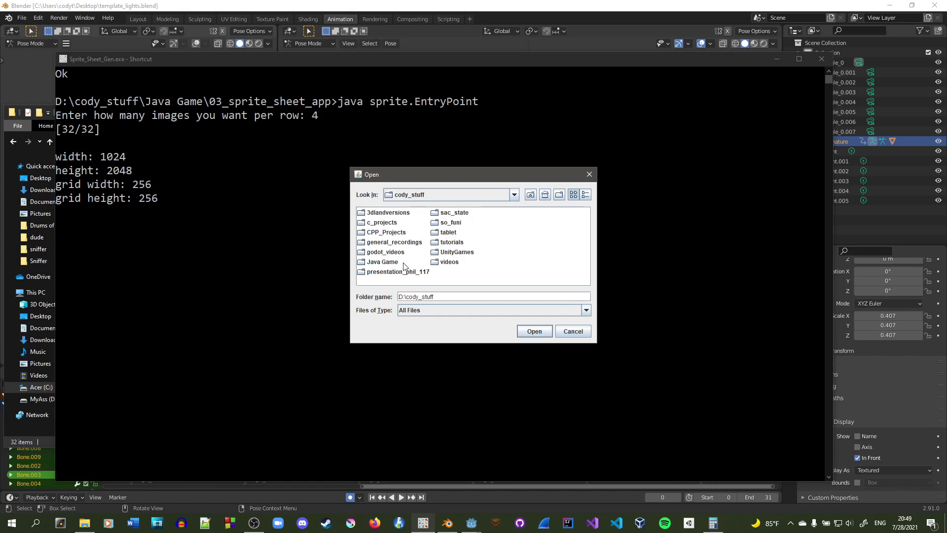
double_click(448, 252)
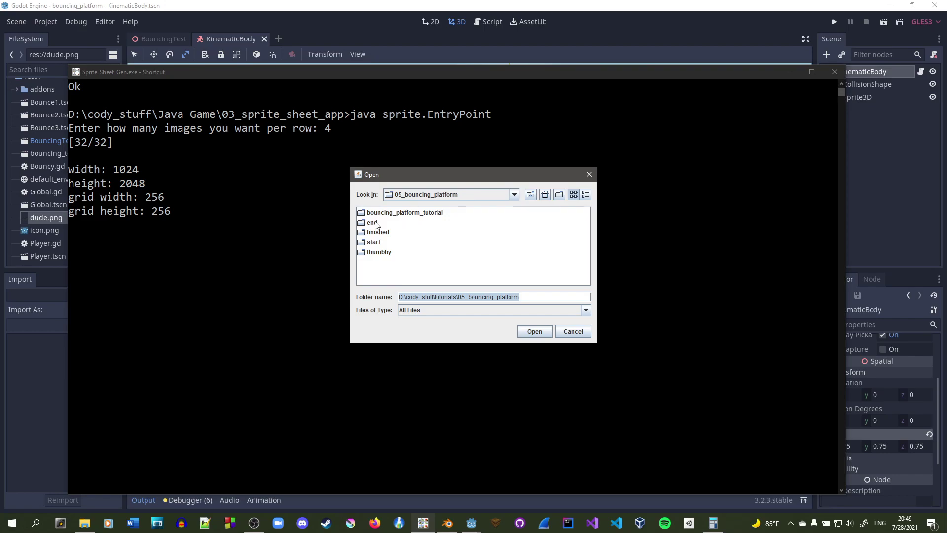
double_click(401, 213)
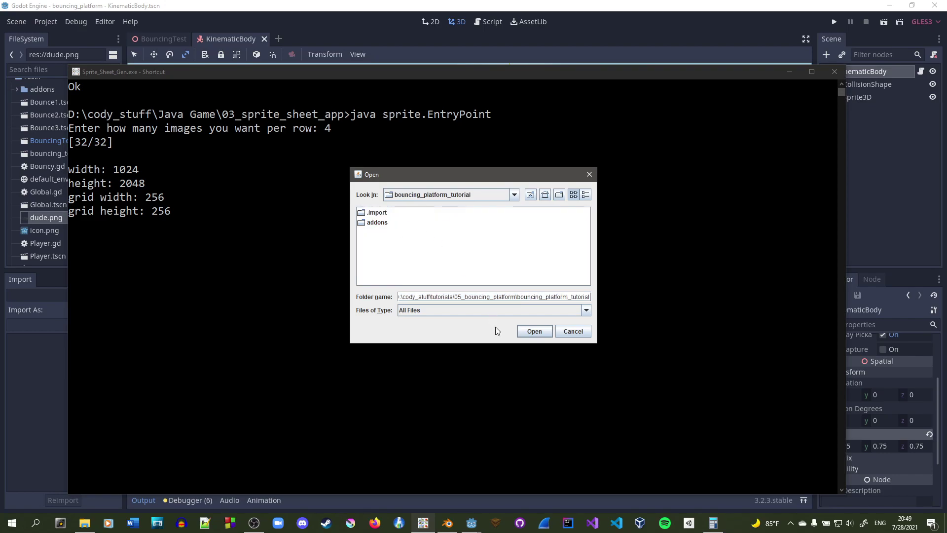
click(526, 331)
text(dude)
key(Return)
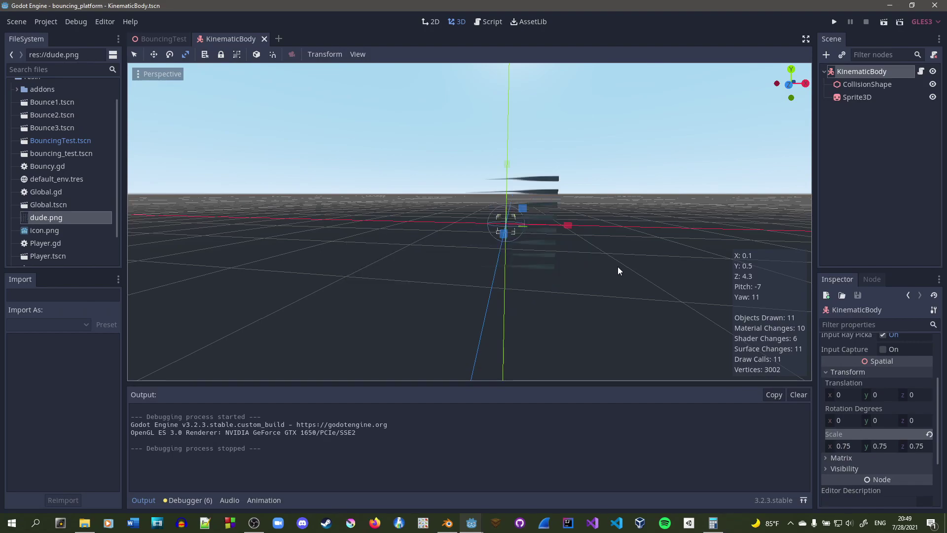
Step: In Godot, set the region width of the Sprite3D's atlas texture to 1024
click(870, 97)
scroll(863, 380, up, 6)
click(901, 363)
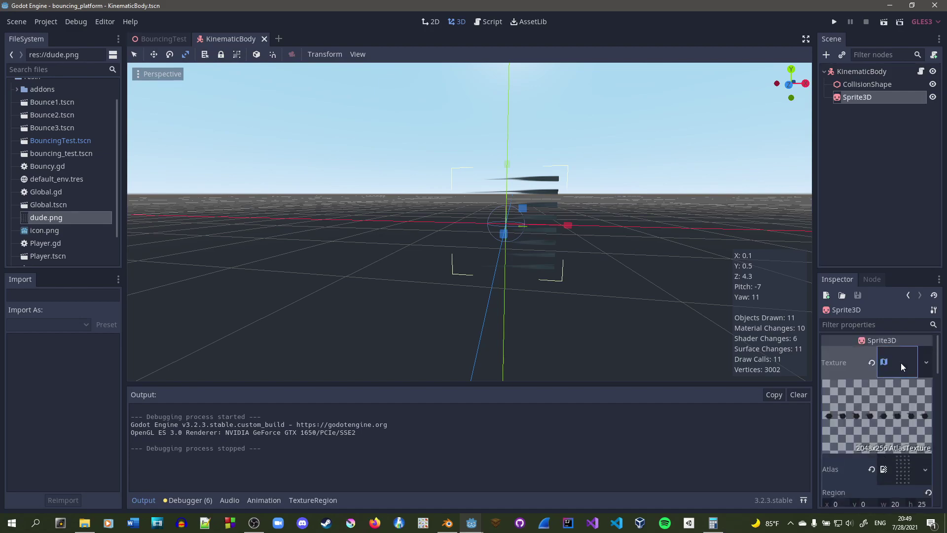
scroll(897, 404, down, 3)
click(895, 440)
text(0)
key(Return)
click(903, 440)
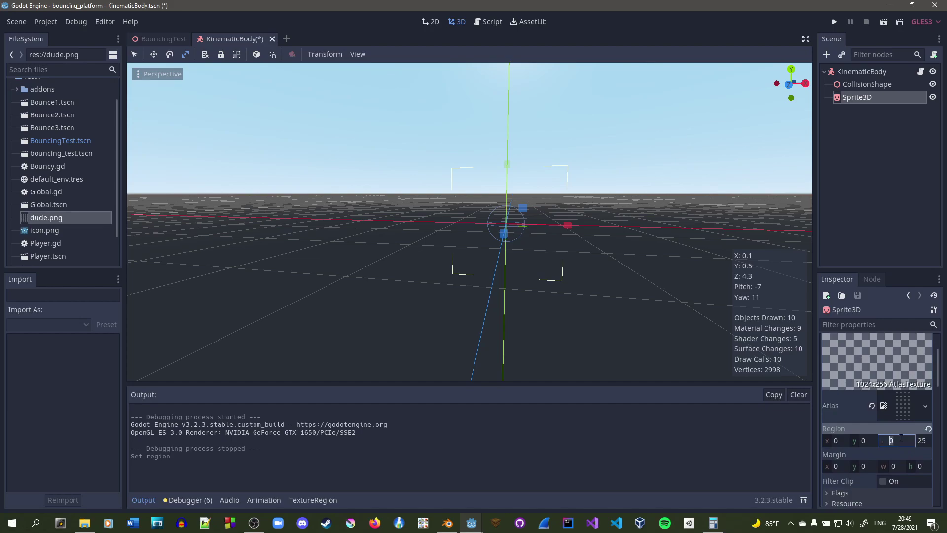
text(1024)
key(Return)
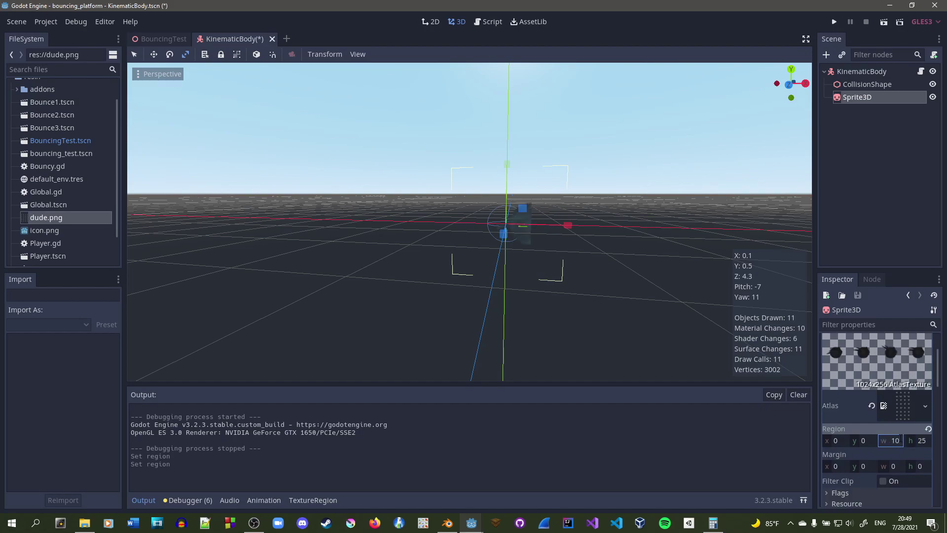
Step: Set the region height of the Sprite3D's atlas texture to 2048
scroll(936, 437, down, 2)
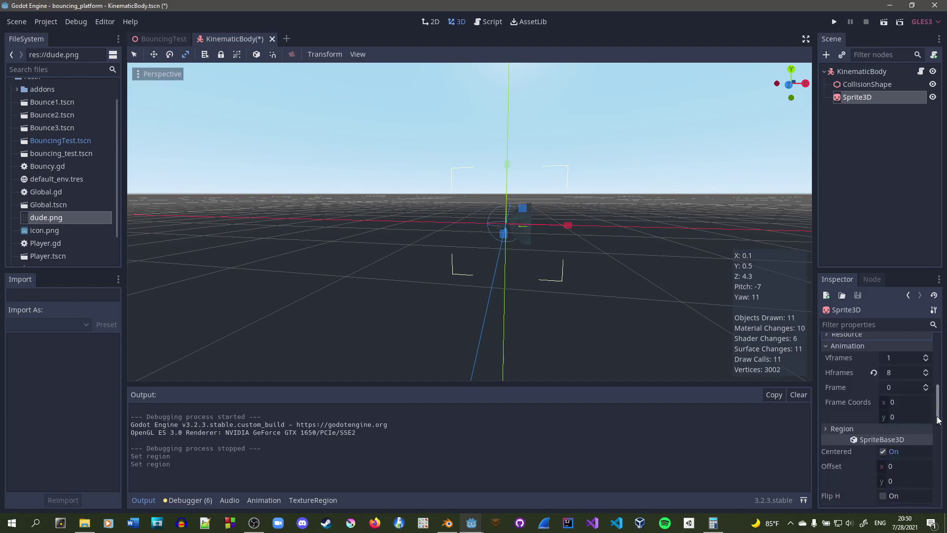
scroll(940, 384, up, 5)
click(918, 503)
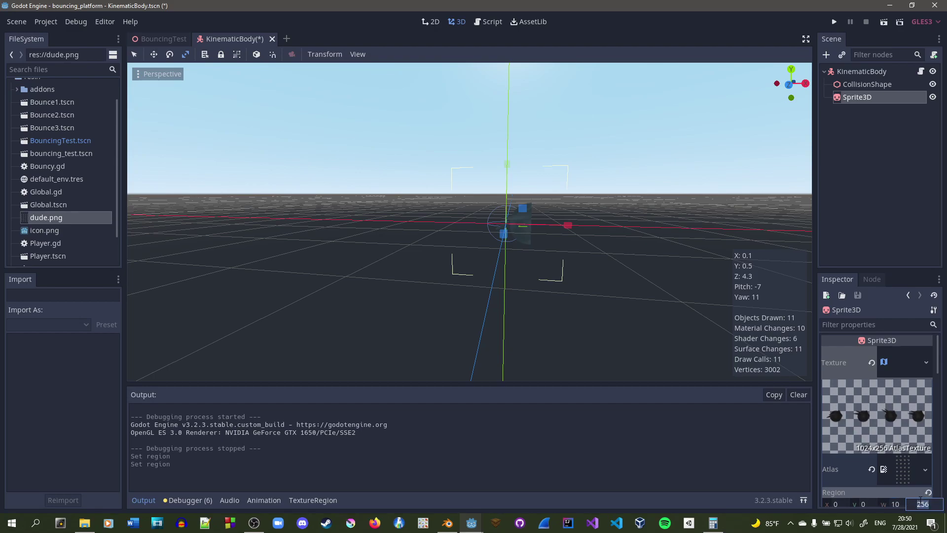
text(2048)
key(Return)
click(919, 504)
text(2048)
key(Return)
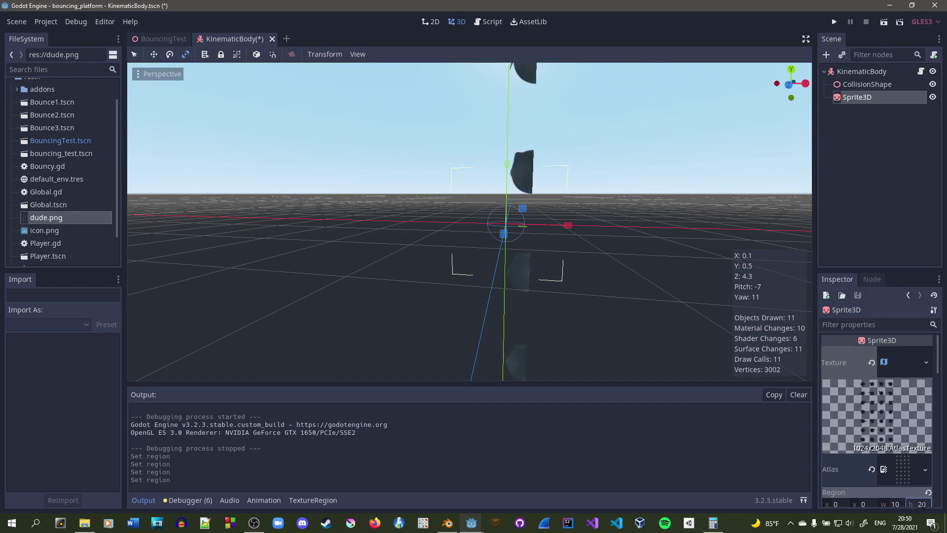
Step: Set the Sprite3D animation to 4 horizontal frames and 8 vertical frames
scroll(887, 385, down, 3)
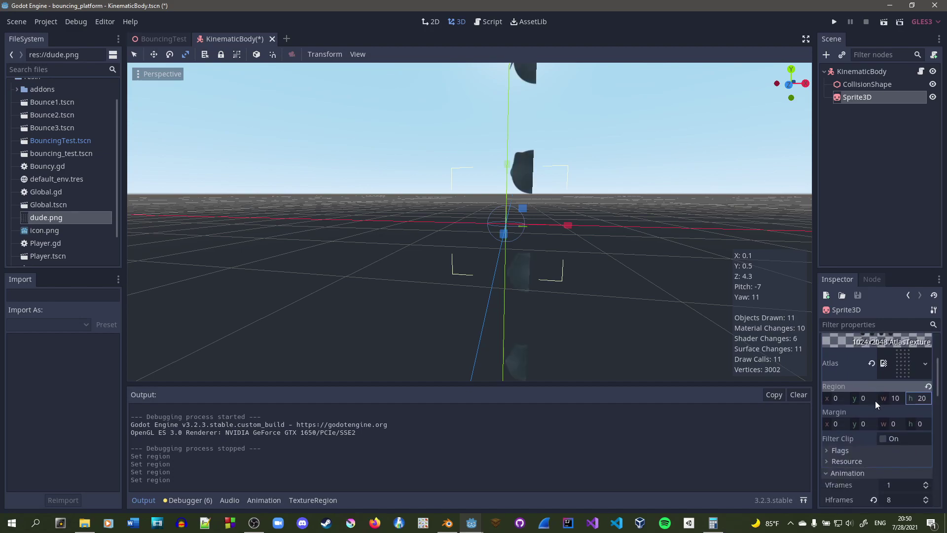
click(872, 399)
scroll(872, 399, down, 2)
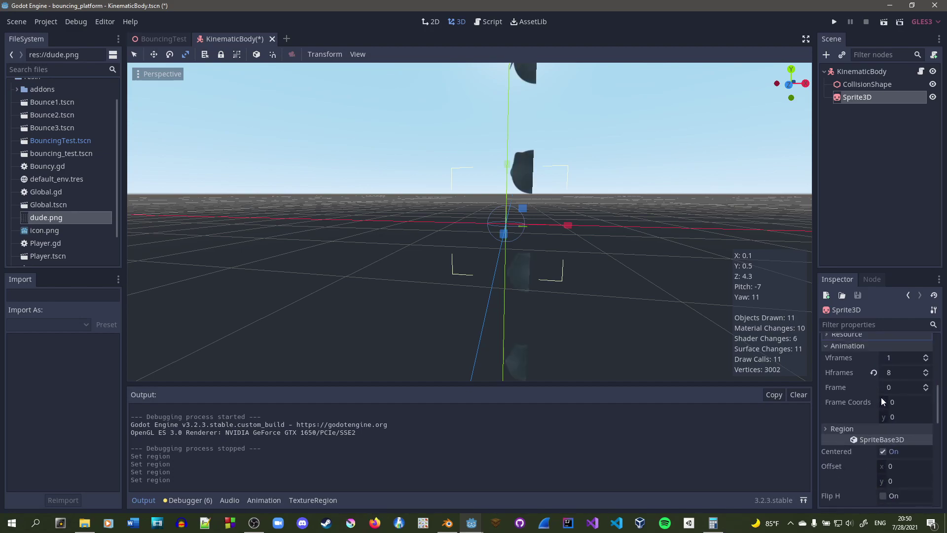
click(904, 373)
text(4)
key(Return)
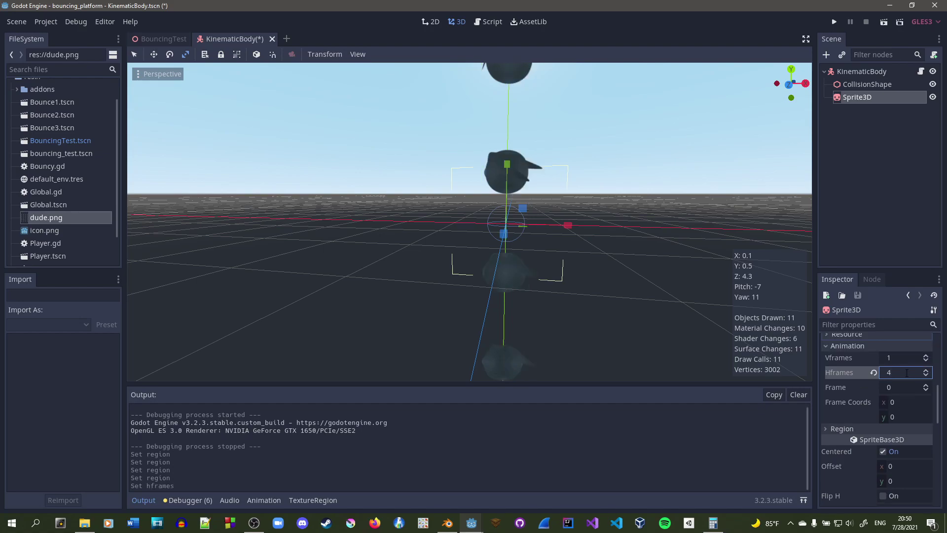
click(903, 357)
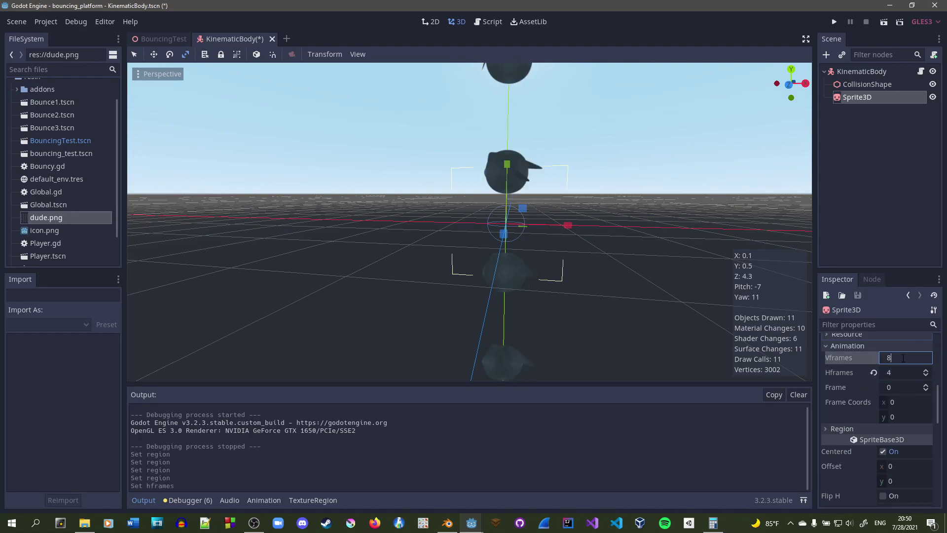
key(Return)
Step: Inspect the sprite up close, run the game to check its animation, and quit the game
scroll(790, 357, up, 5)
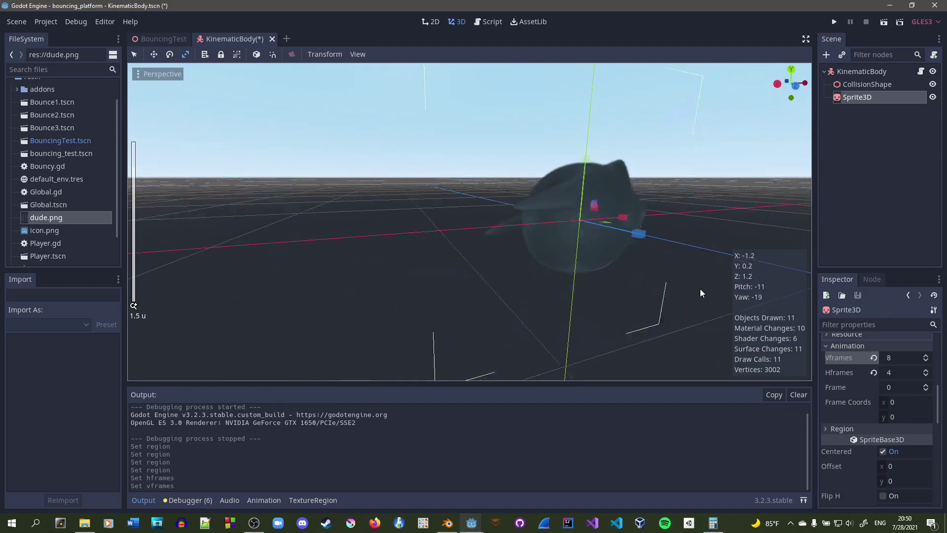
click(838, 22)
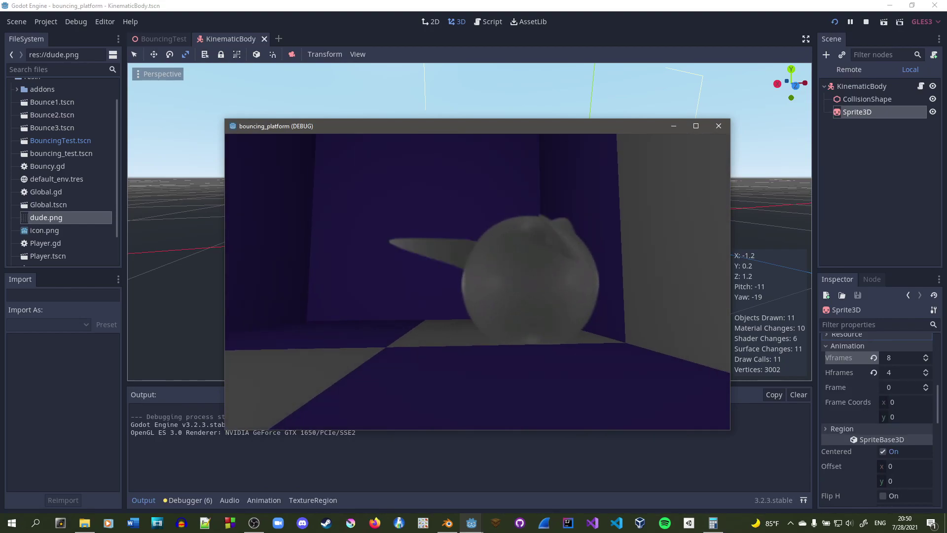
key(Escape)
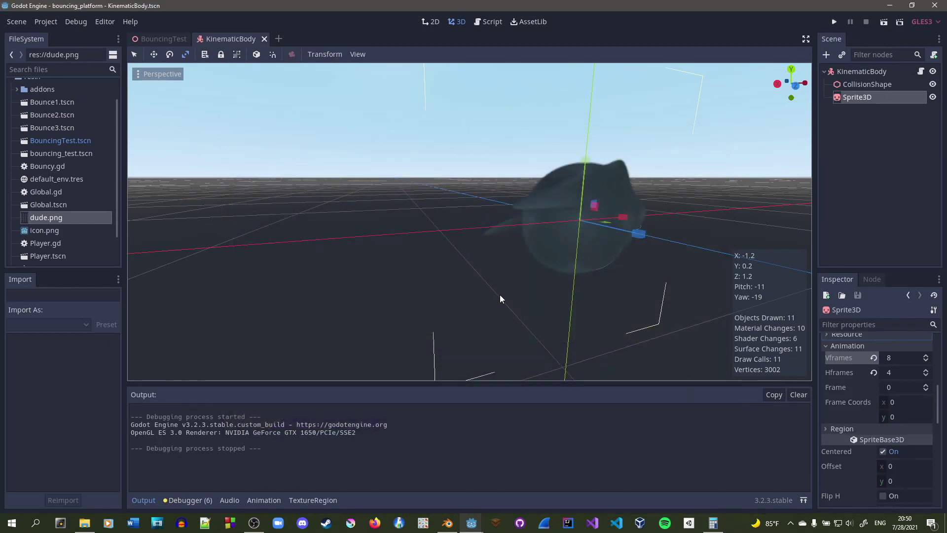
Step: Set the KinematicBody's frame change speed script variable to 0.062 and run the game to test it
click(847, 73)
scroll(896, 349, up, 3)
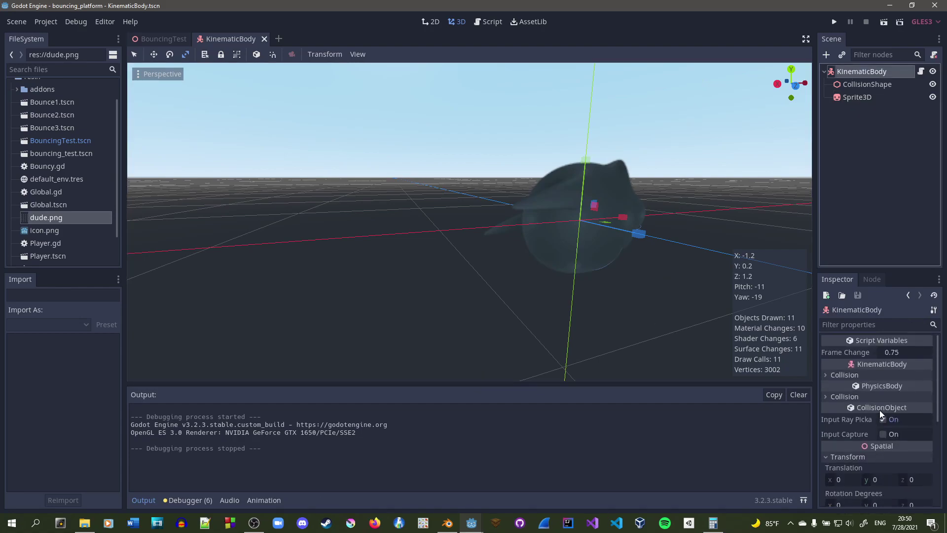
click(897, 351)
text(0)
key(Return)
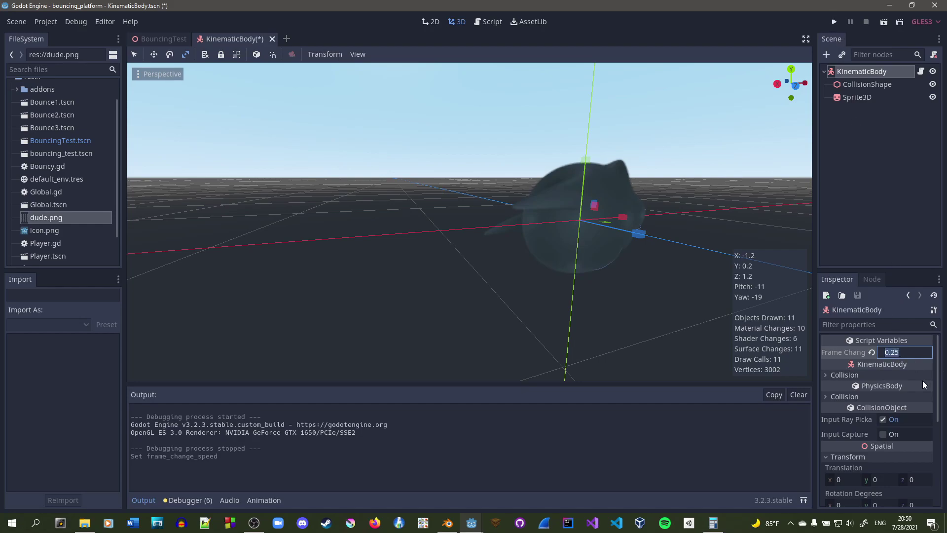
text(0.06)
key(Return)
click(834, 22)
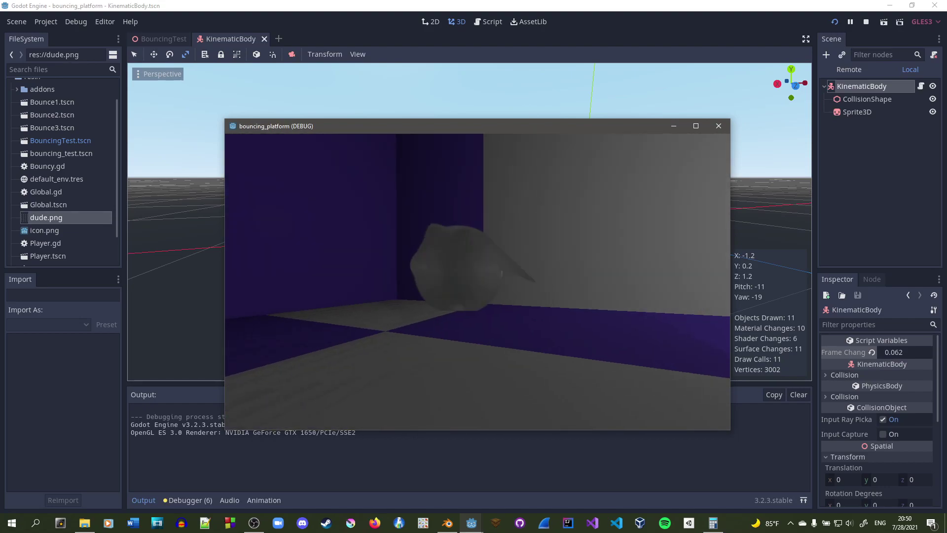